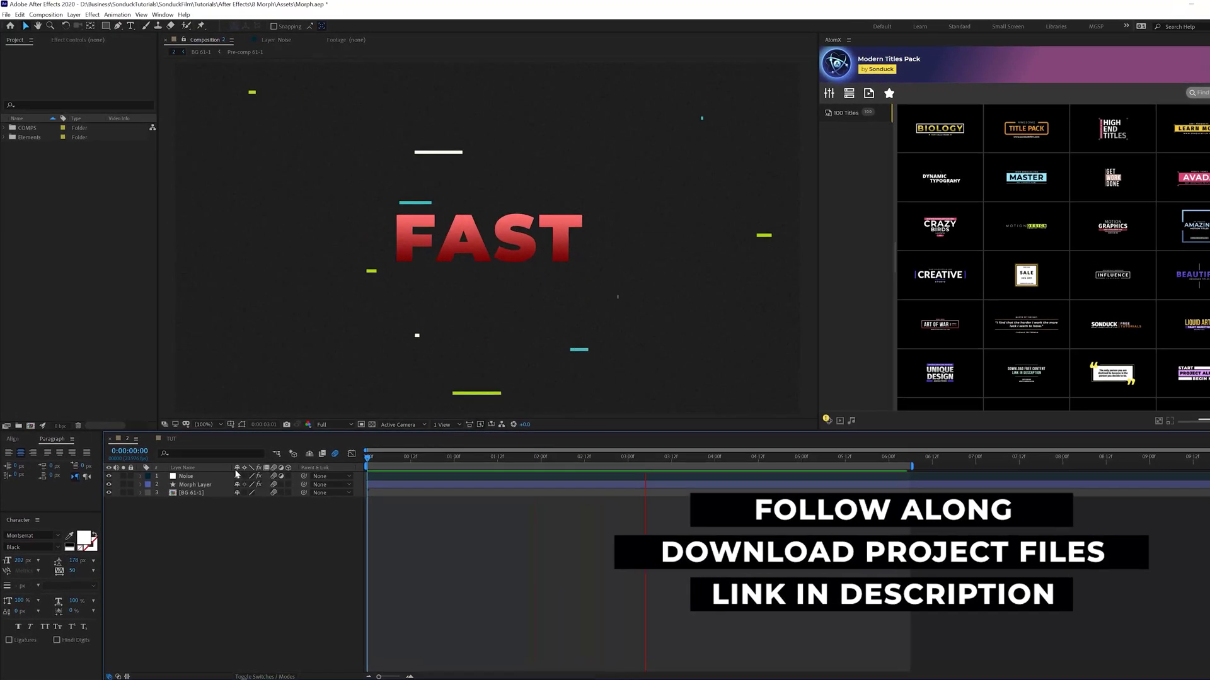
Switch to the TUT composition, scrub between its SUPER and FAST frames, and select the SUPER layer
left_click(173, 443)
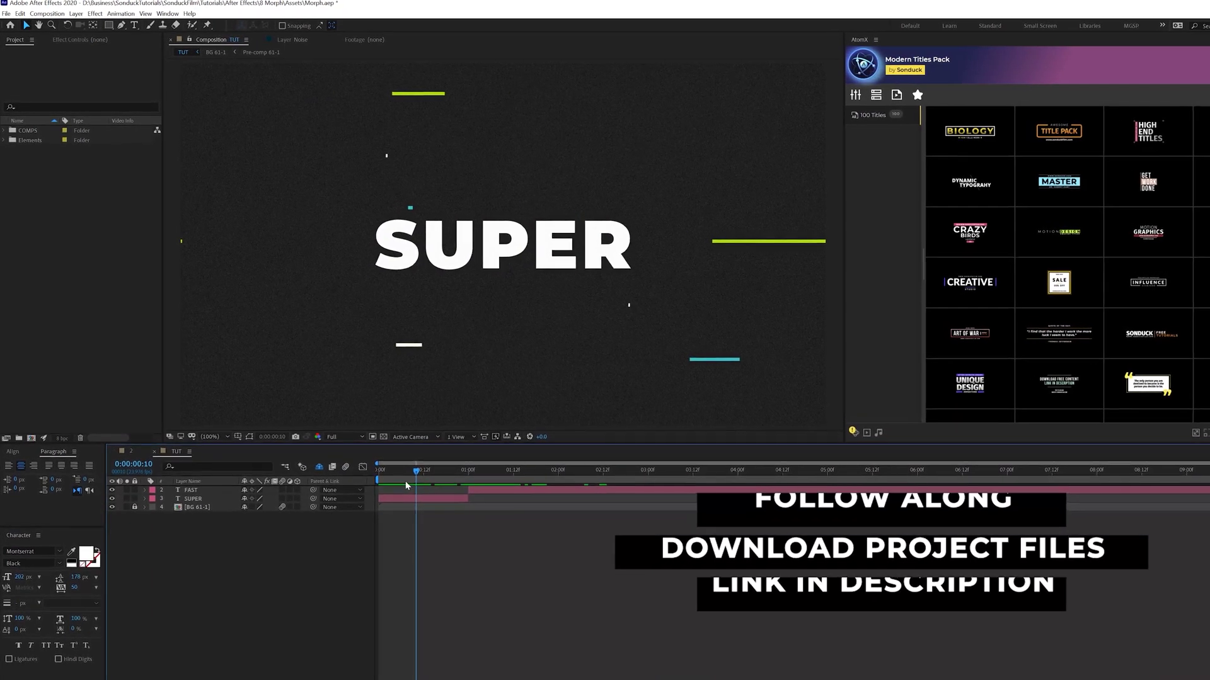
left_click_drag(428, 477, 449, 509)
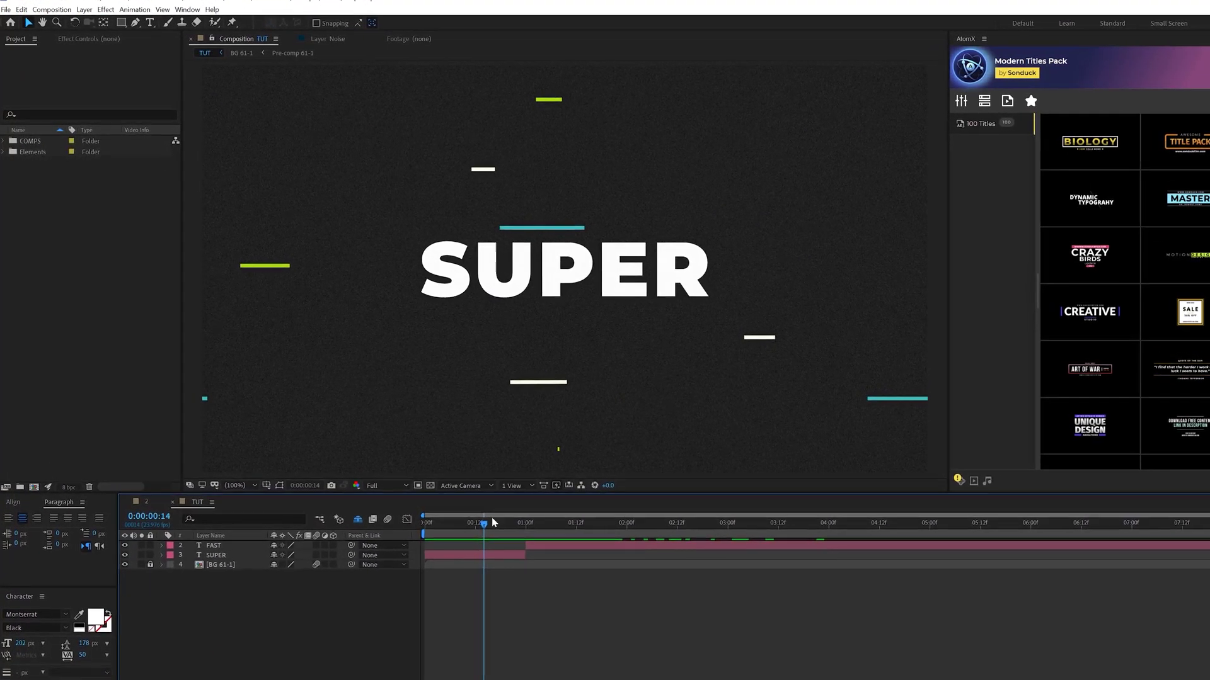
left_click(601, 526)
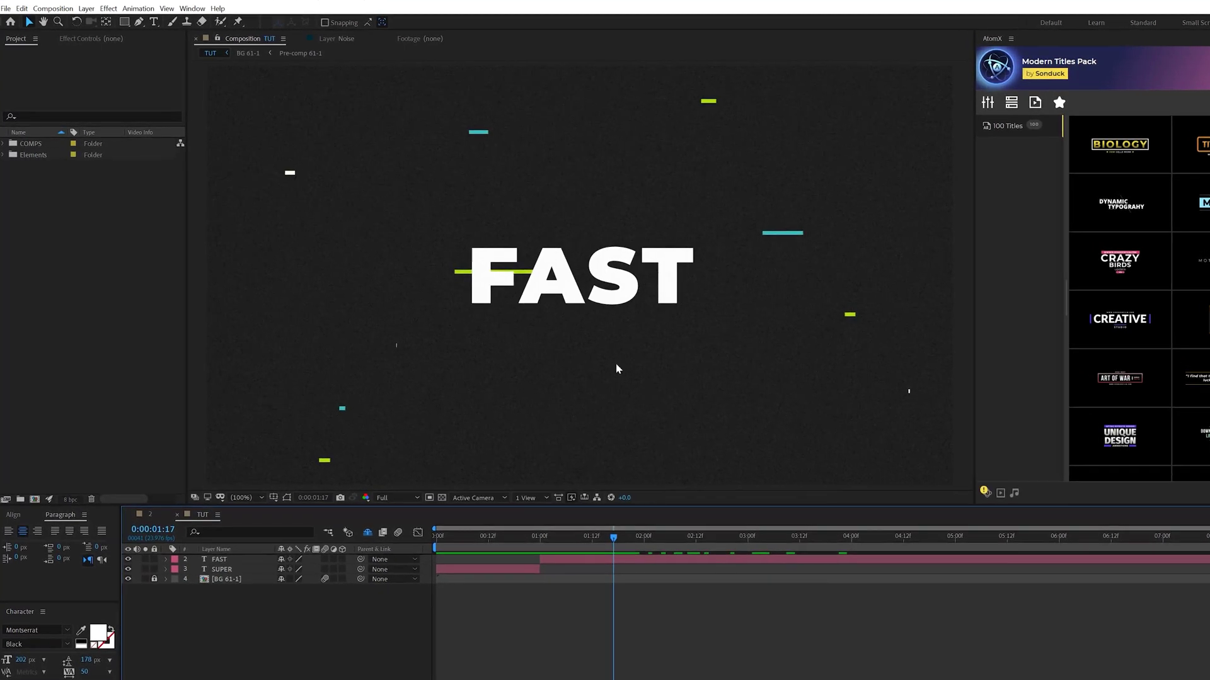
left_click(508, 539)
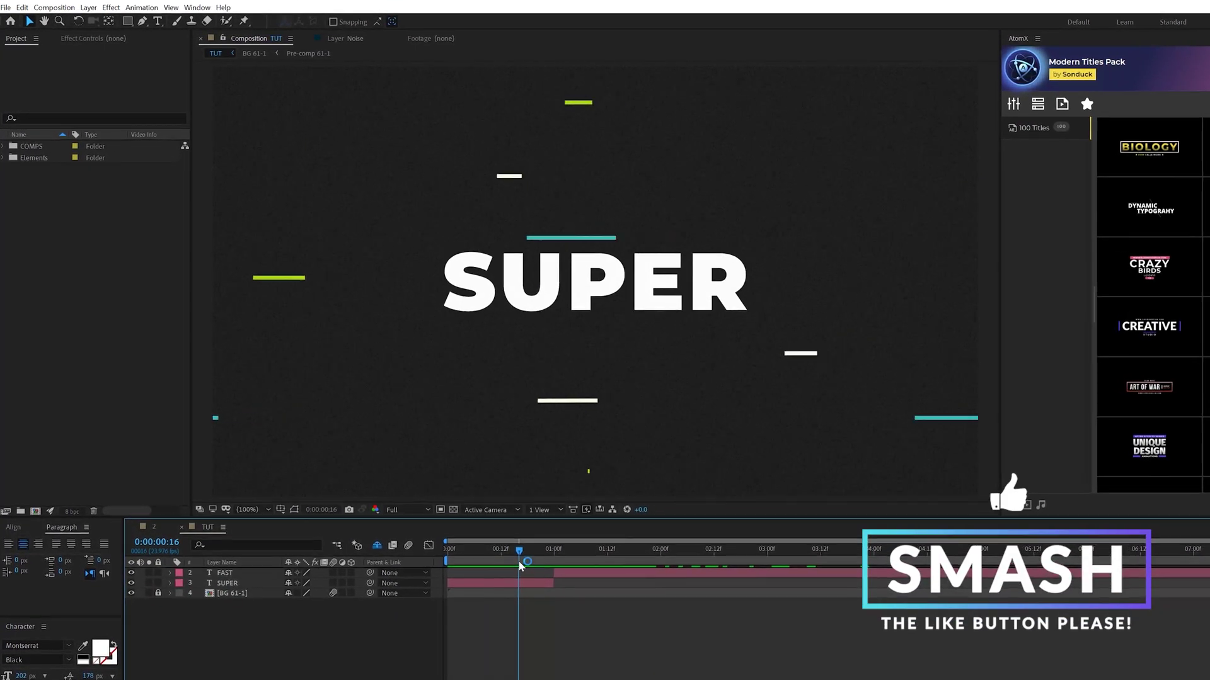
left_click(504, 586)
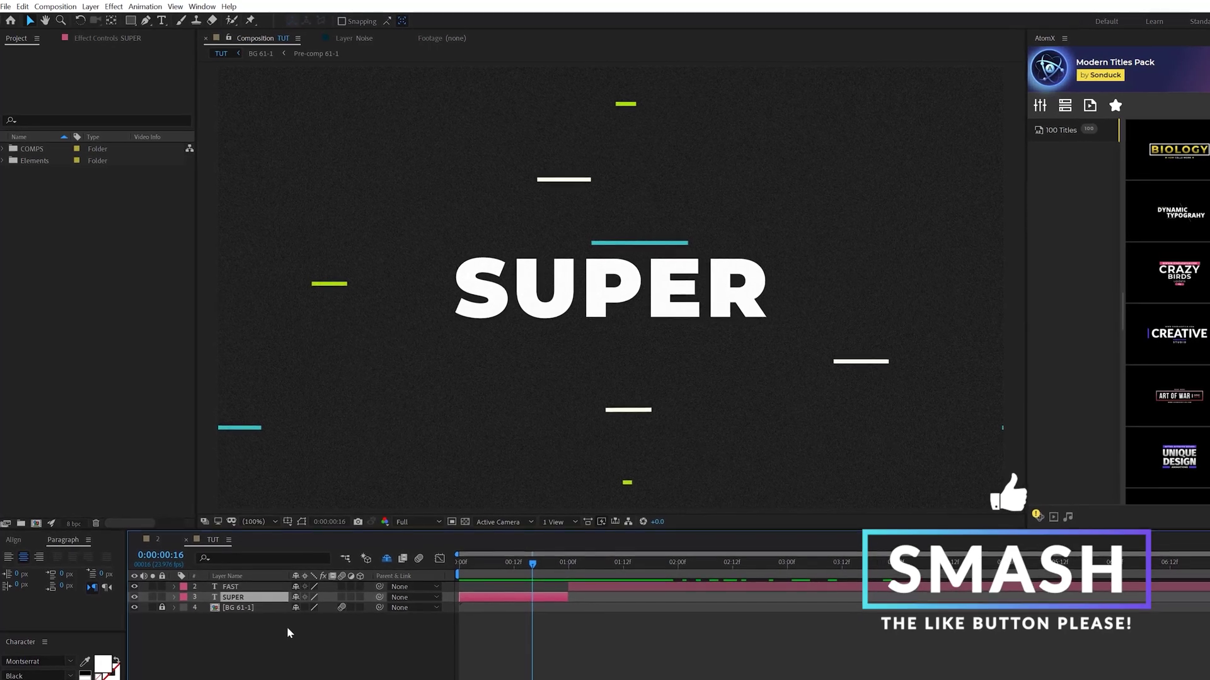
Convert the SUPER text layer into a SUPER Outlines shape layer
right_click(261, 604)
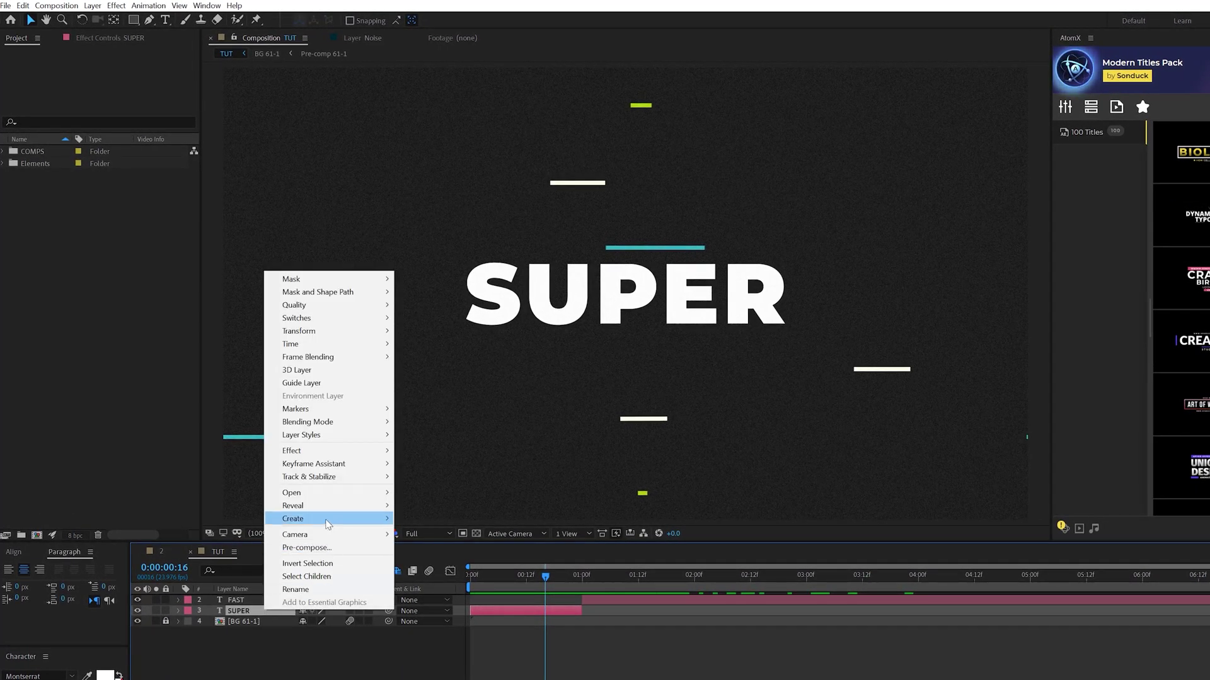
mouse_move(327, 524)
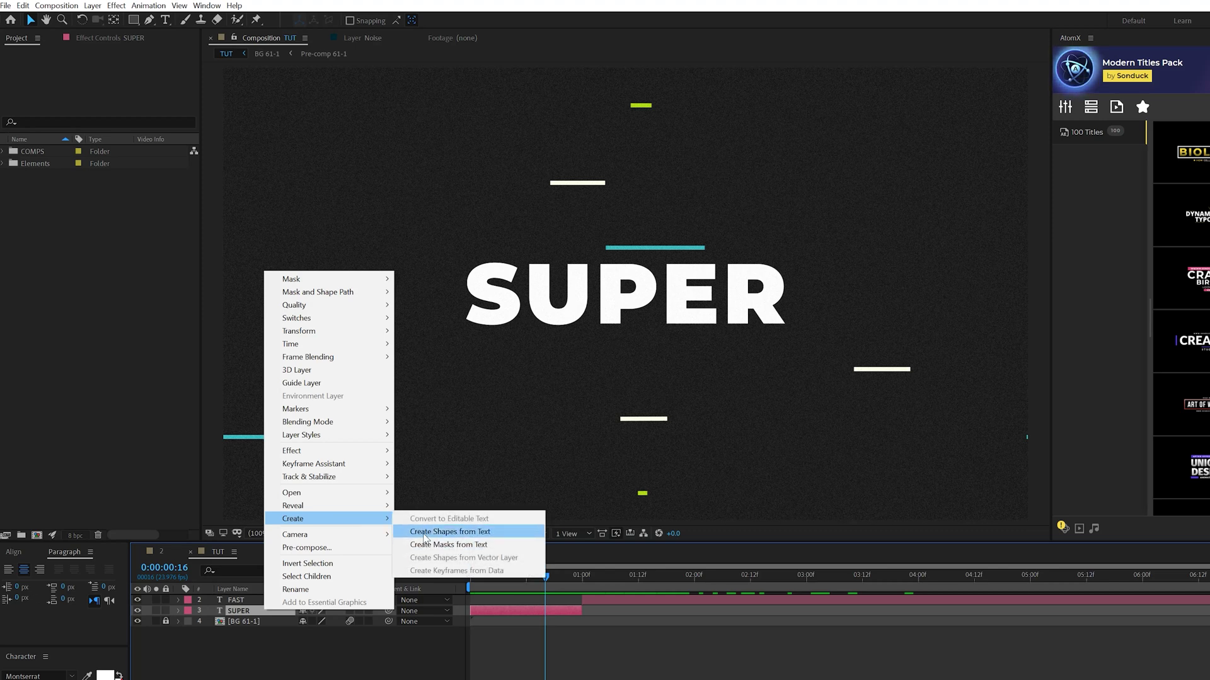
left_click(469, 533)
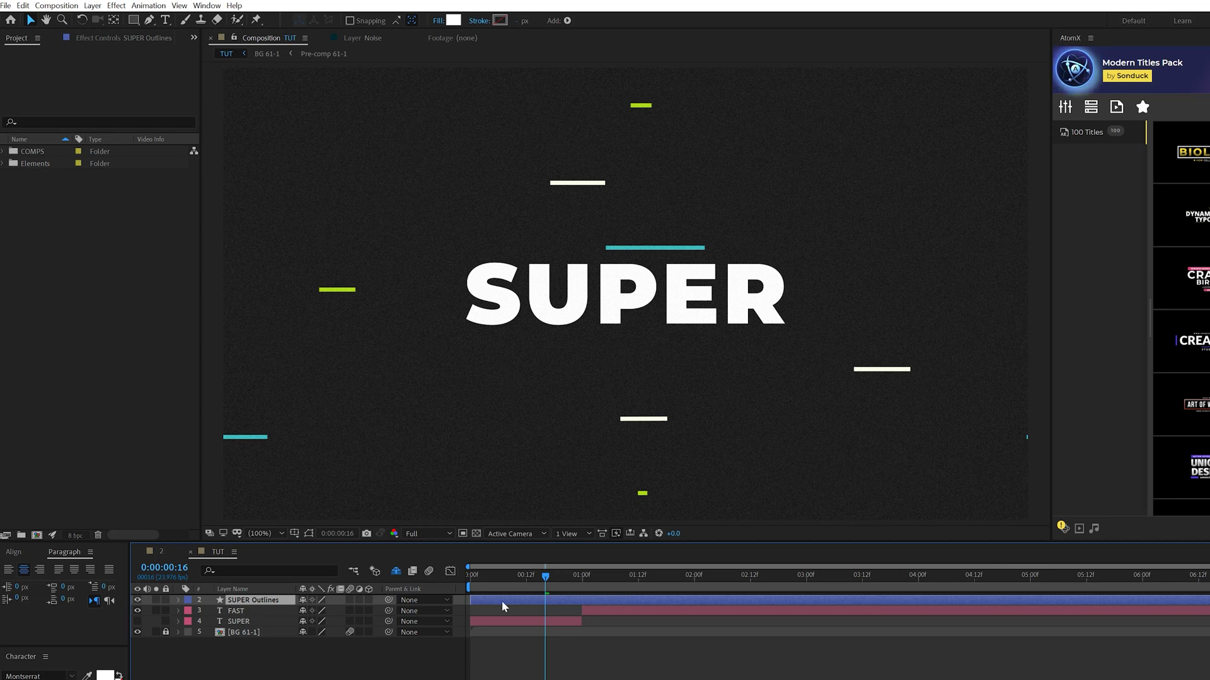
Hide SUPER Outlines and convert the FAST text layer into FAST Outlines
left_click_drag(561, 576, 600, 577)
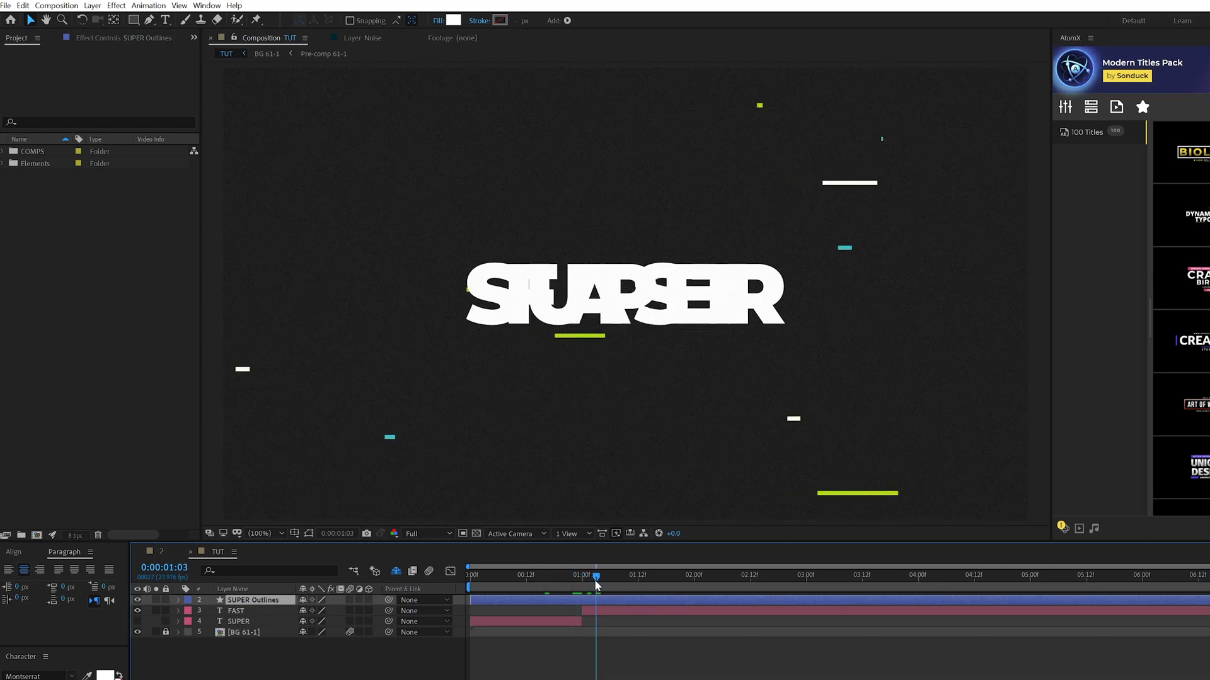
left_click(136, 599)
left_click(602, 611)
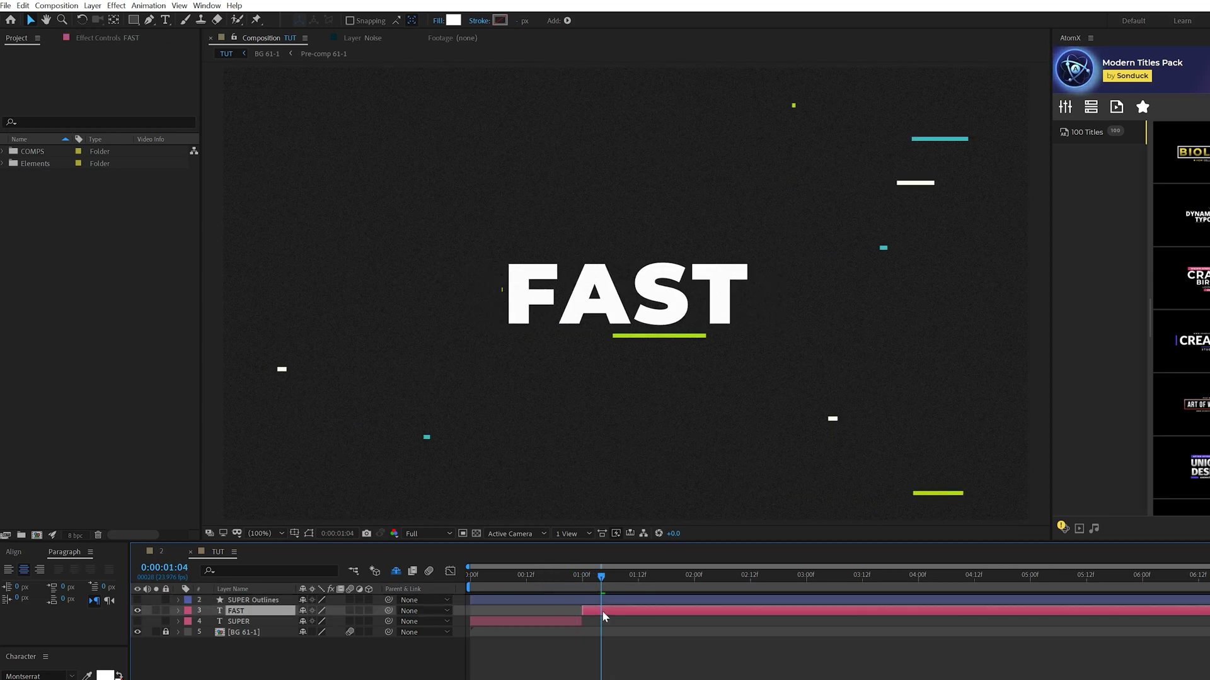
right_click(603, 610)
mouse_move(626, 525)
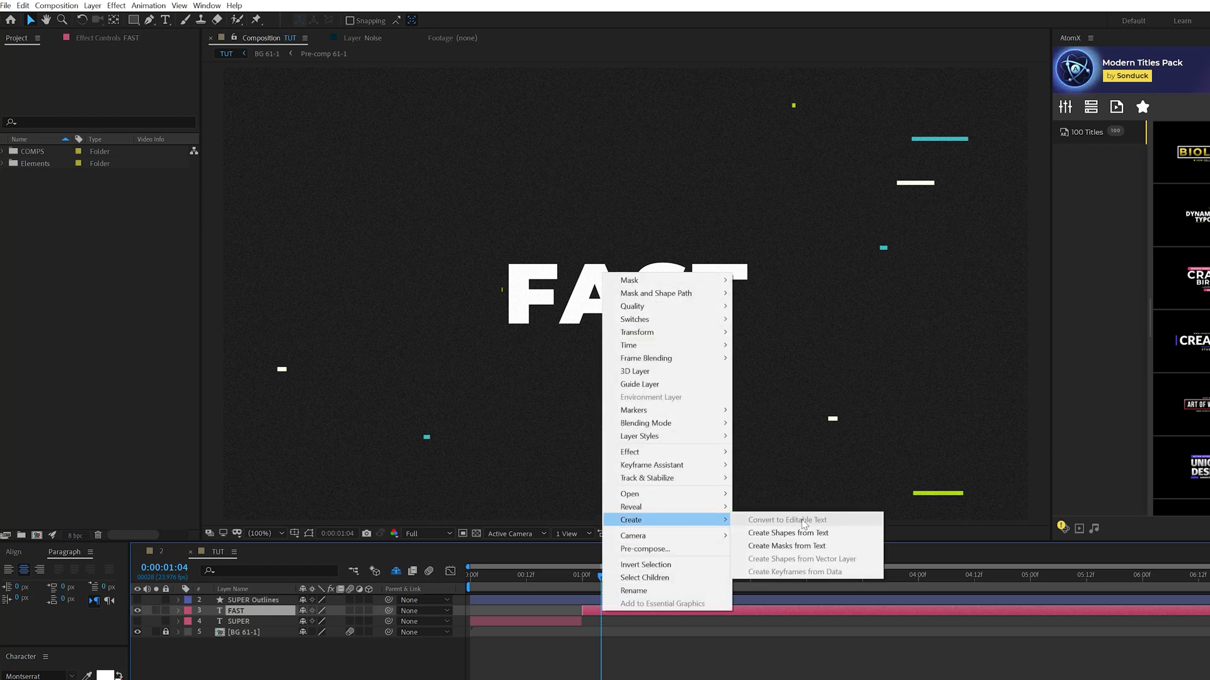
left_click(788, 533)
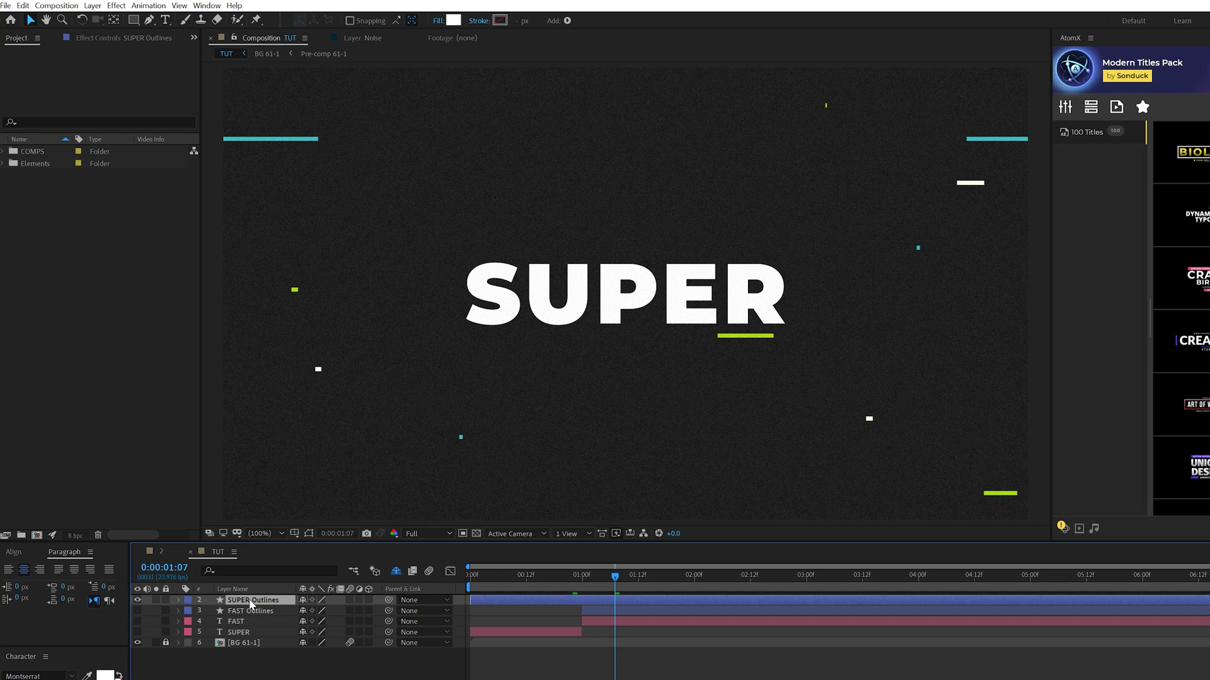
Expand SUPER Outlines' letter paths and set the time to 0:00:01:03
key("u")
key("u")
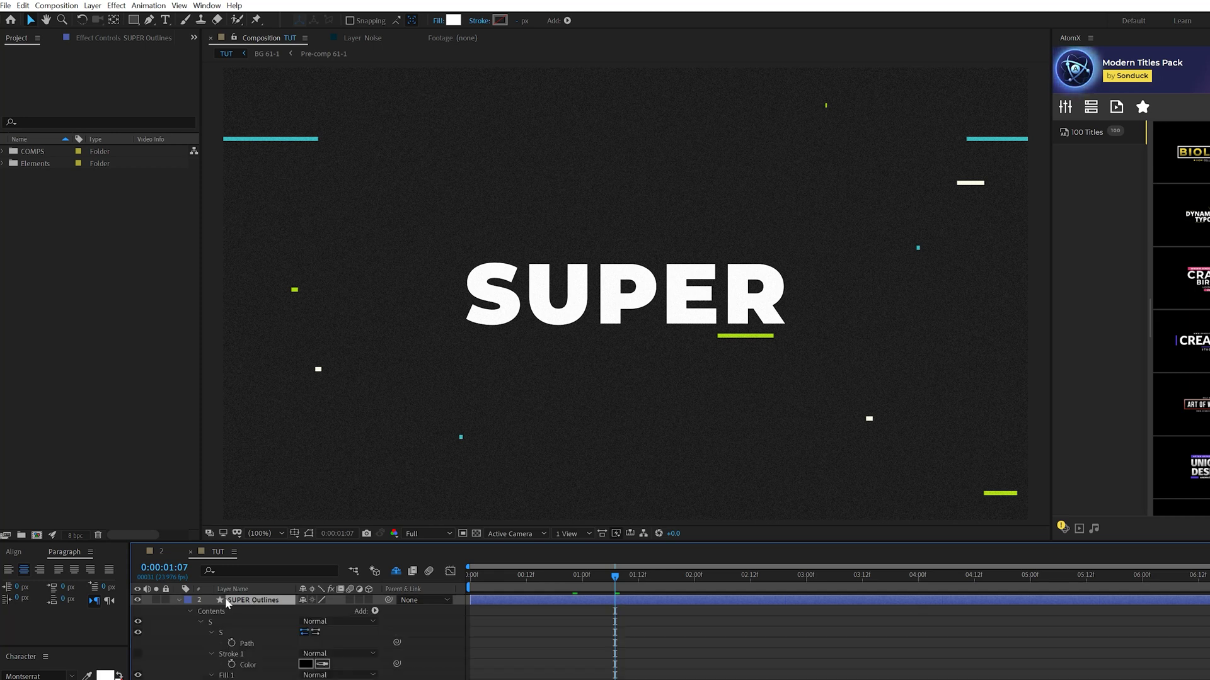
left_click(244, 643)
left_click(245, 679, "shift")
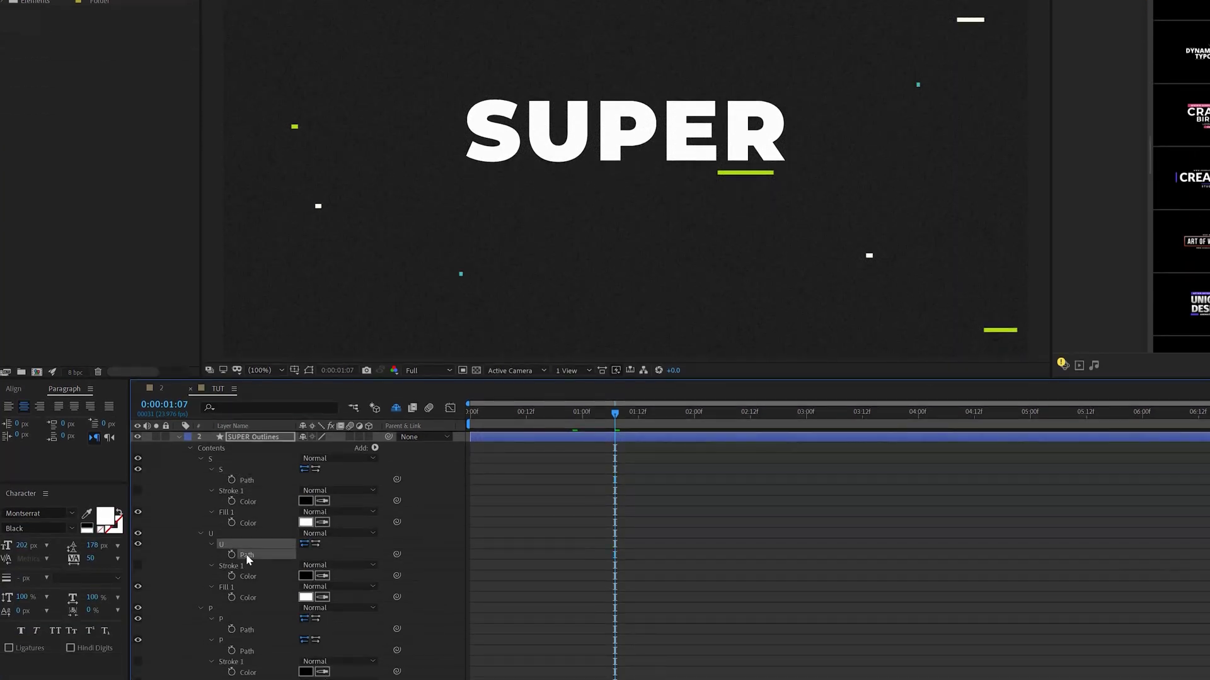
scroll(245, 679, "down", 3)
scroll(244, 554, "up", 3)
mouse_move(599, 411)
left_mouse_down()
mouse_move(583, 413)
mouse_move(596, 414)
left_mouse_up()
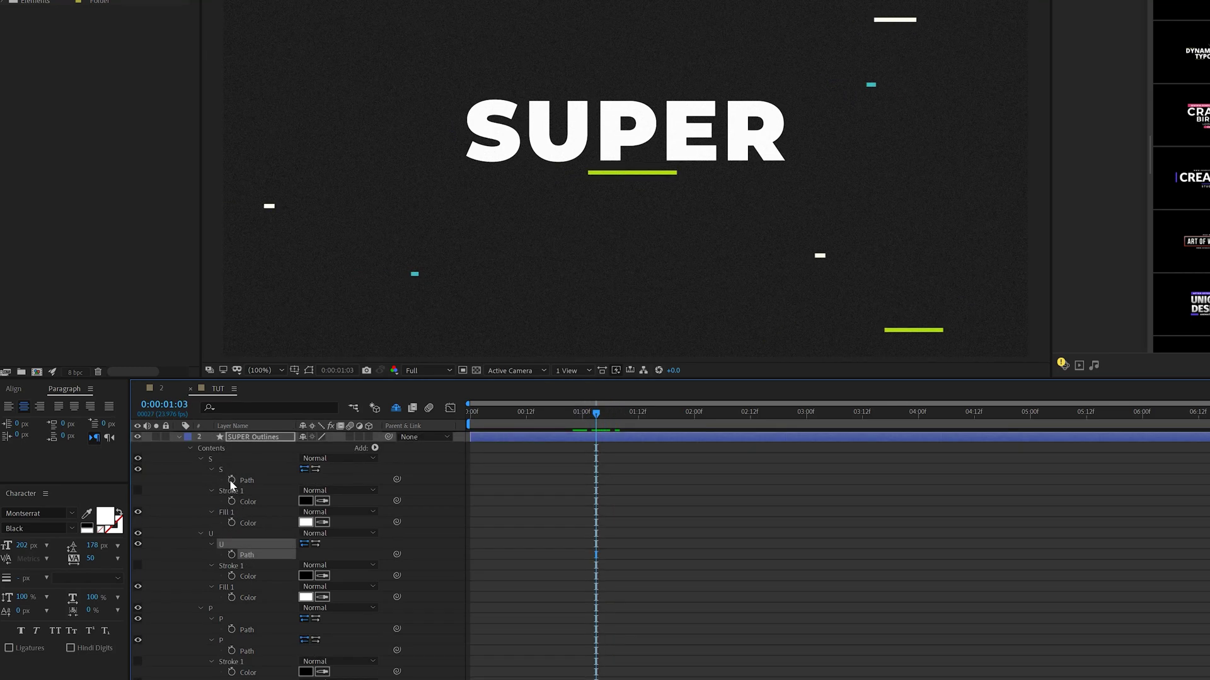
Add Path keyframes at 0:00:01:03 to the S, U, both P, E and both R paths
left_click(231, 480)
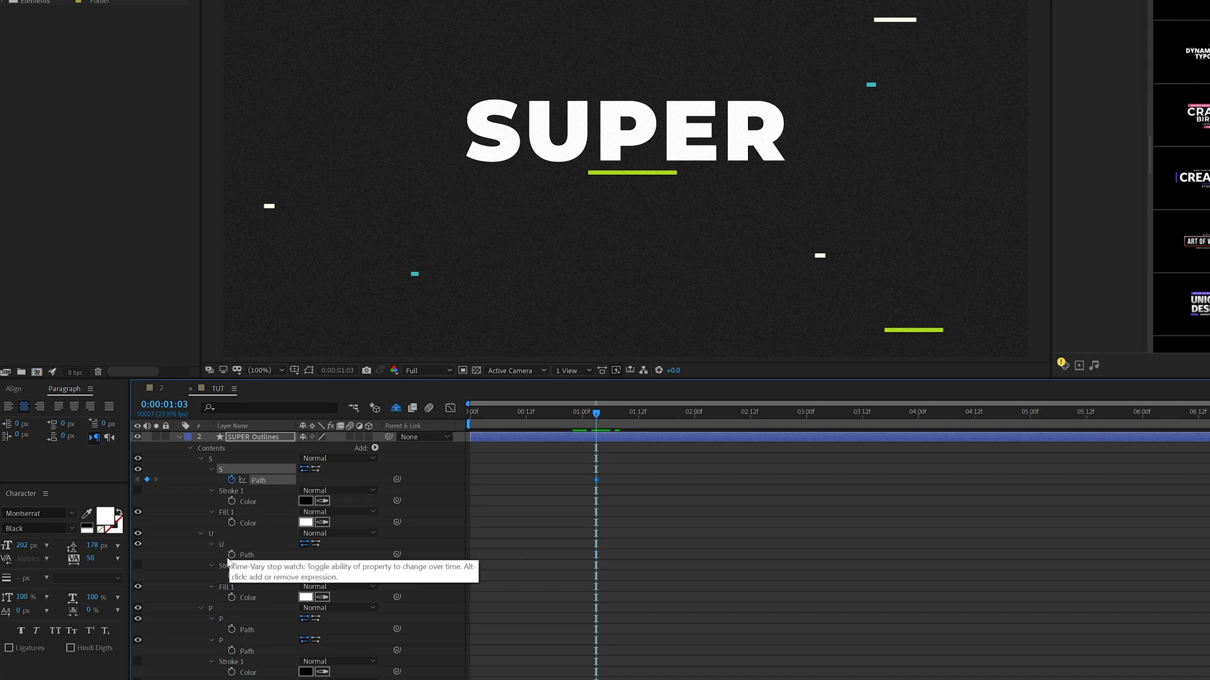
left_click(230, 555)
scroll(229, 584, "down", 3)
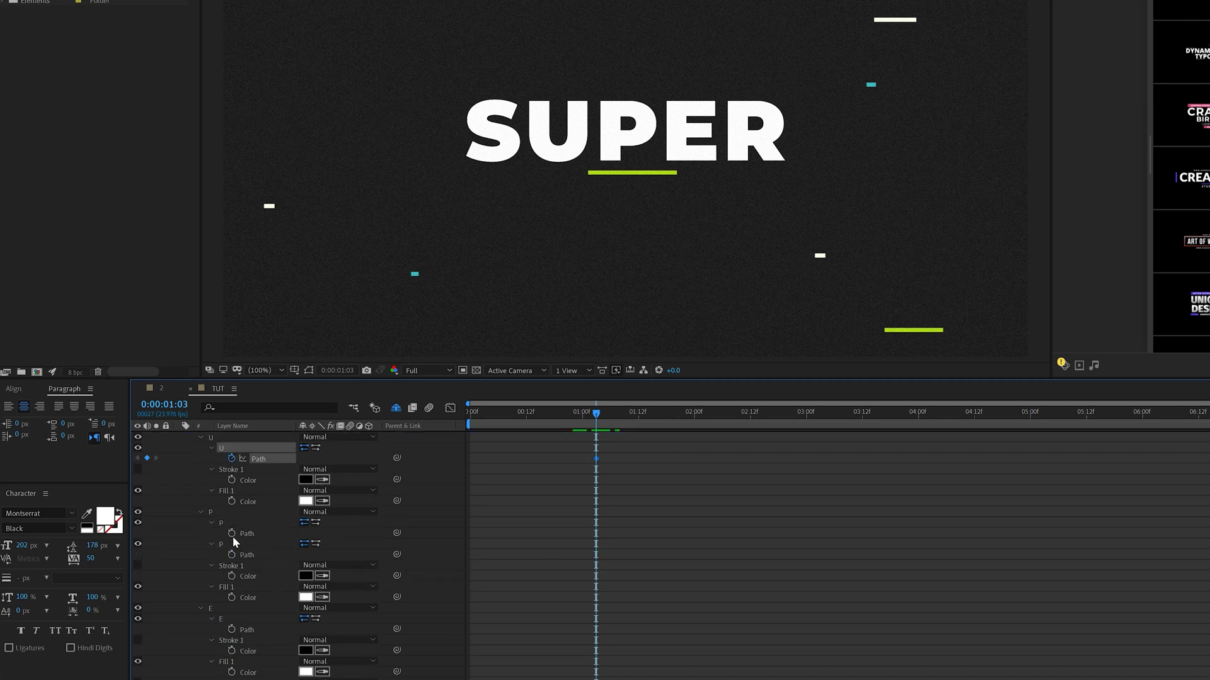
left_click(232, 533)
left_click(232, 555)
scroll(236, 557, "down", 3)
left_click(231, 533)
left_click(232, 608)
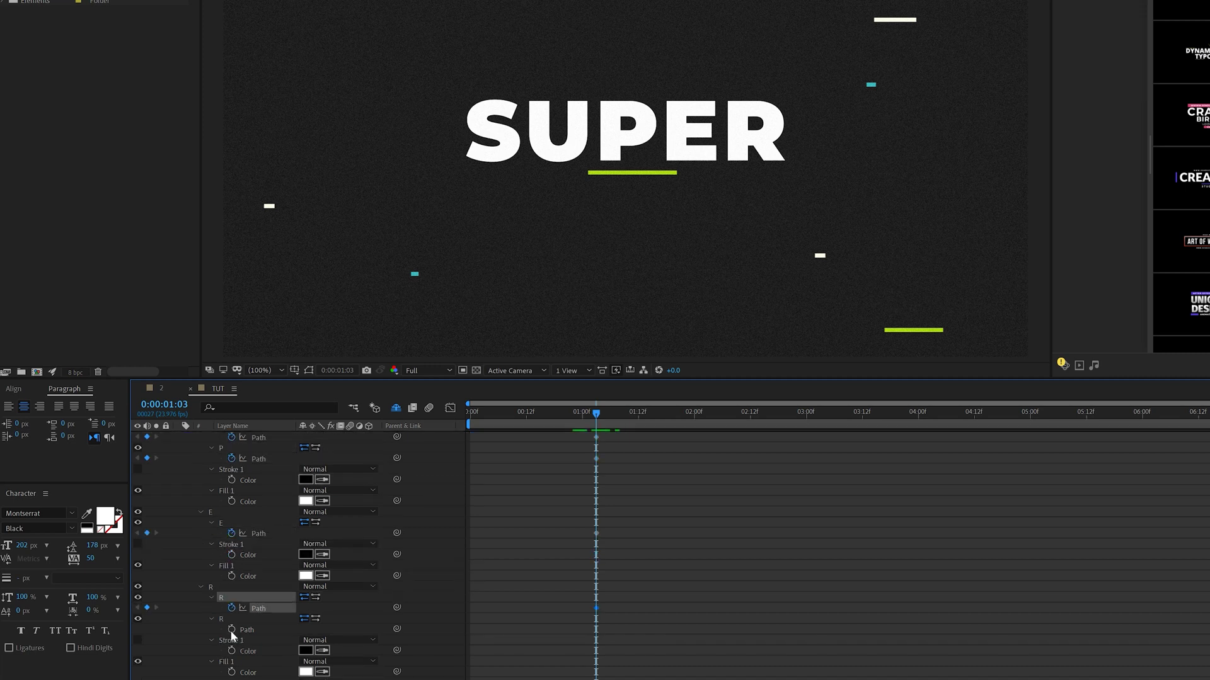
left_click(232, 629)
Show only the keyframed Path properties and select the FAST Outlines layer
scroll(244, 614, "down", 2)
scroll(244, 624, "up", 8)
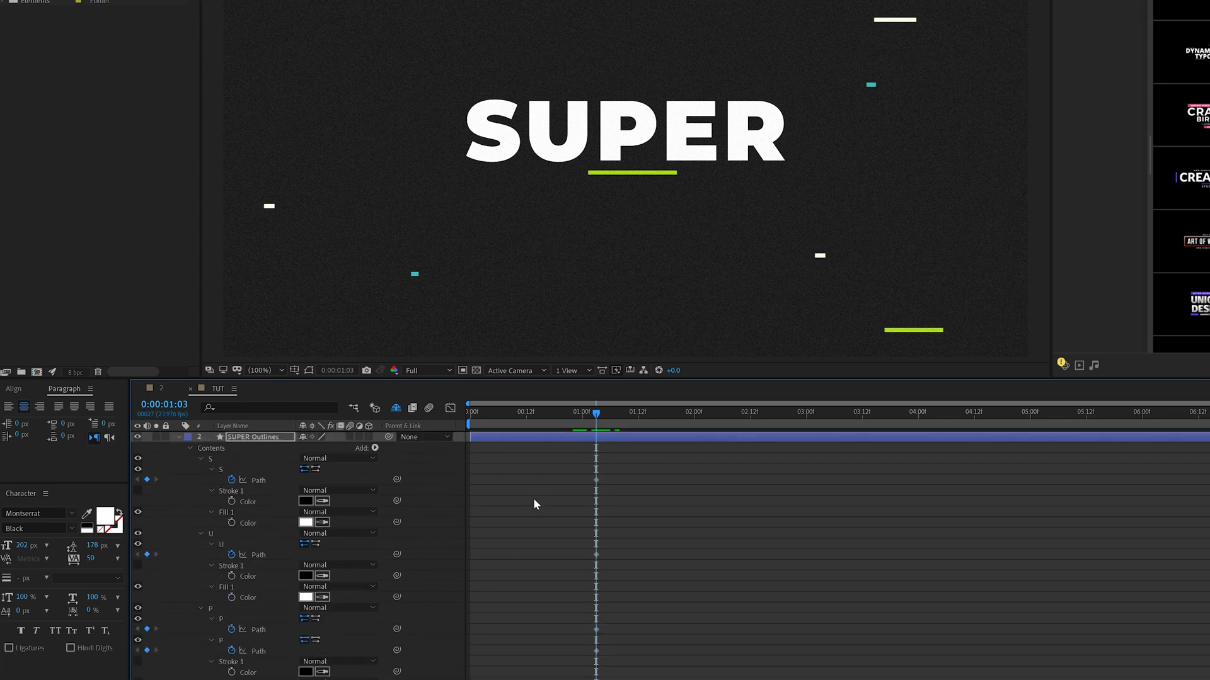
key("u")
key("u")
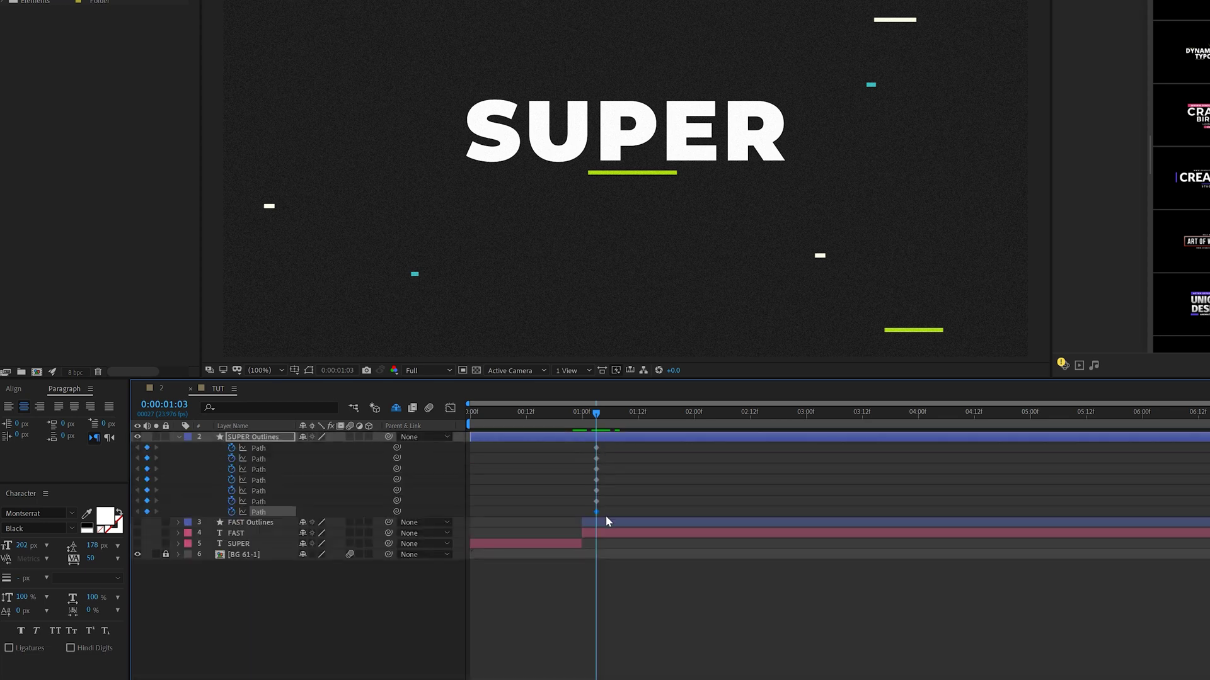
left_click(244, 524)
At 0:00:01:14, hide SUPER Outlines, show and expand FAST Outlines, and select its F path
key("space")
left_click(137, 436)
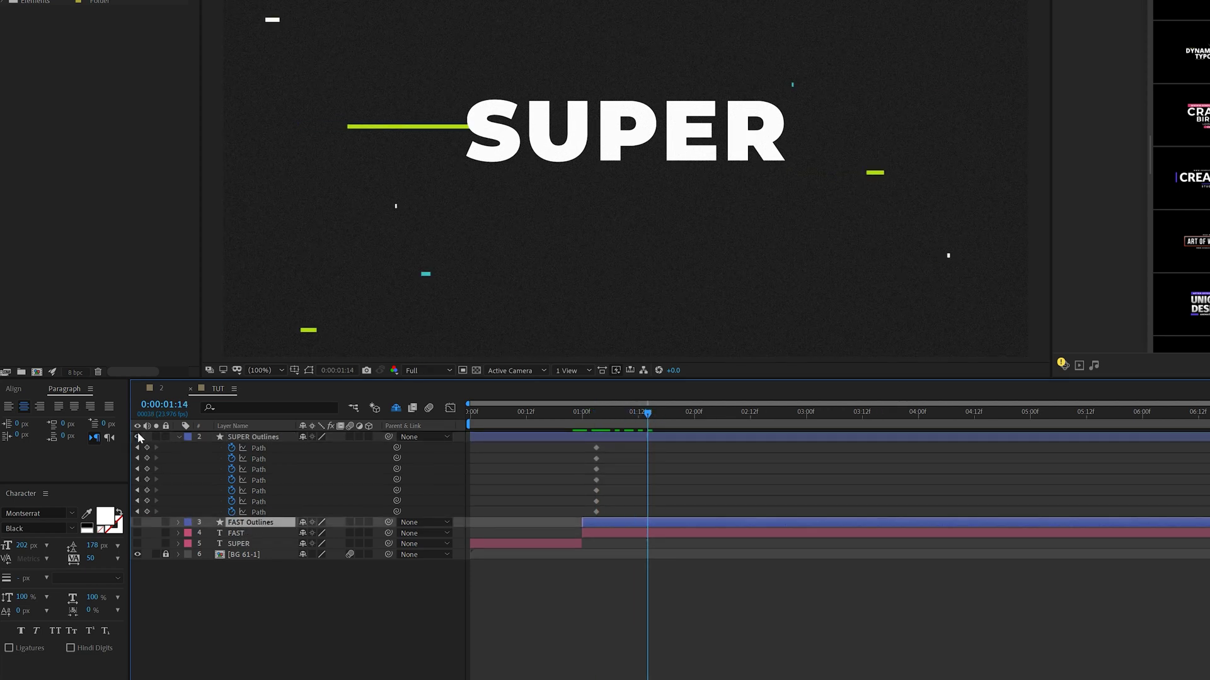
left_click(137, 522)
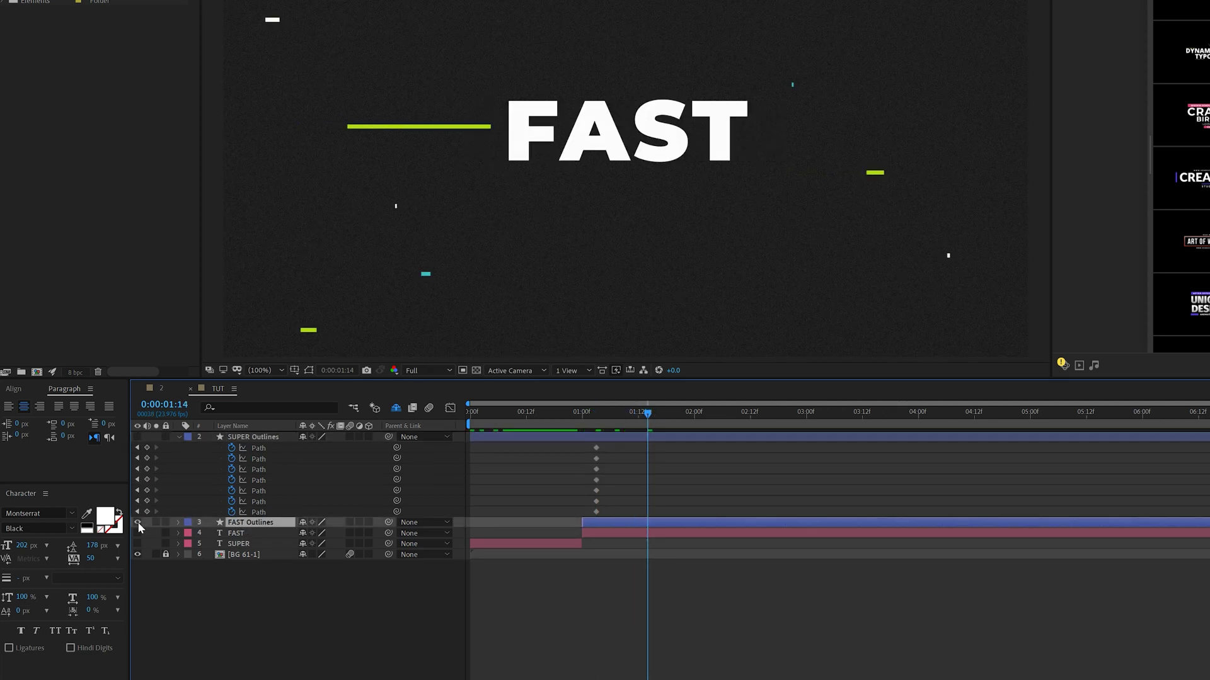
left_click(178, 522)
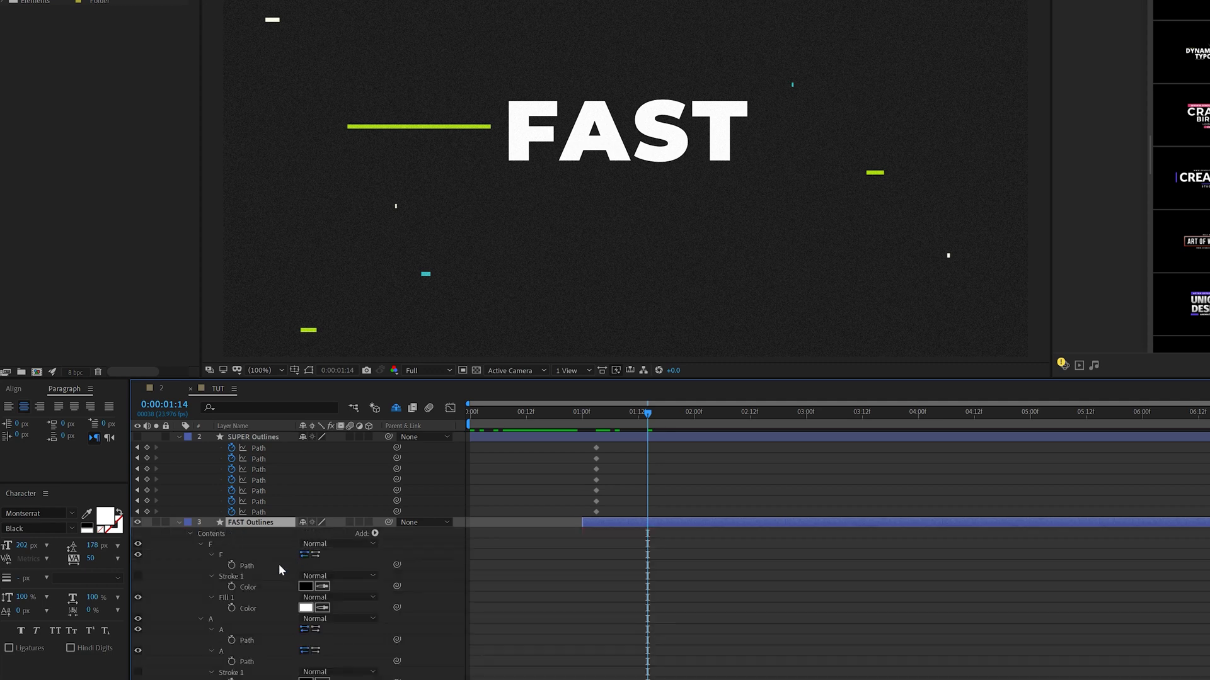
left_click(365, 553)
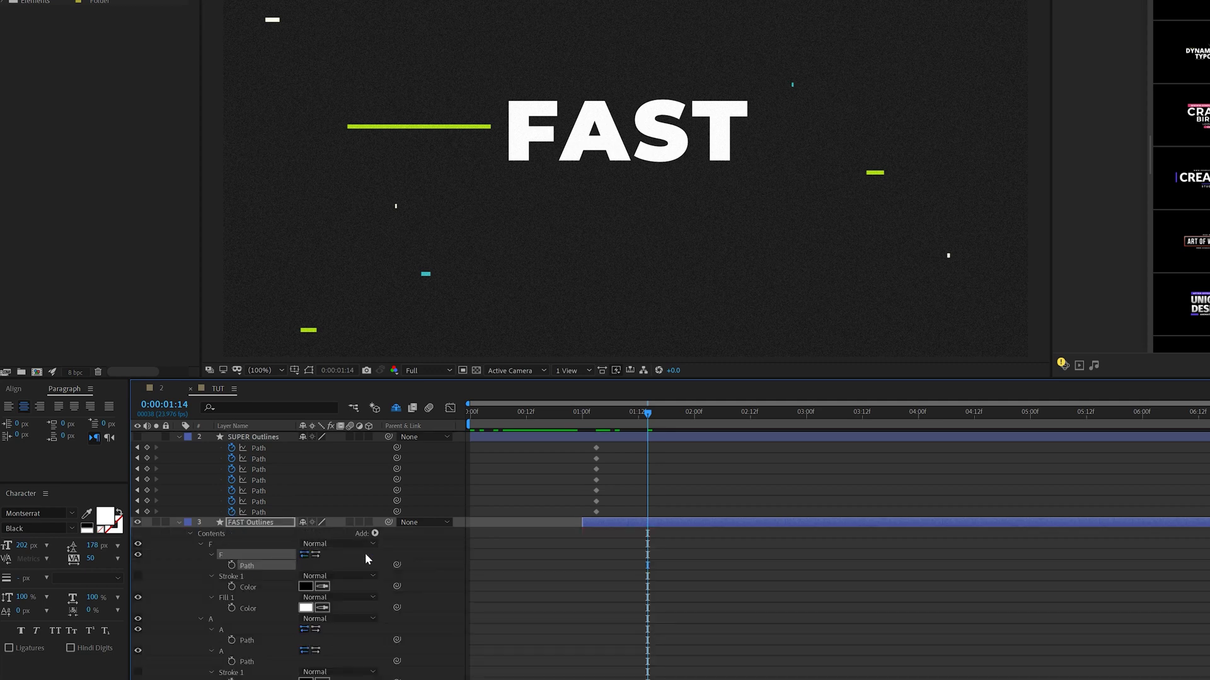
left_click(246, 565)
Paste the F shape into SUPER's S path and scrub to check the S-to-F morph
left_click(137, 523)
left_click(253, 436)
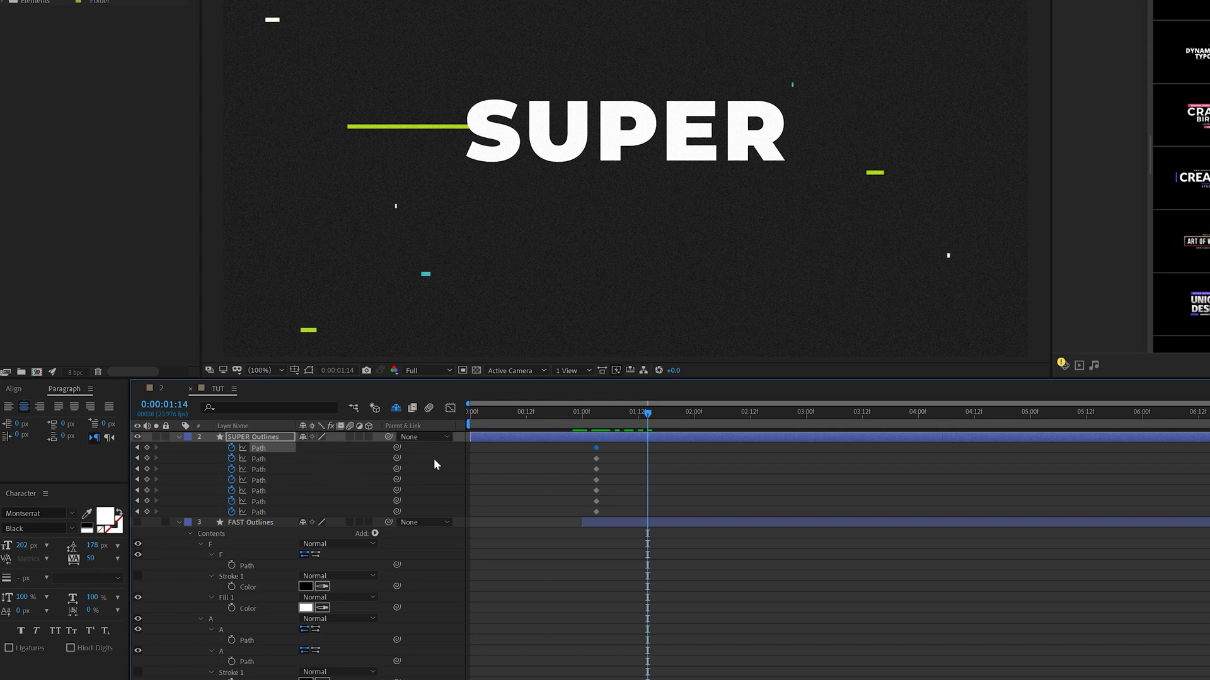
key("ctrl+v")
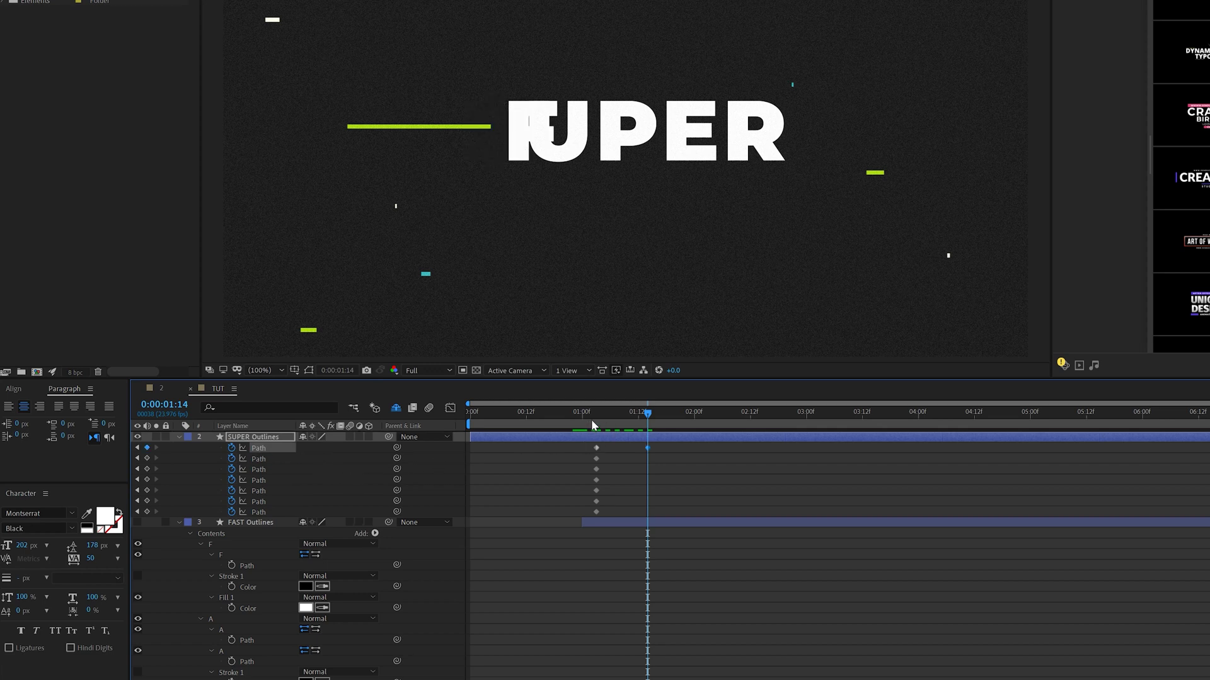
left_click_drag(599, 415, 634, 420)
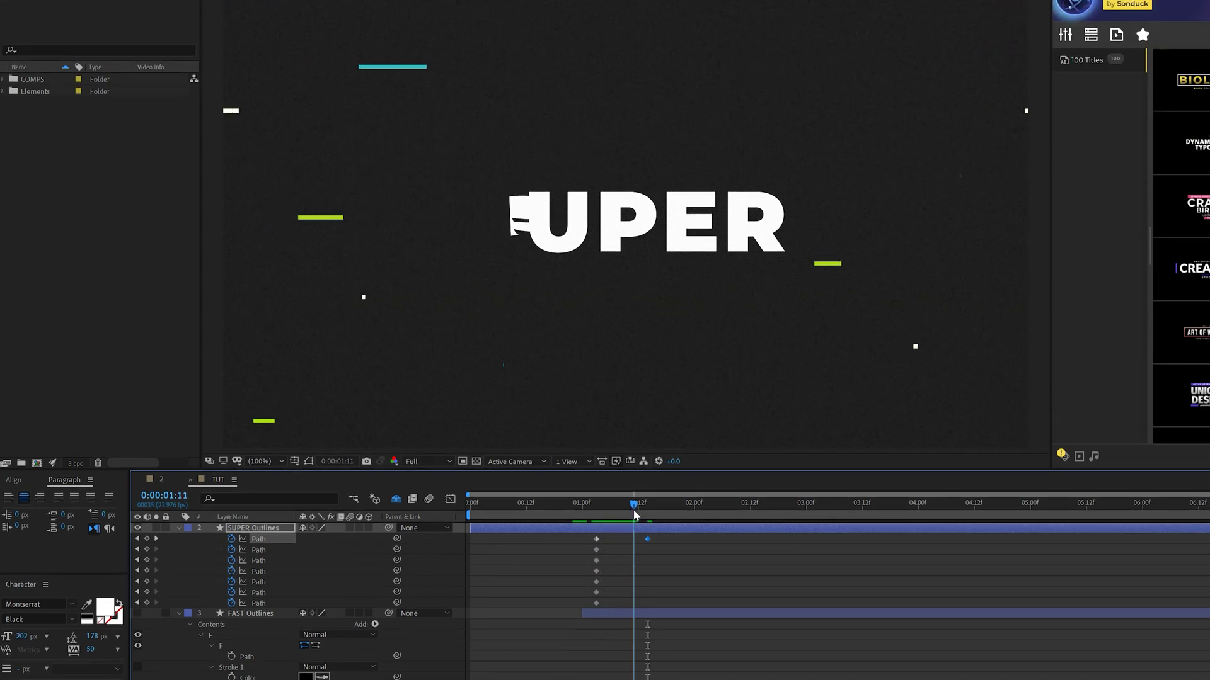
mouse_move(635, 516)
left_mouse_down()
mouse_move(653, 515)
mouse_move(595, 514)
mouse_move(648, 515)
left_mouse_up()
left_click(289, 579)
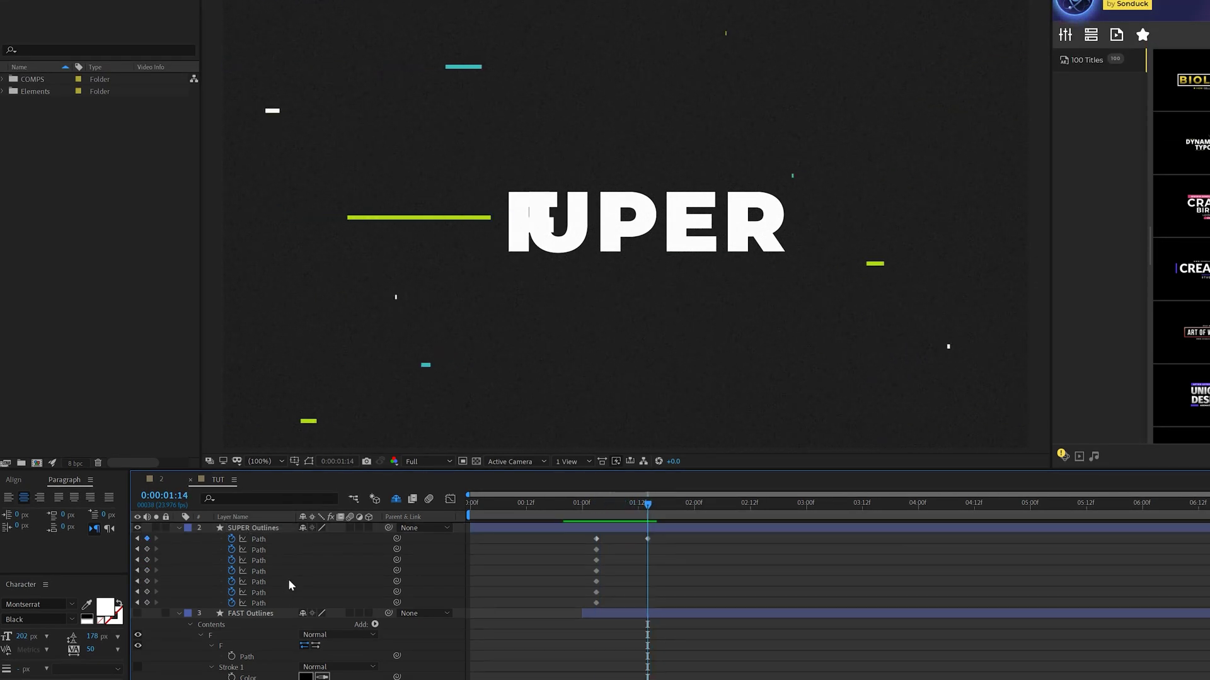
Paste FAST's A path onto SUPER's U path at 0:00:01:14, then expand the full letter groups
scroll(257, 622, "down", 3)
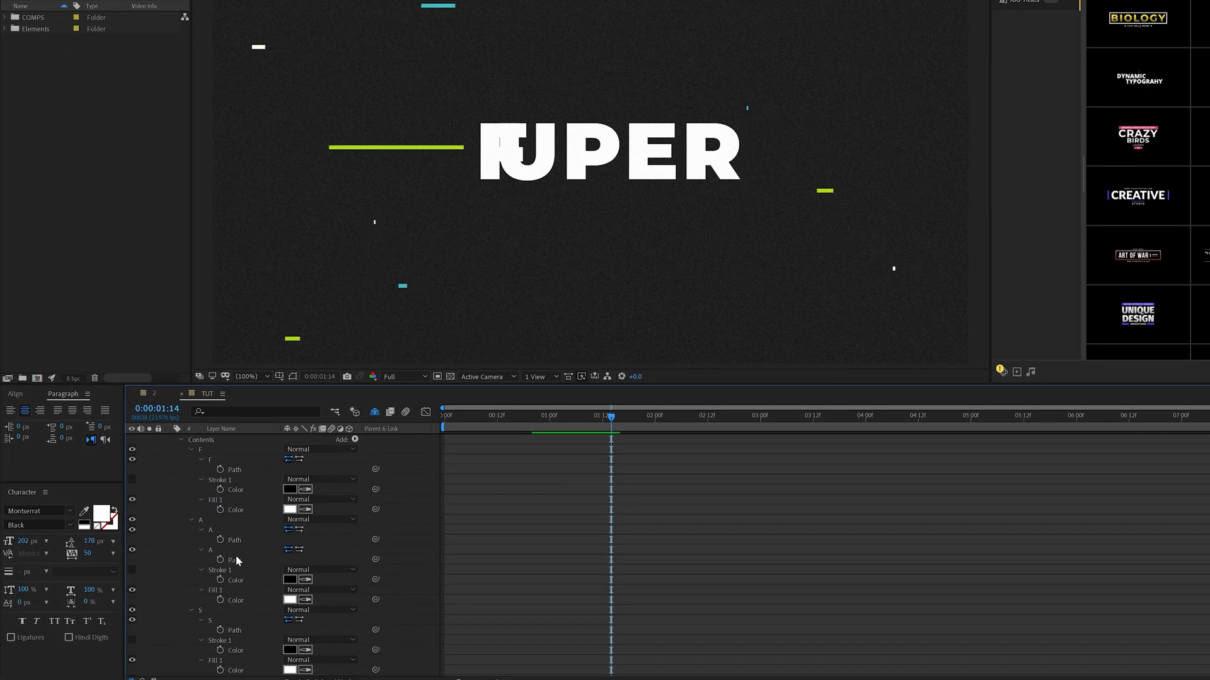
left_click(236, 542)
scroll(232, 523, "up", 3)
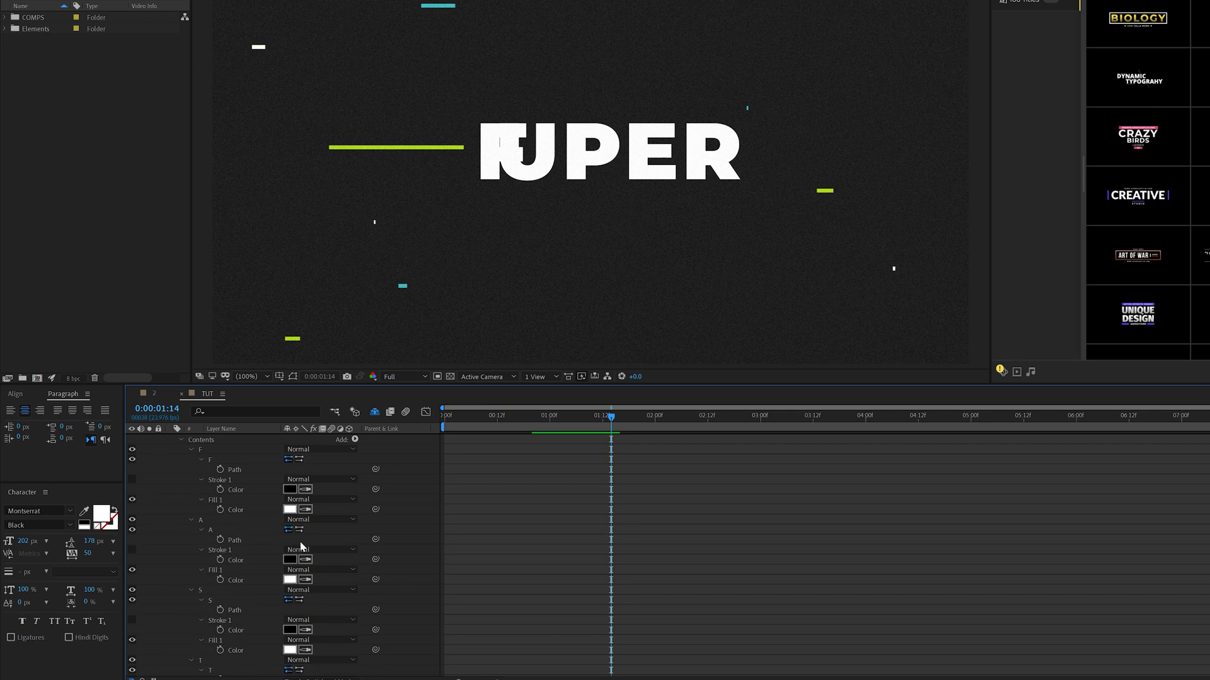
left_click(252, 459)
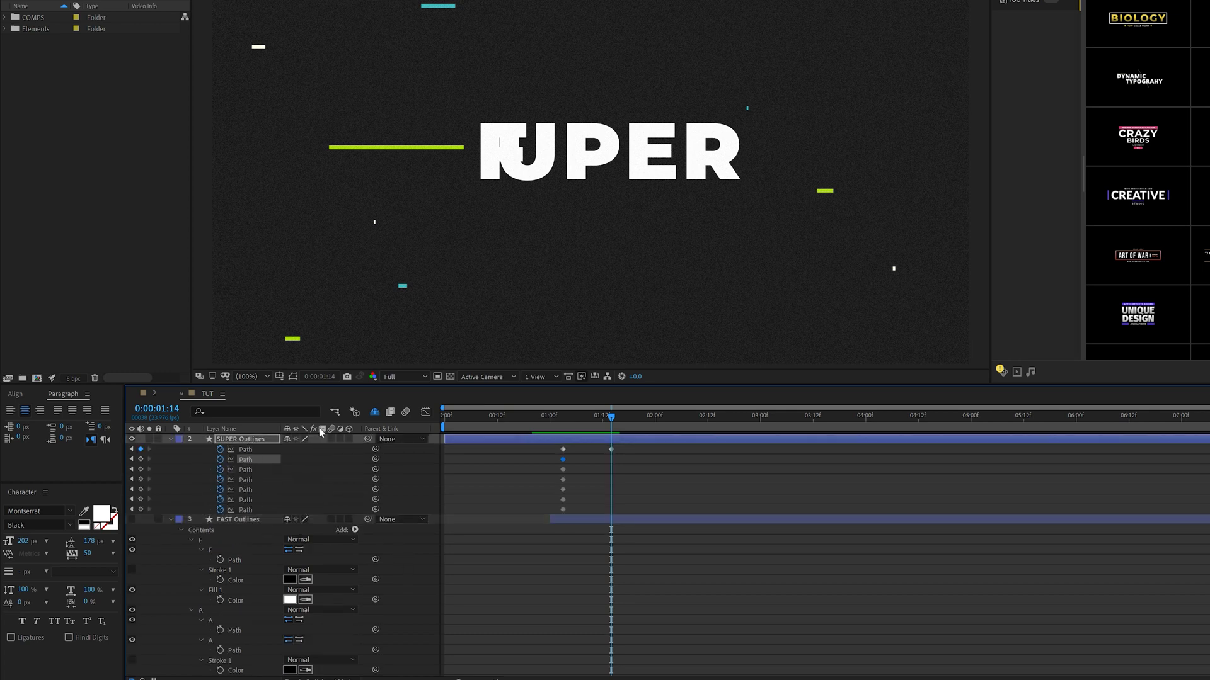
key("ctrl+v")
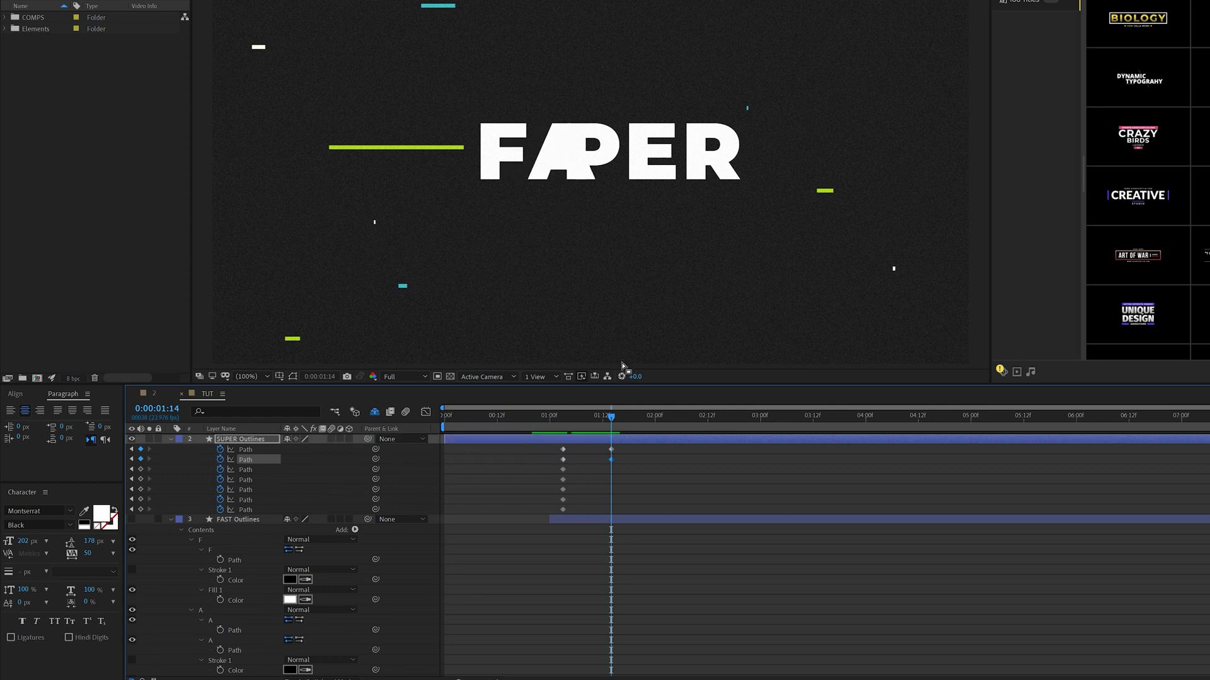
scroll(575, 153, "up", 4)
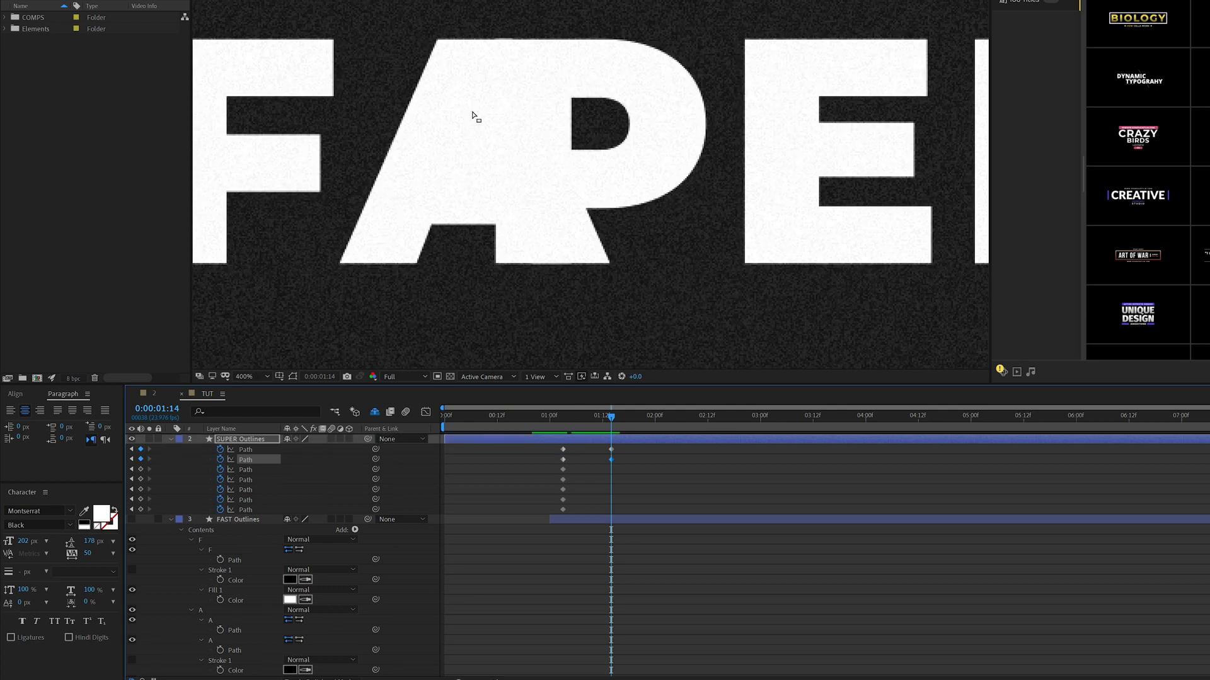
left_click(168, 439)
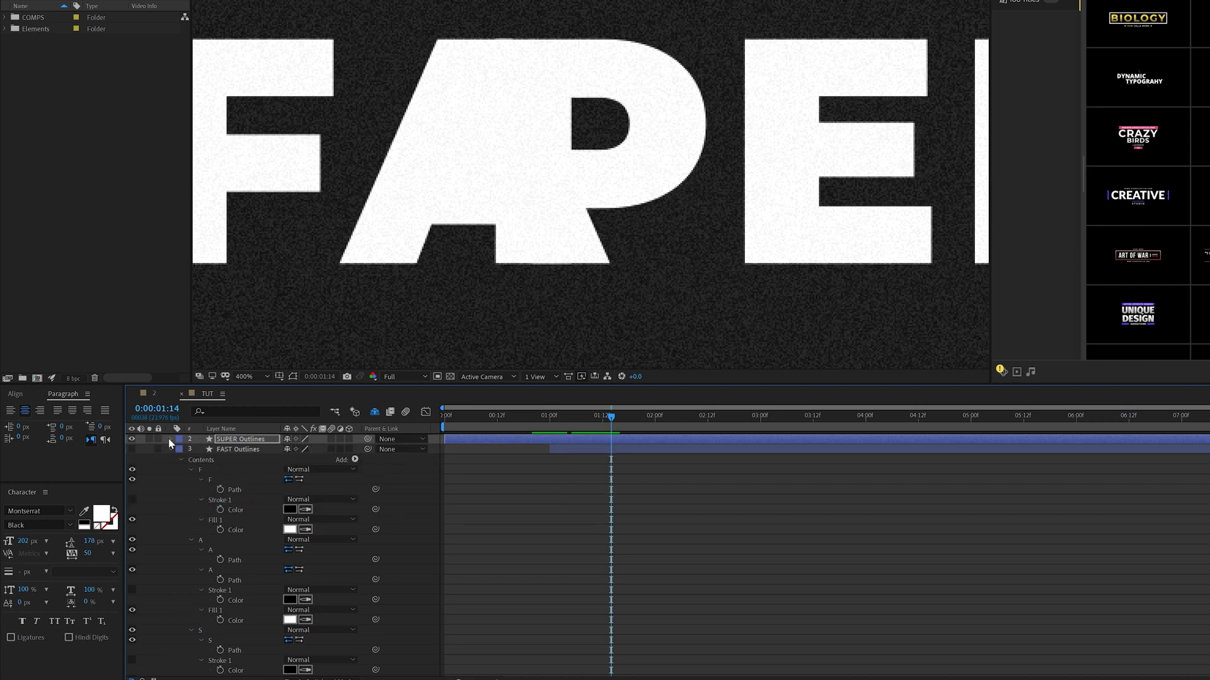
left_click(168, 439)
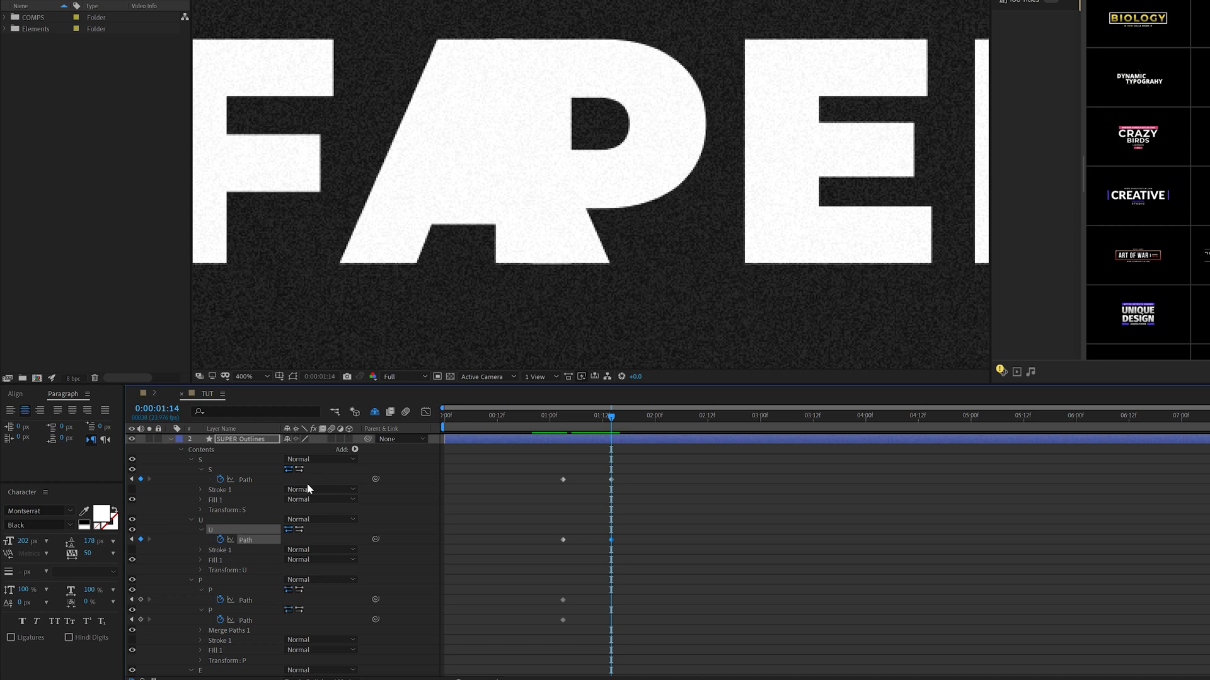
Add a Path and a Merge Paths to the U group and keyframe the new path
left_click(354, 450)
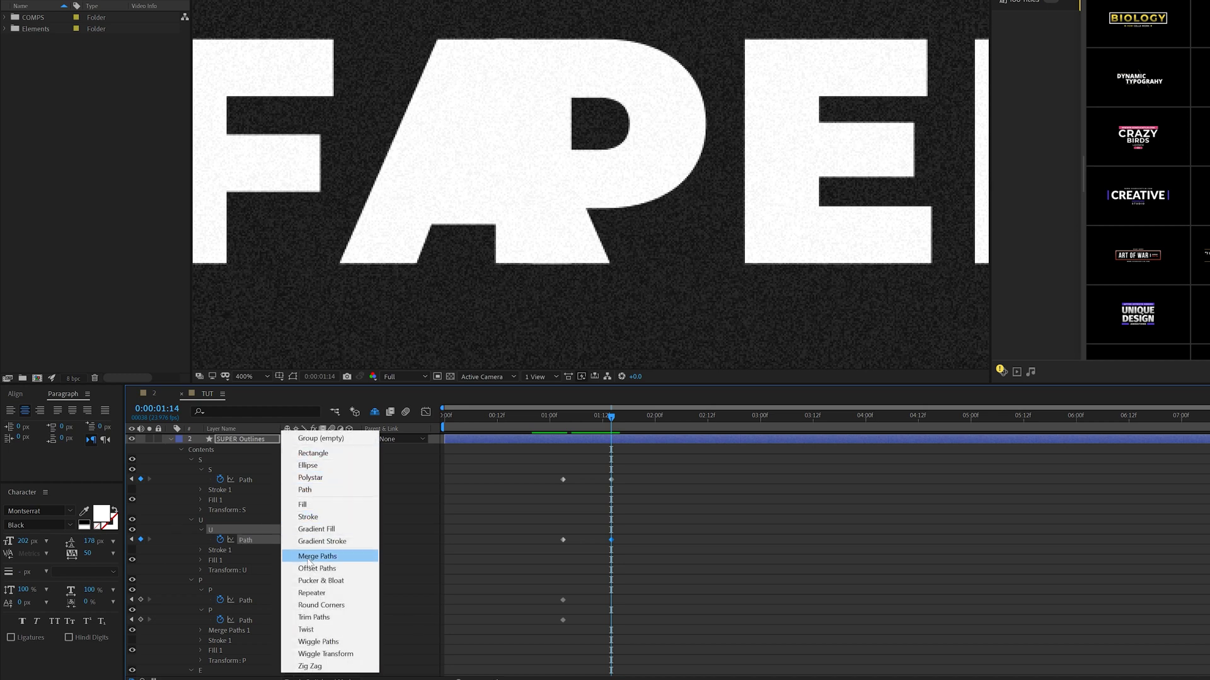
left_click(319, 491)
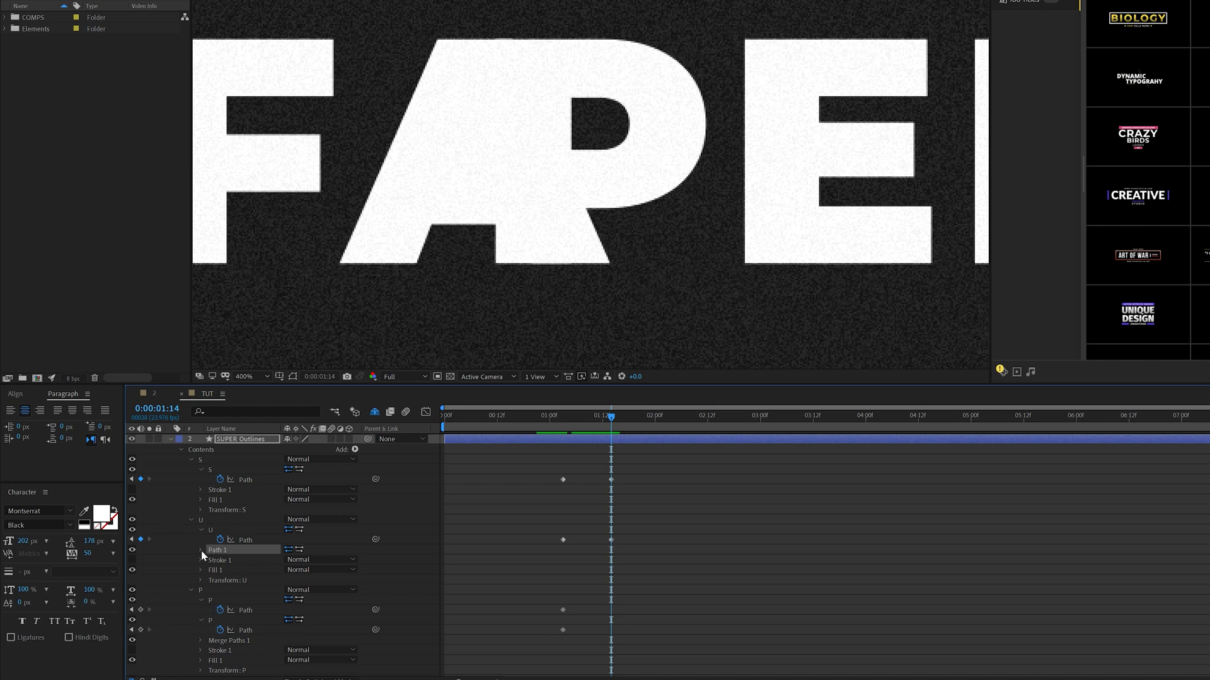
left_click(355, 450)
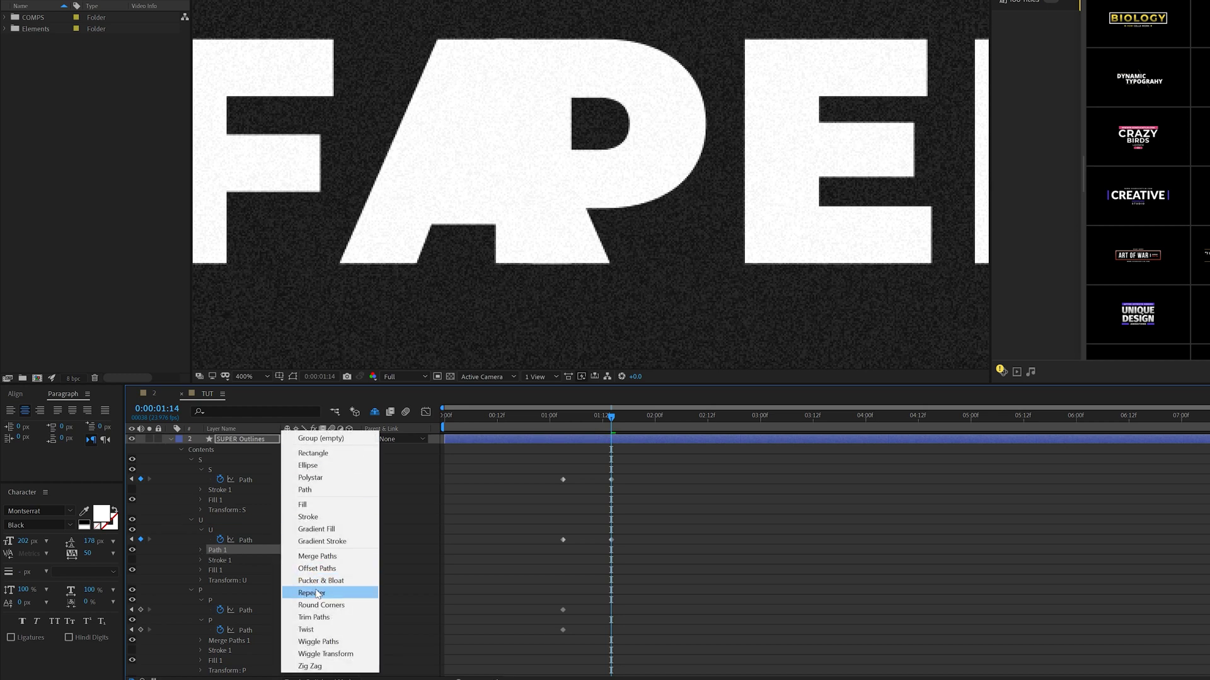
left_click(317, 556)
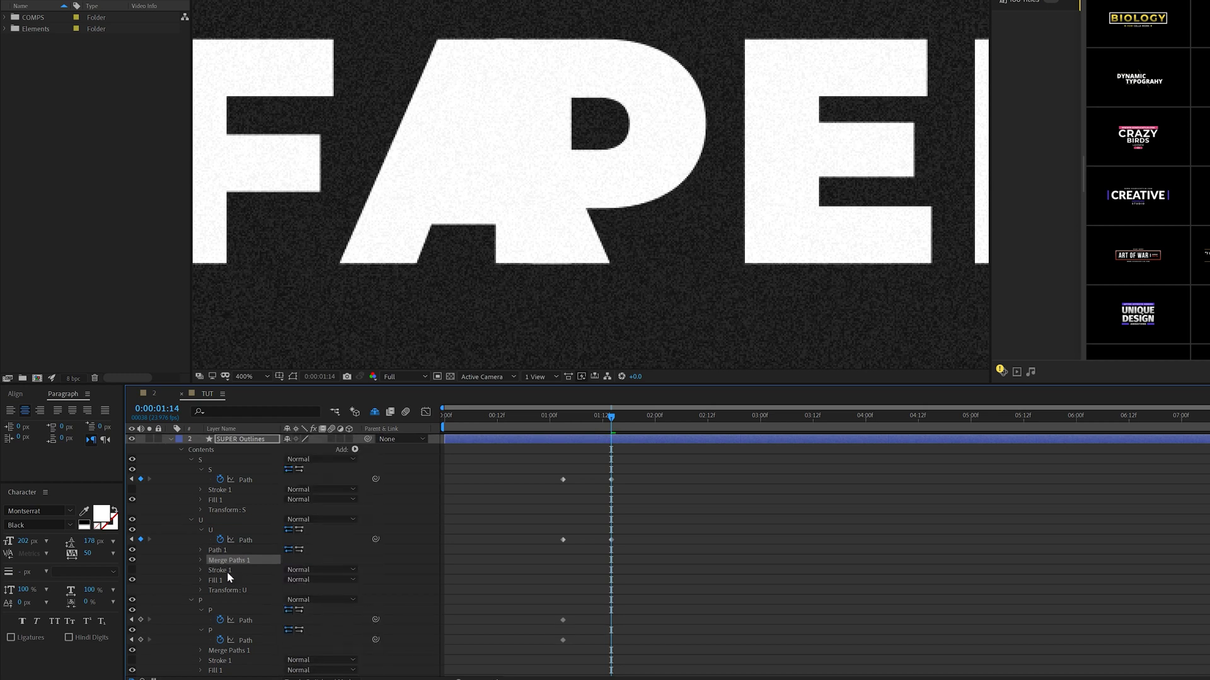
left_click(233, 561)
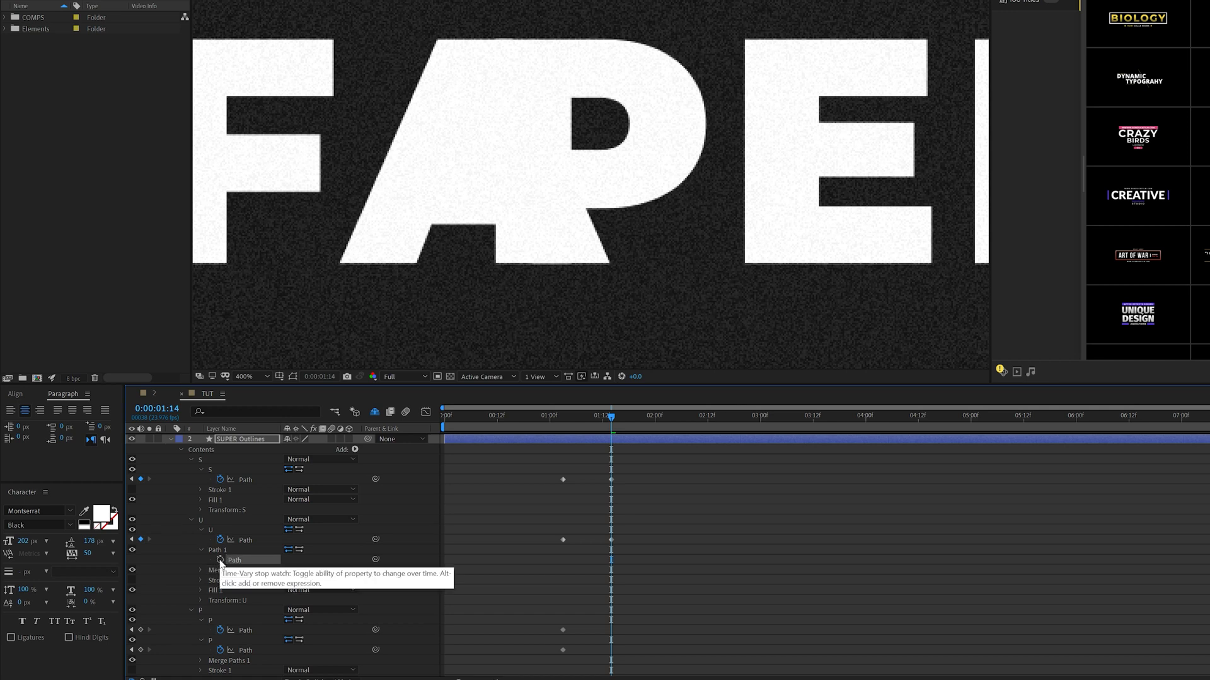
left_click(220, 559)
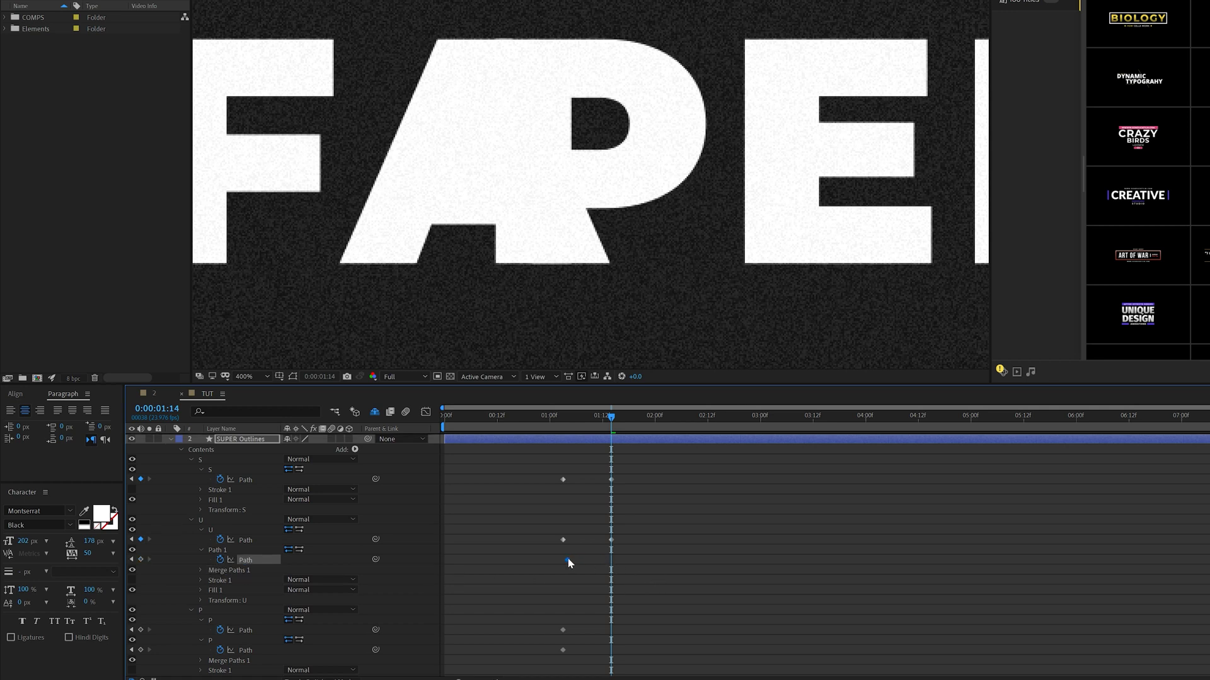
Paste the A's inner counter path from FAST into the U group's new path
scroll(479, 560, "down", 8)
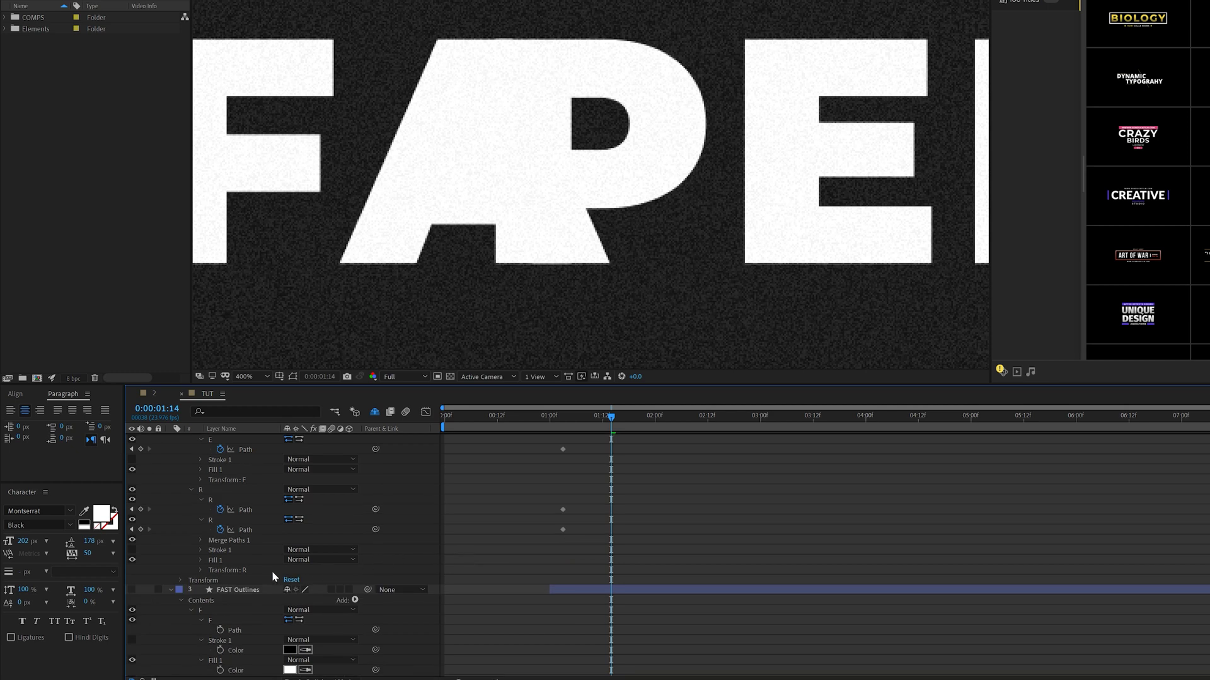
scroll(272, 573, "down", 6)
left_click(237, 539)
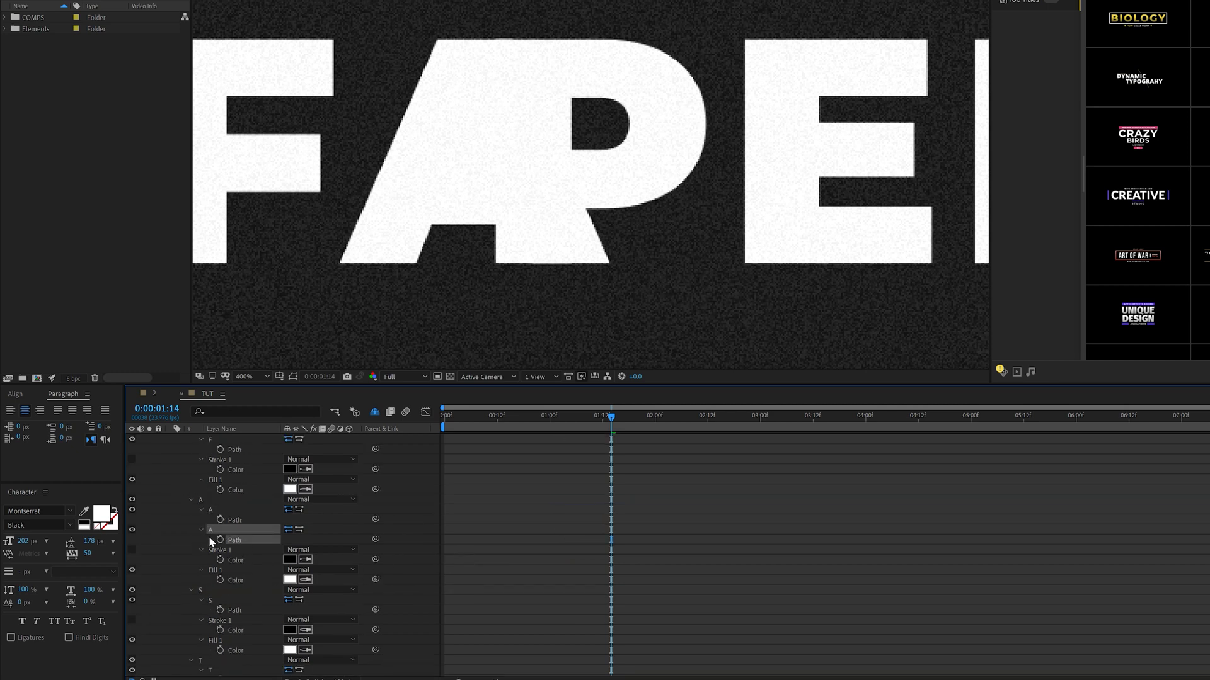
scroll(367, 567, "up", 14)
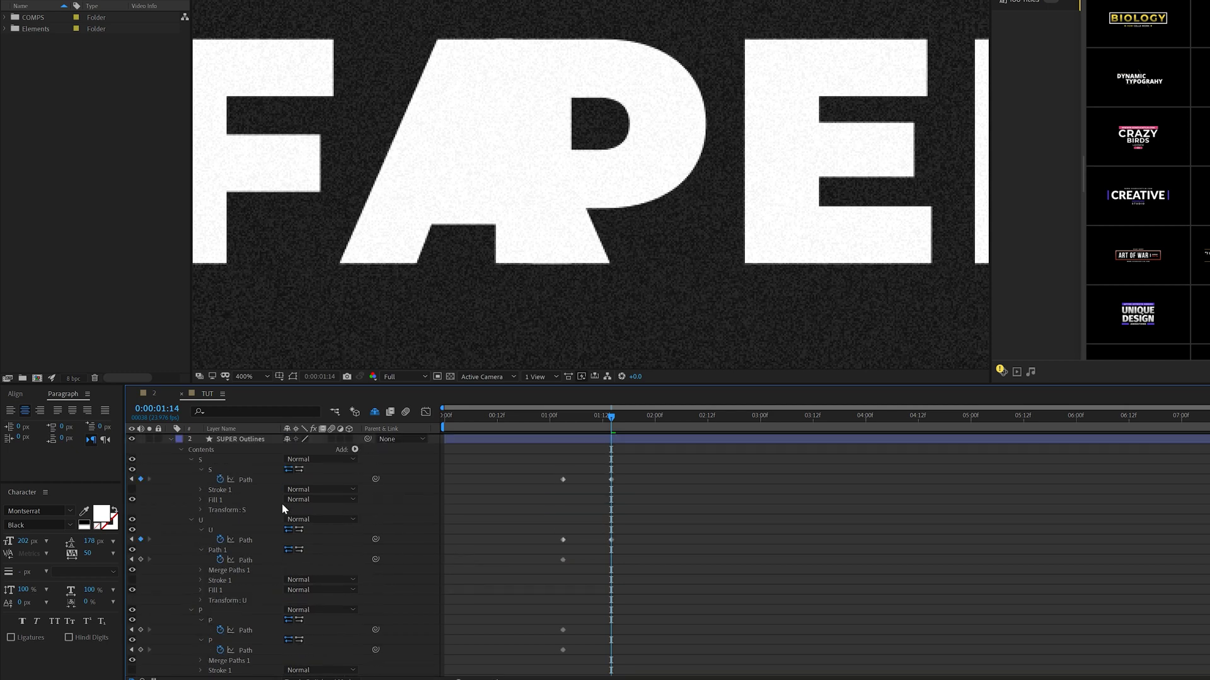
left_click(246, 560)
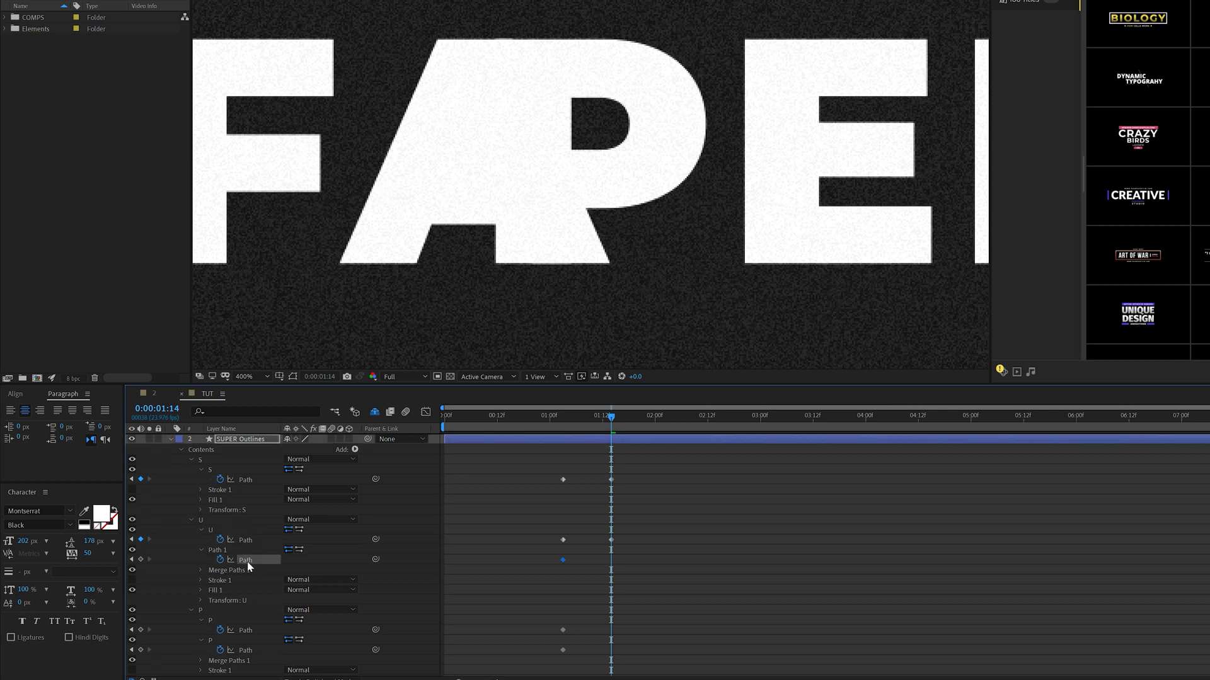
key("ctrl+v")
Set the Merge Paths mode to Subtract to cut the A's triangular hole
left_click(627, 509)
left_click(200, 570)
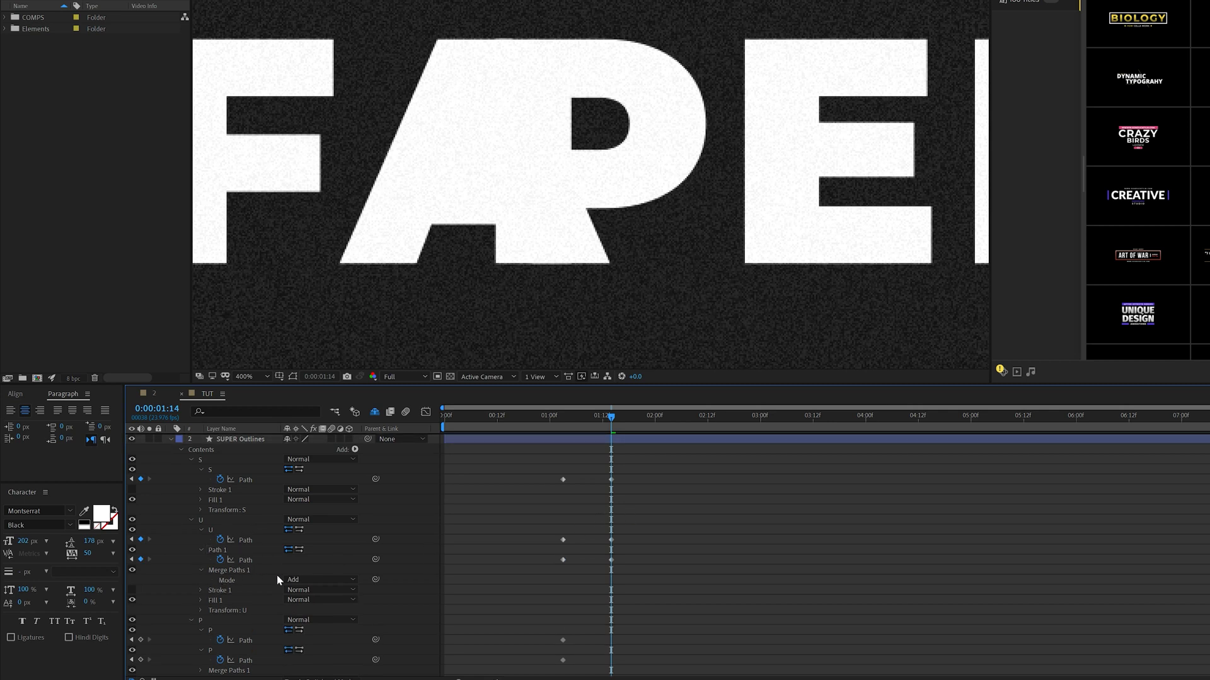
left_click(308, 582)
left_click(308, 619)
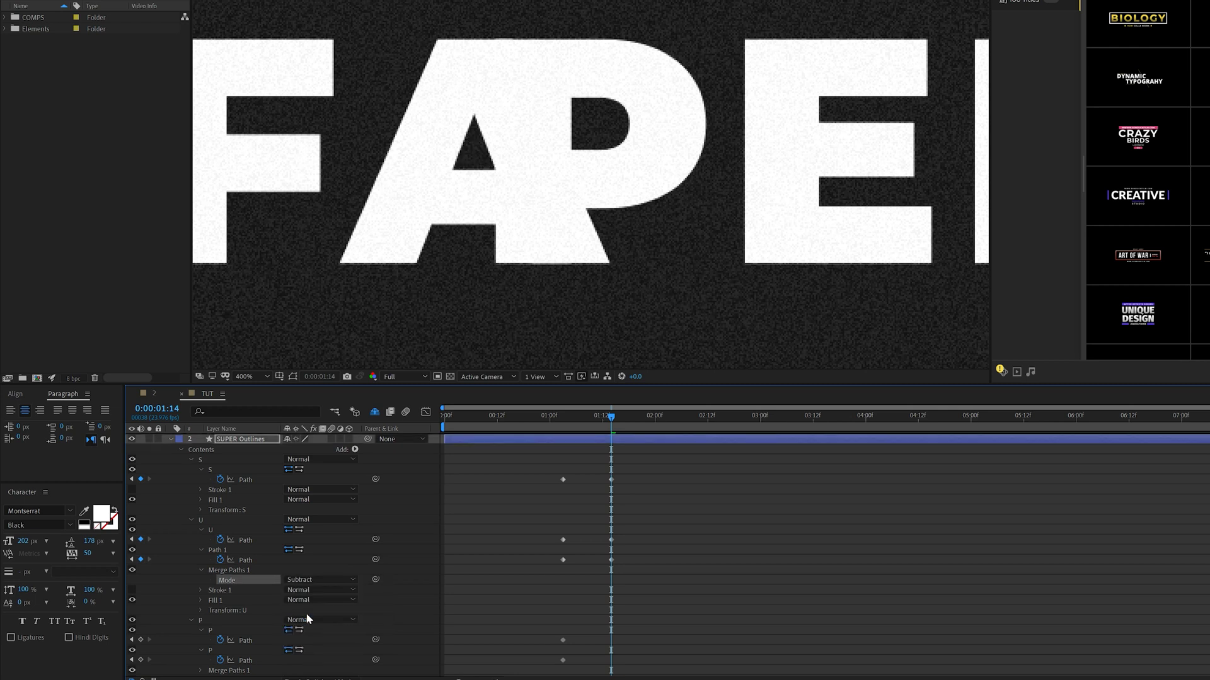
mouse_move(591, 417)
left_mouse_down()
mouse_move(605, 417)
mouse_move(551, 417)
mouse_move(624, 417)
mouse_move(557, 417)
mouse_move(607, 417)
left_mouse_up()
Paste FAST's S outline into SUPER's P paths at the 1:14 keyframe
scroll(414, 276, "down", 1)
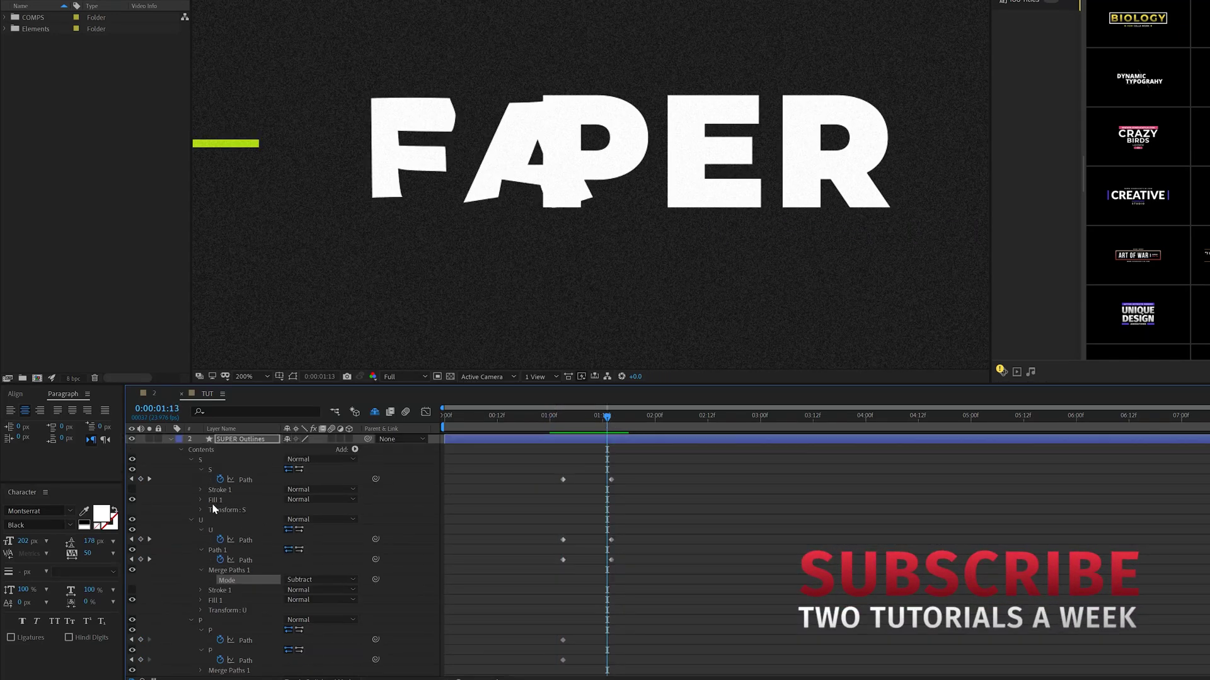
scroll(190, 518, "down", 10)
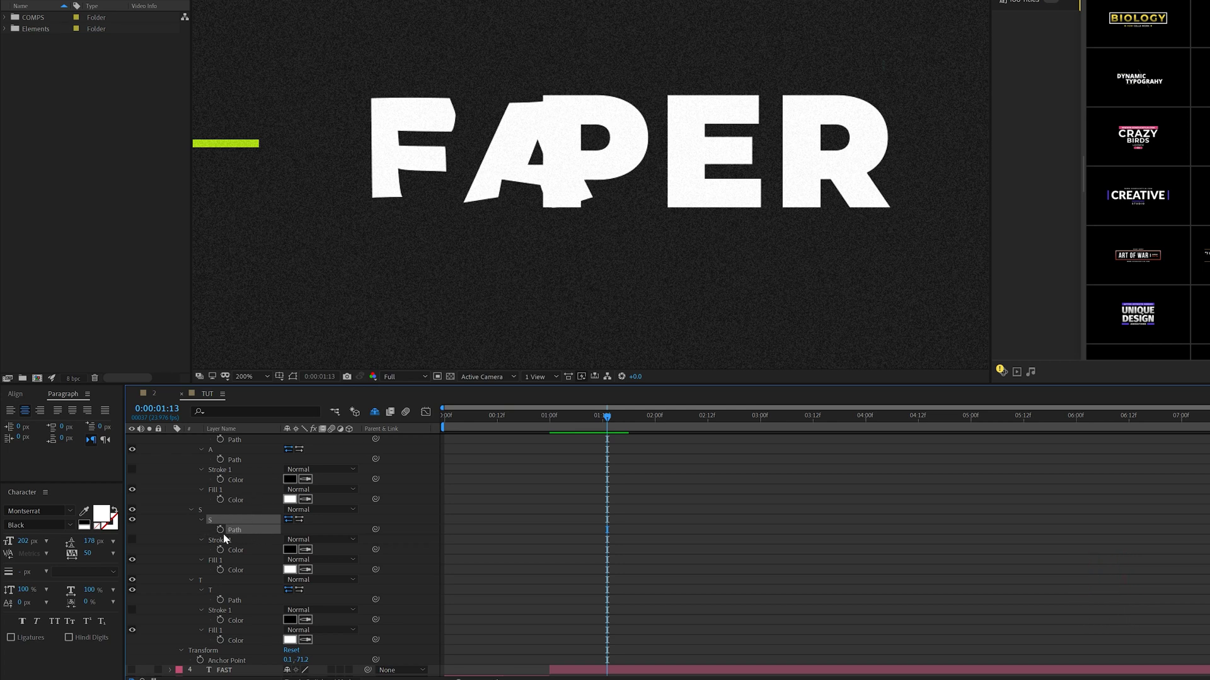
scroll(244, 522, "up", 10)
key("Page_Down")
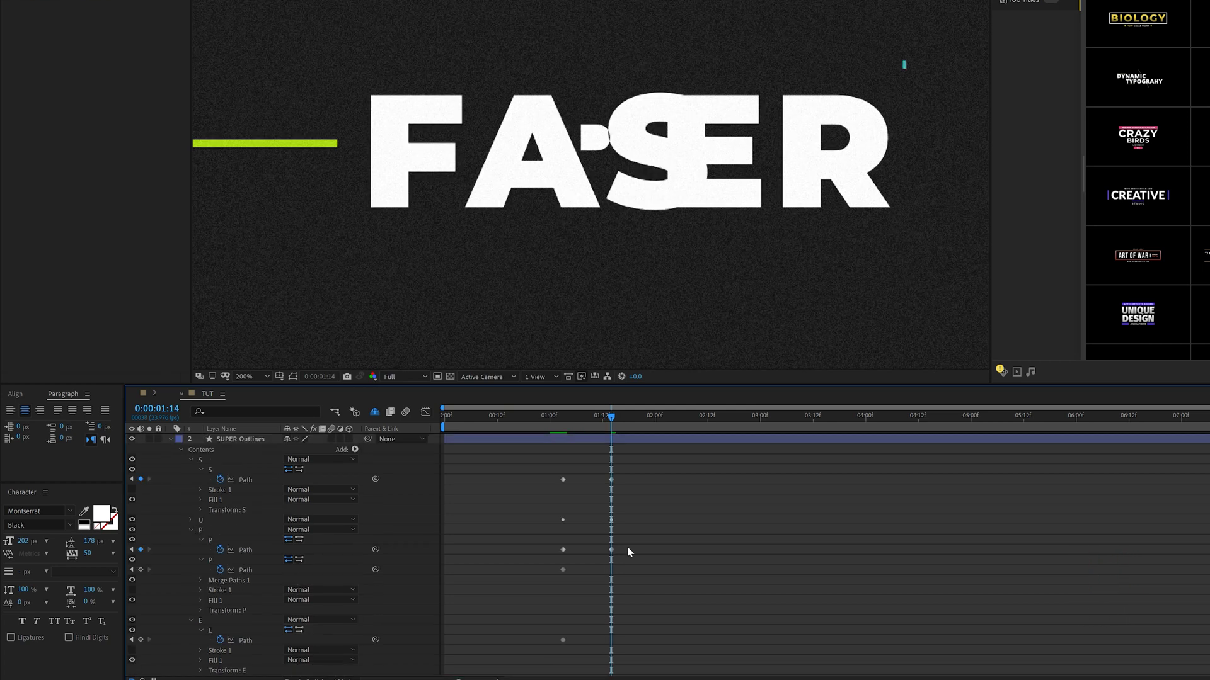
key("ctrl+v")
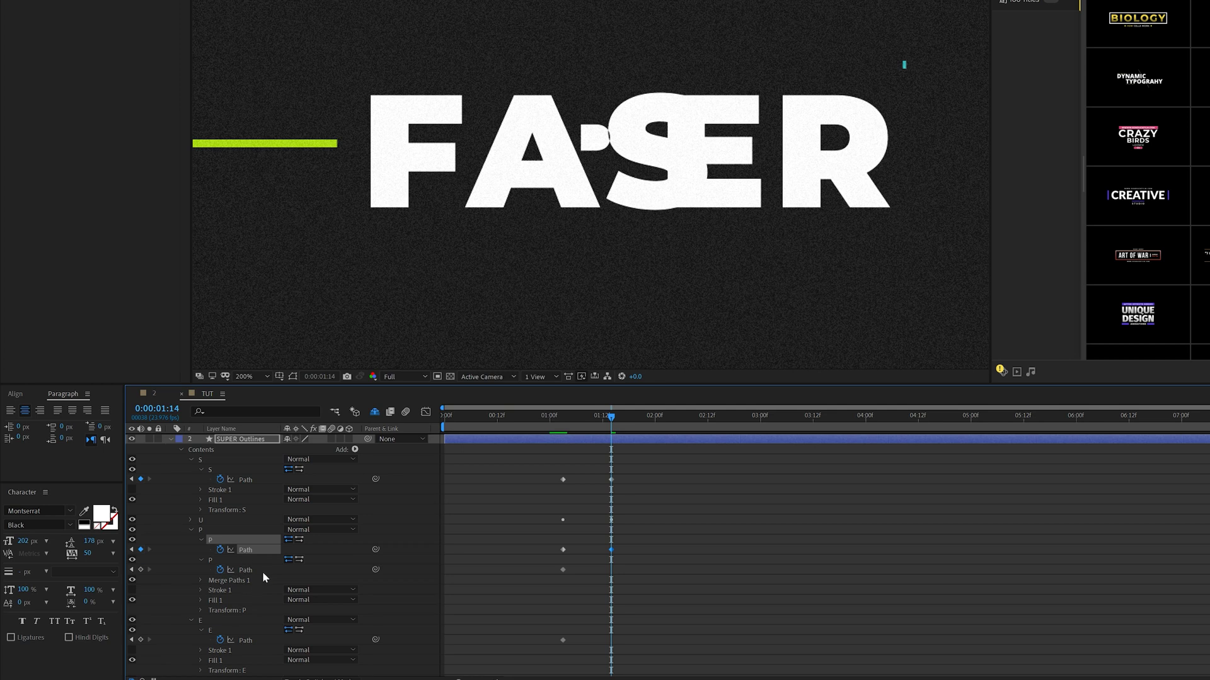
left_click(252, 570)
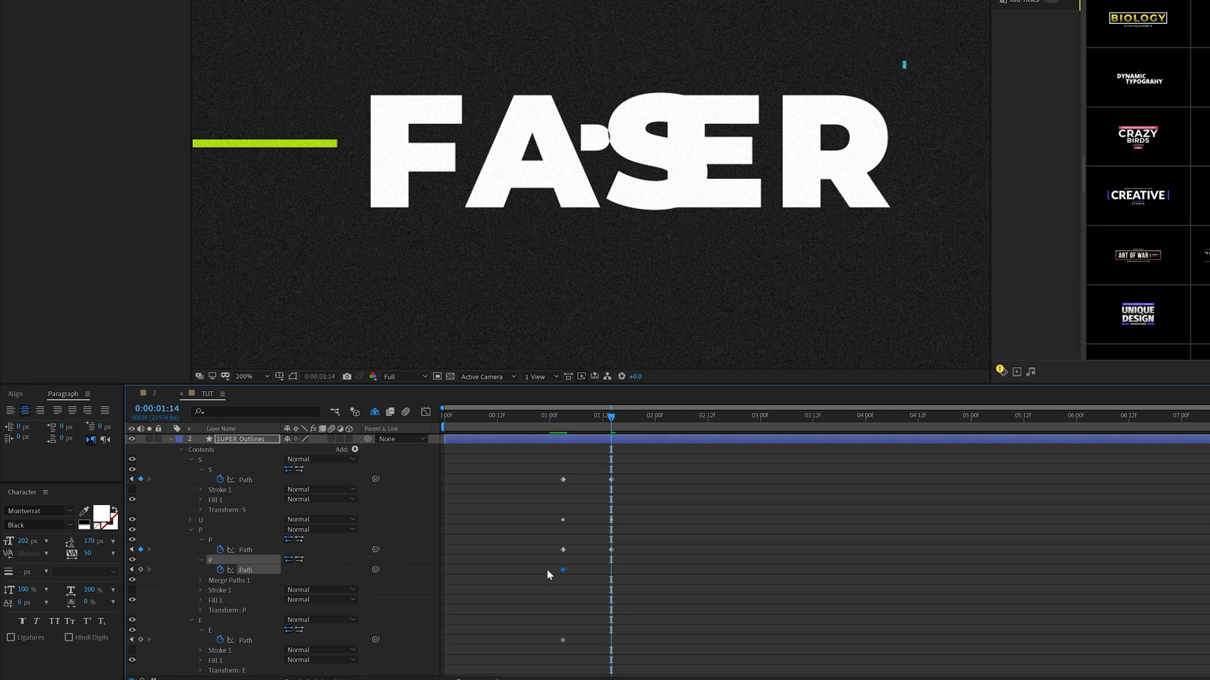
mouse_move(606, 419)
left_mouse_down()
mouse_move(557, 416)
mouse_move(612, 415)
left_mouse_up()
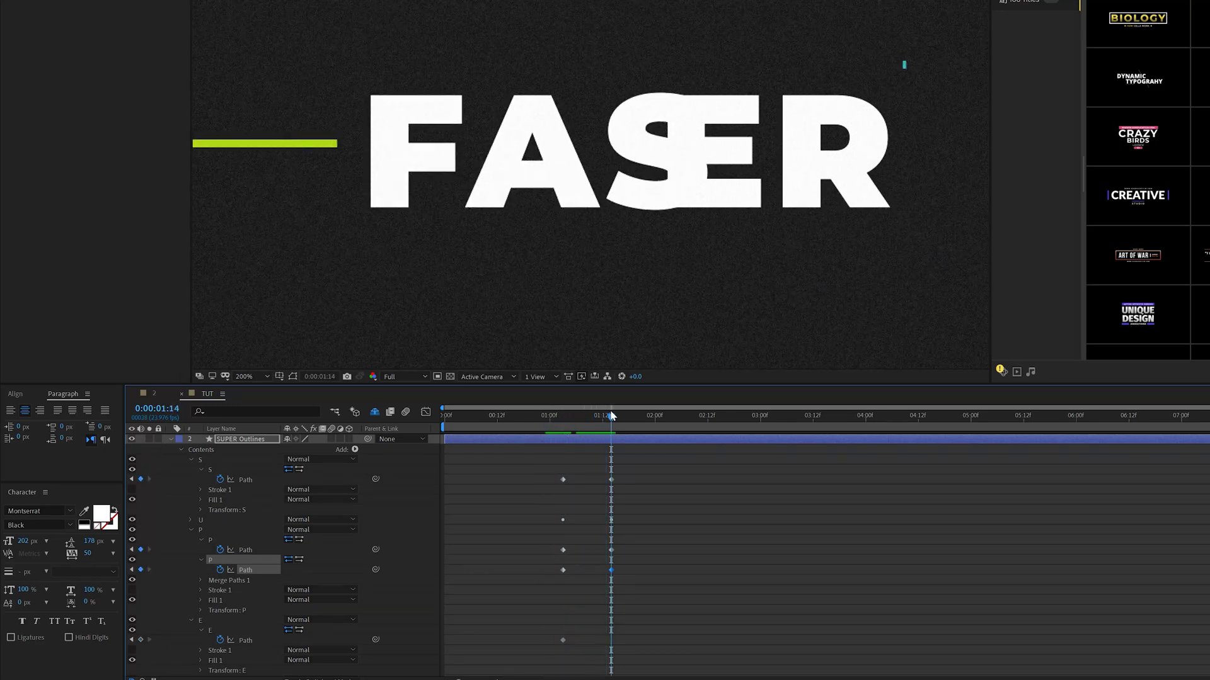
Paste FAST's T outline onto SUPER's E path and preview the morph at 1:09
scroll(494, 536, "up", 2)
scroll(346, 572, "down", 15)
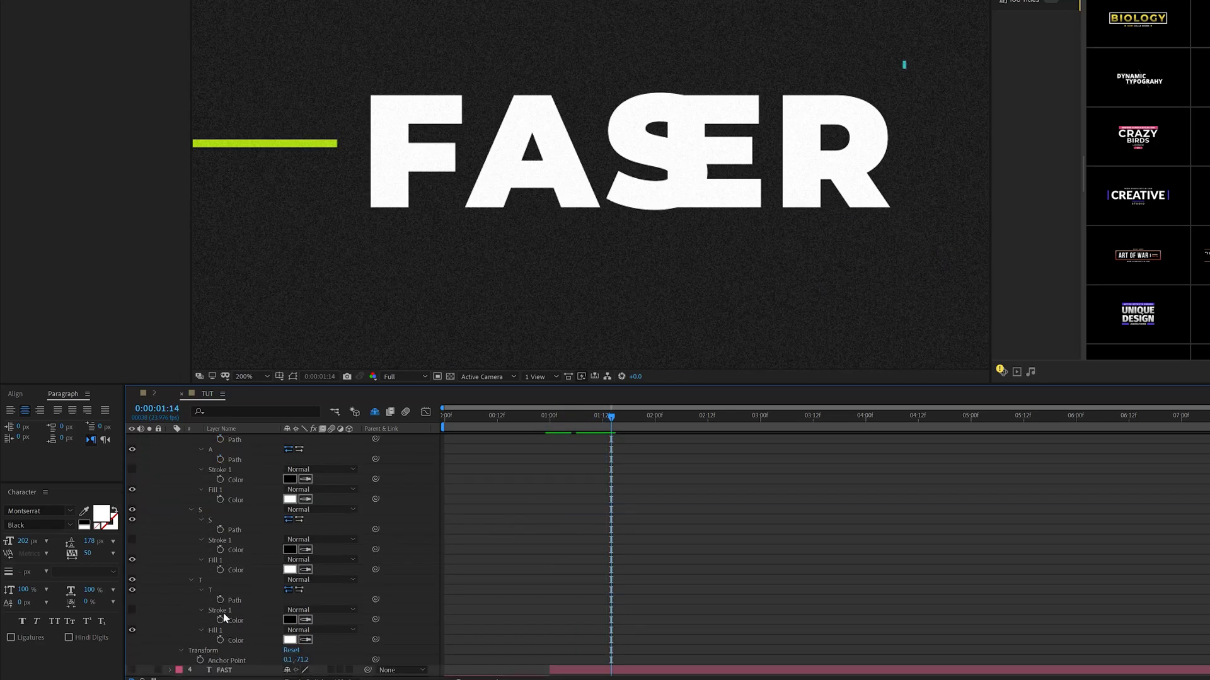
left_click(233, 600)
scroll(361, 566, "up", 10)
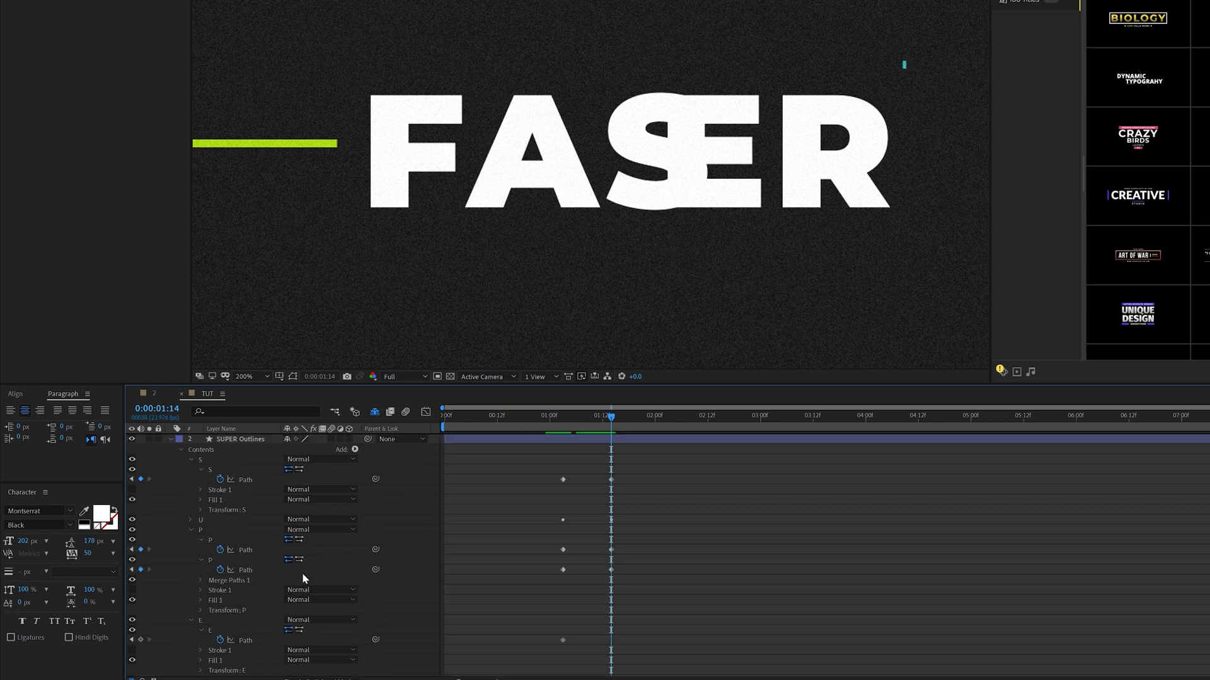
left_click(246, 640)
key("ctrl+v")
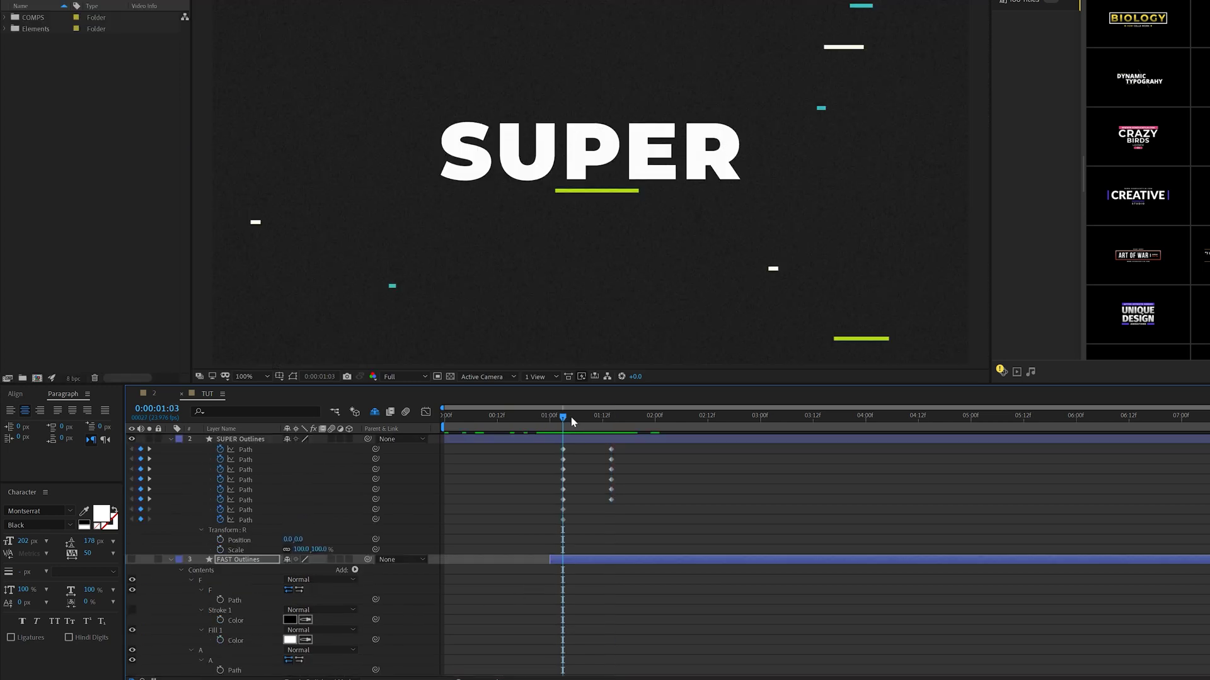
left_click_drag(571, 417, 612, 417)
Paste a shape onto the remaining R paths to remove the leftover dot
left_click(252, 588)
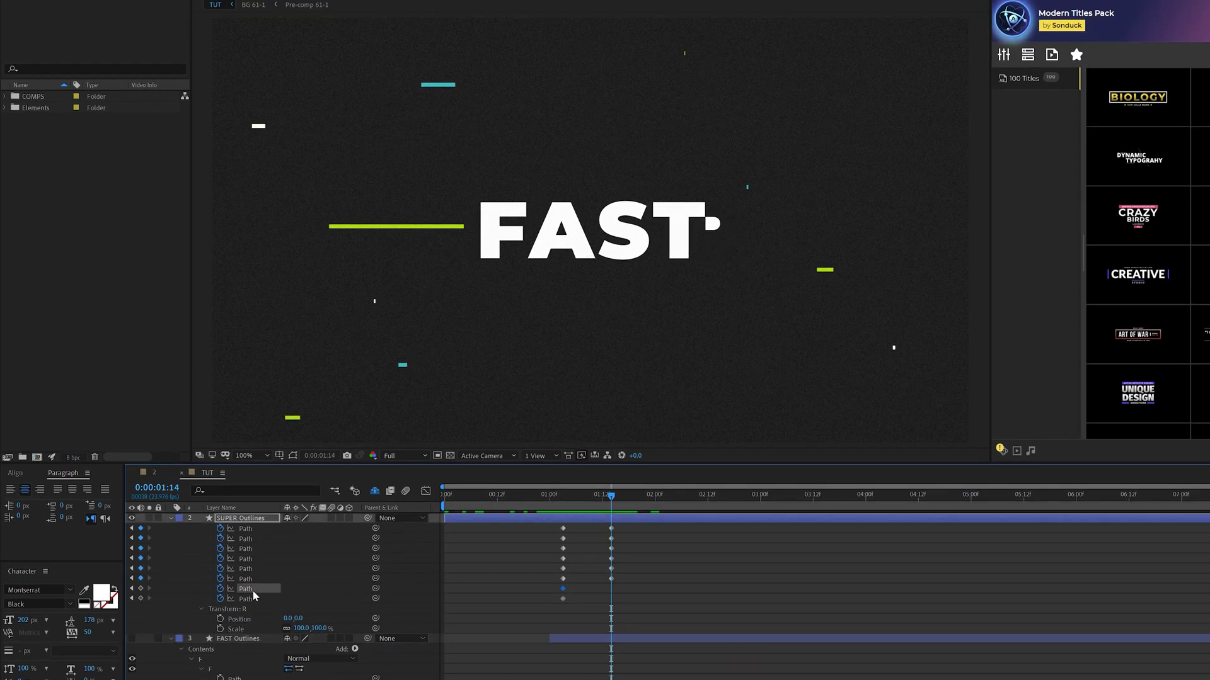
left_click(249, 597)
key("ctrl+v")
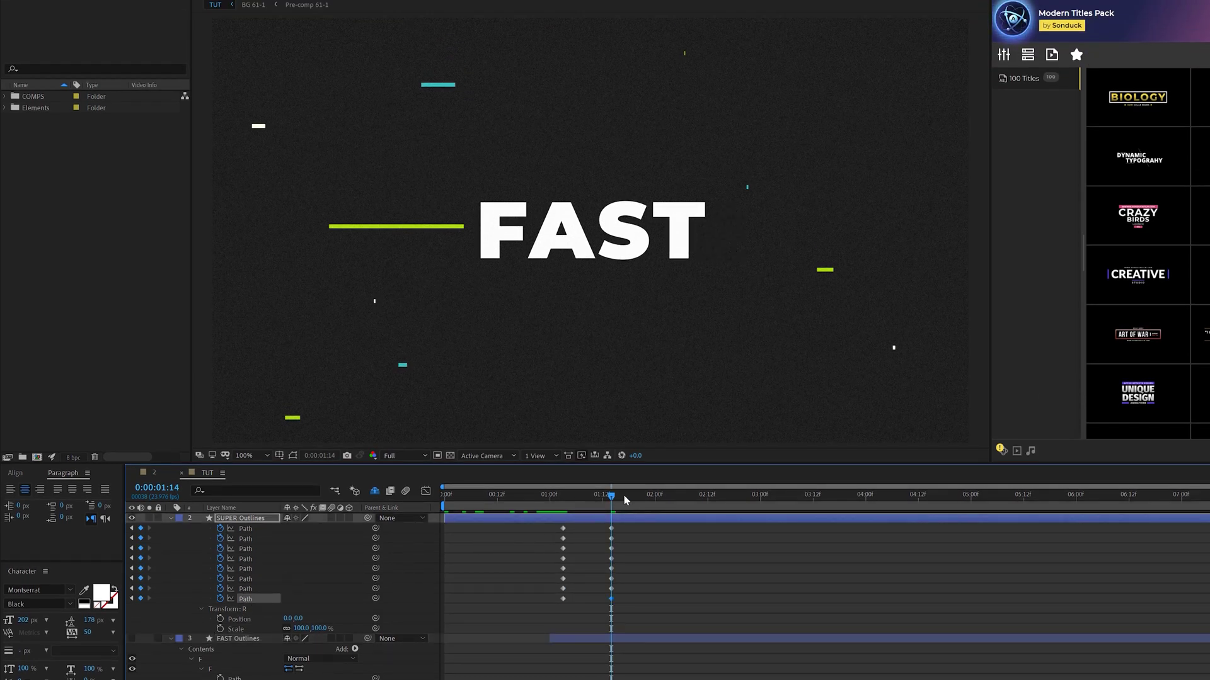
left_click_drag(624, 495, 673, 512)
Select all 16 Path keyframes and pull their Graph Editor eases inward into a sharp speed spike
left_click(756, 565)
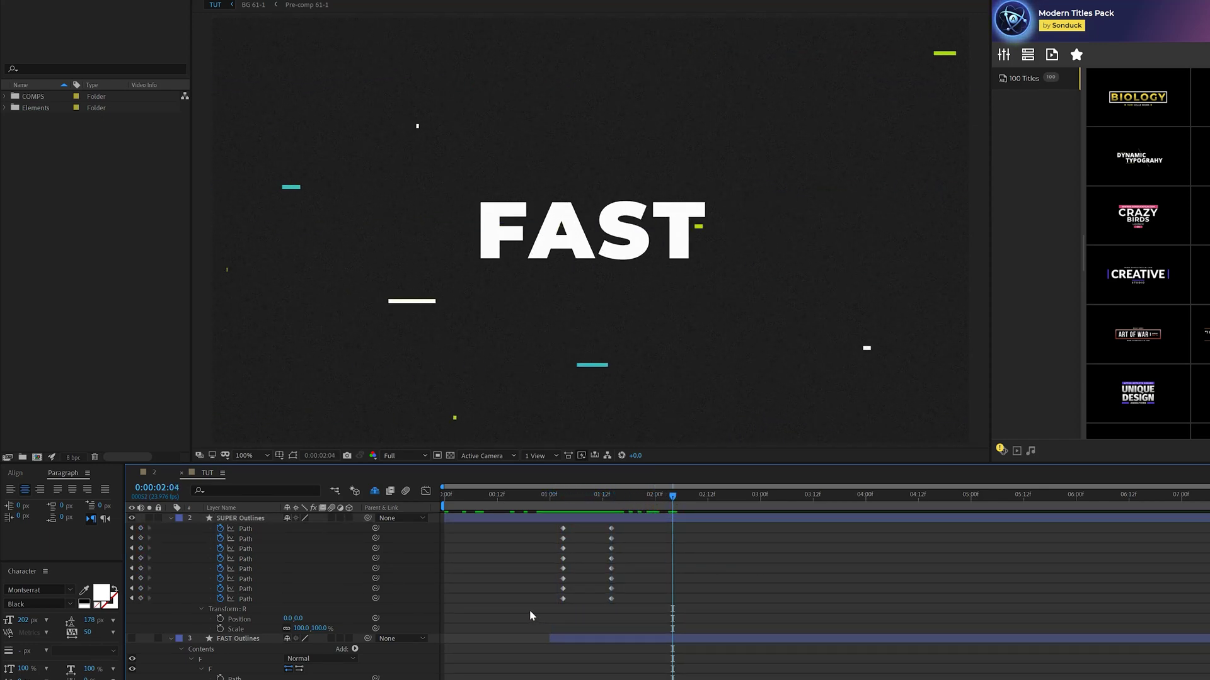
left_click_drag(529, 610, 645, 526)
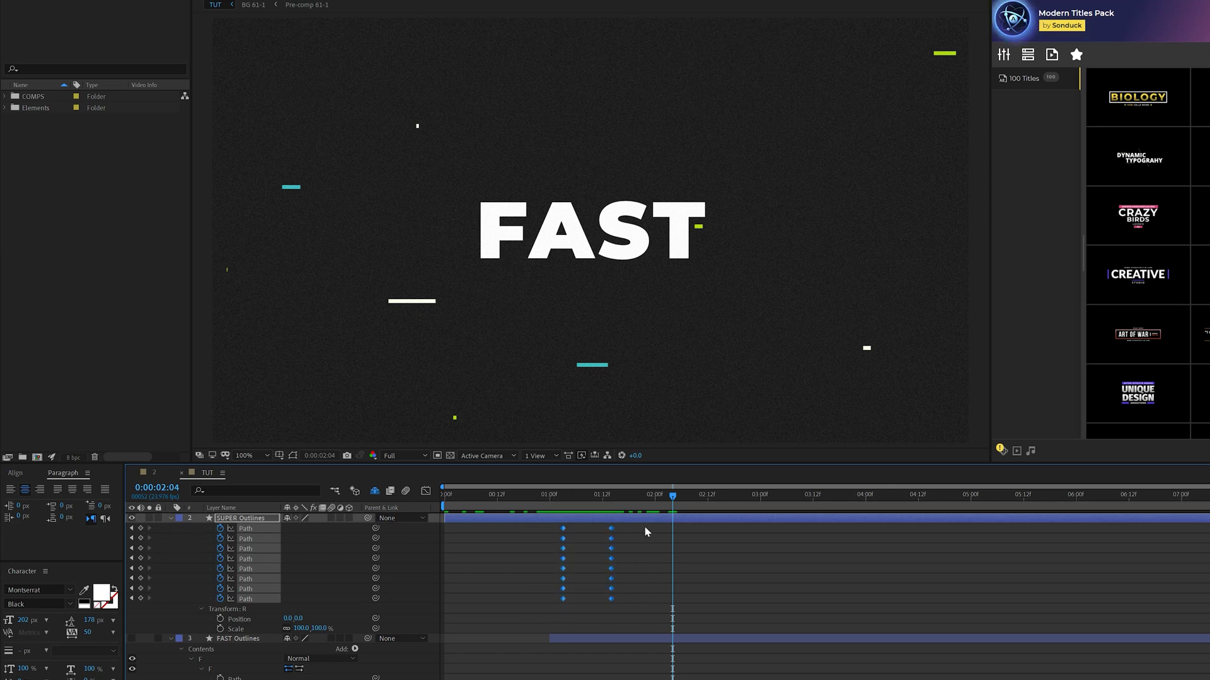
left_click_drag(529, 608, 639, 511)
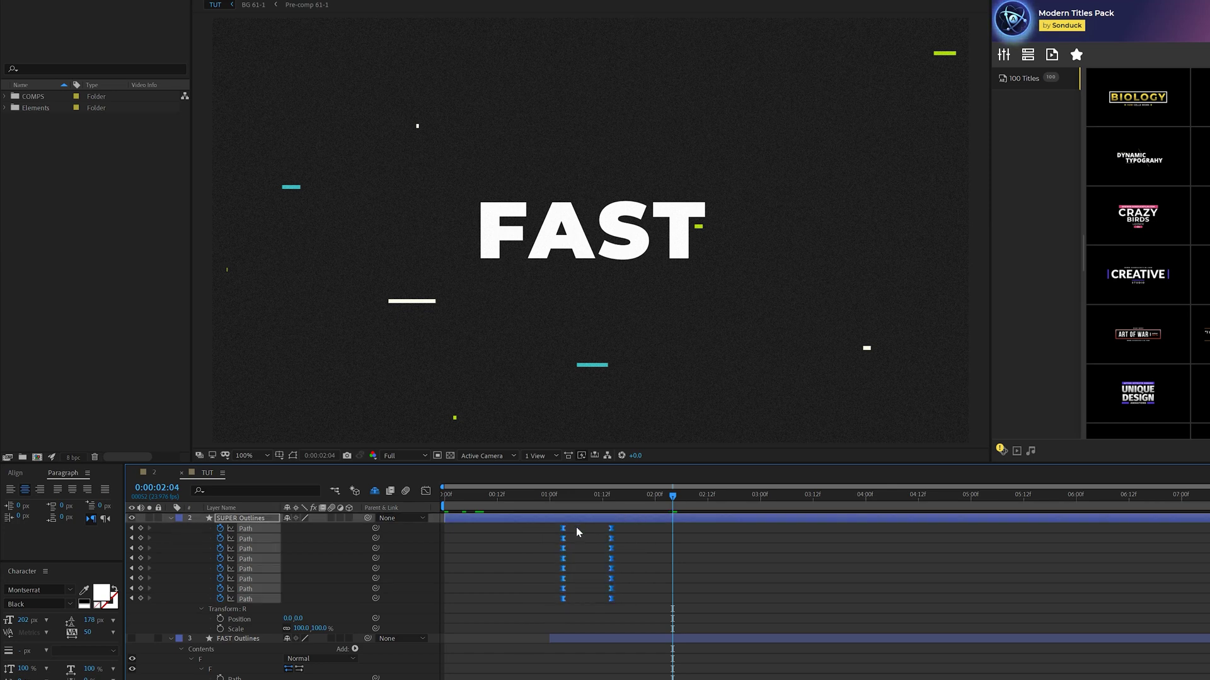
left_click(426, 491)
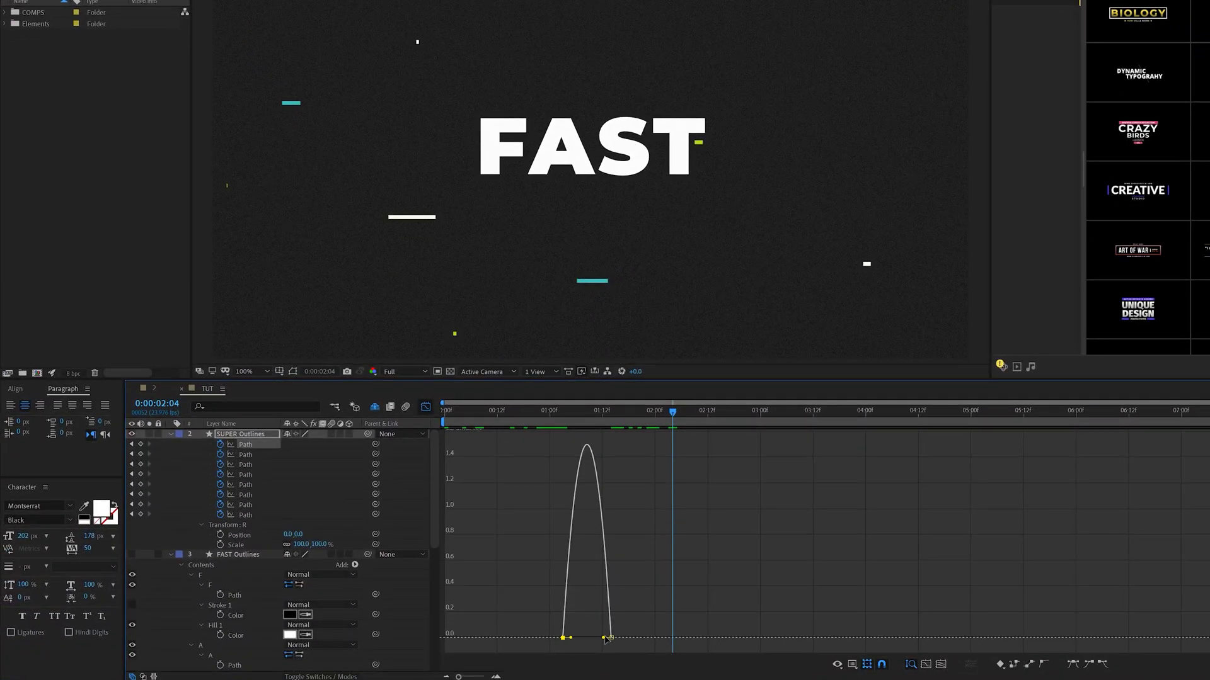
mouse_move(605, 639)
left_mouse_down()
mouse_move(575, 642)
mouse_move(586, 638)
left_mouse_up()
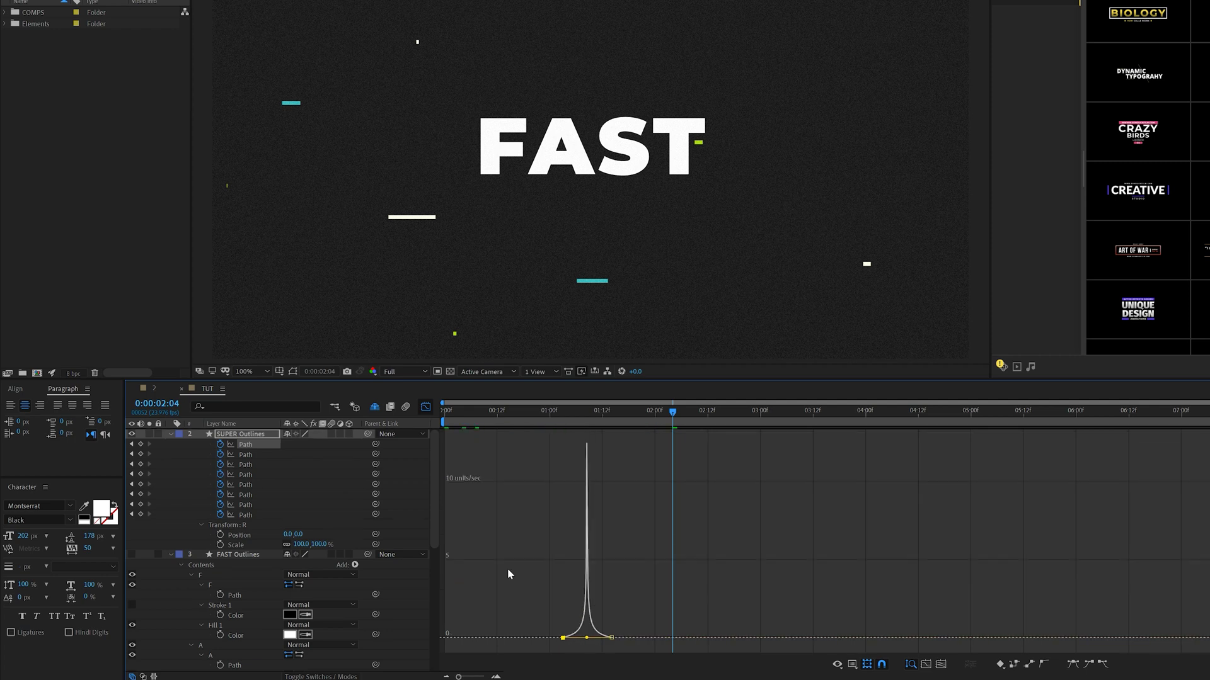
left_click(263, 456)
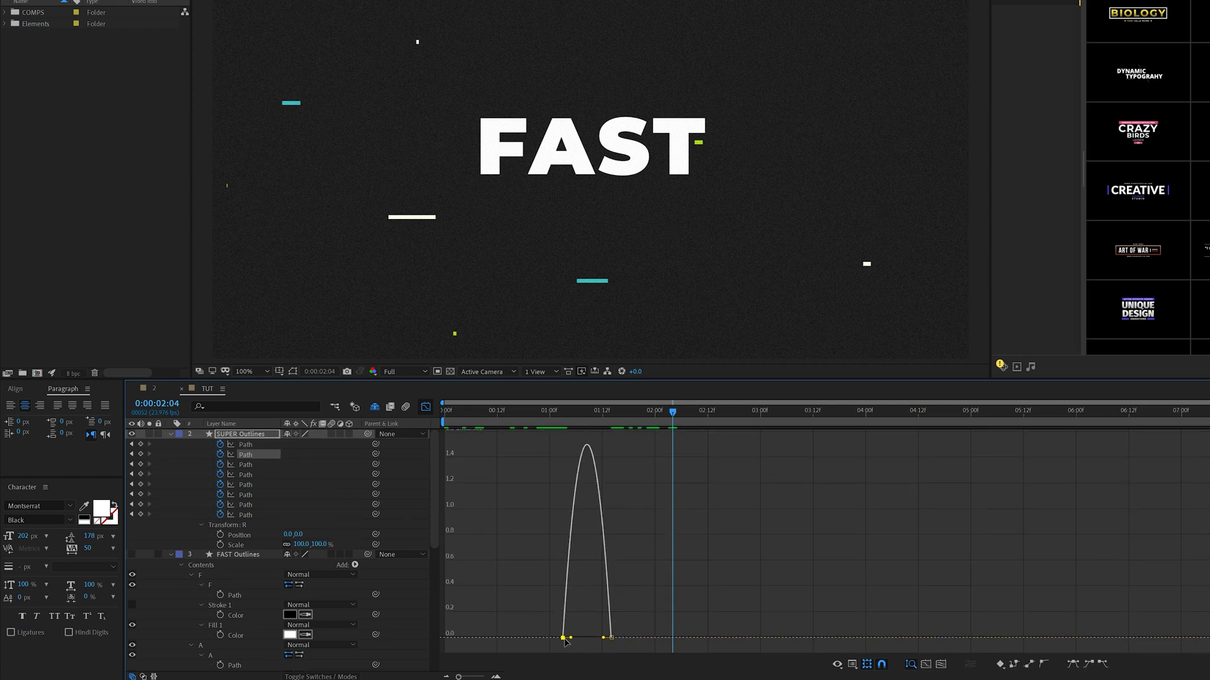
mouse_move(570, 638)
left_mouse_down()
mouse_move(605, 640)
mouse_move(586, 638)
left_mouse_up()
left_click(252, 465)
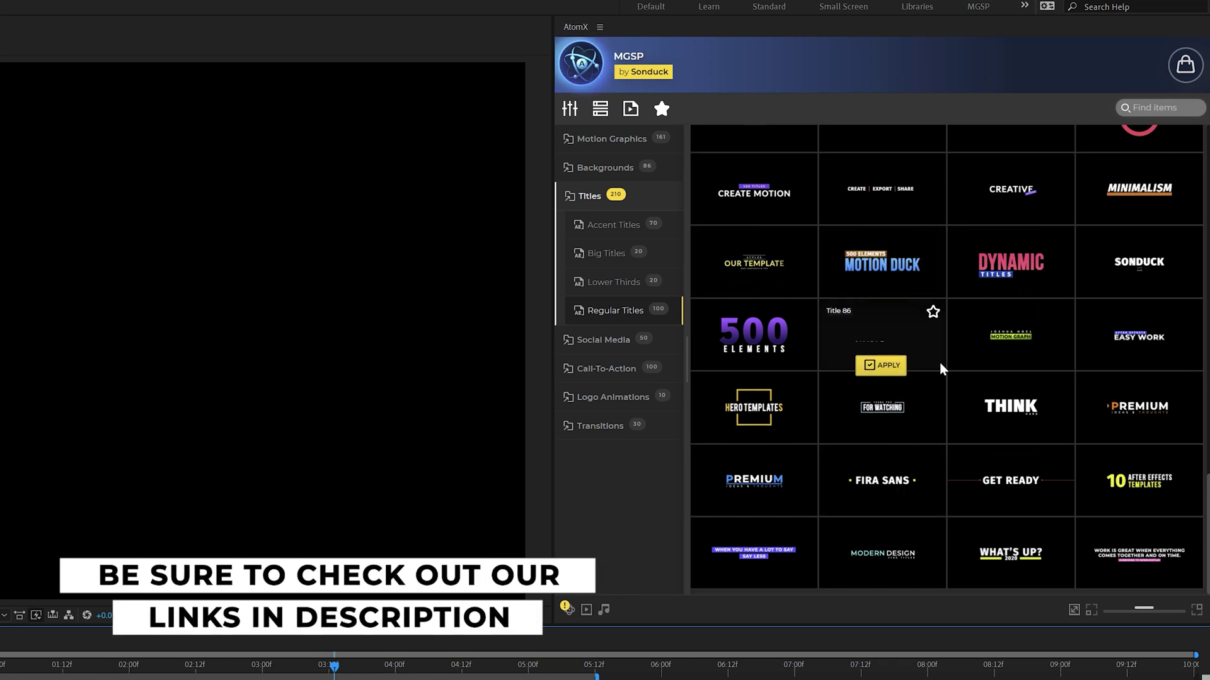
Apply the Title 88 template from AtomX's Regular Titles collection
scroll(919, 385, "up", 5)
scroll(920, 384, "down", 5)
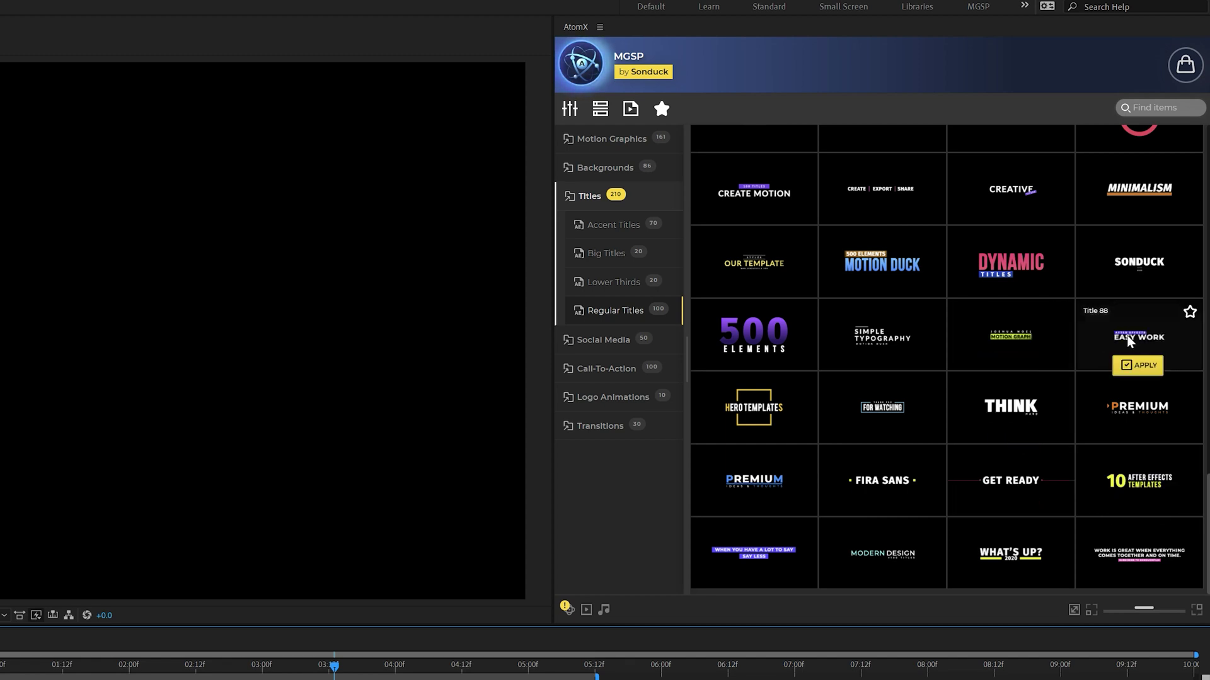
scroll(1001, 372, "up", 3)
scroll(889, 334, "down", 3)
left_click(1139, 366)
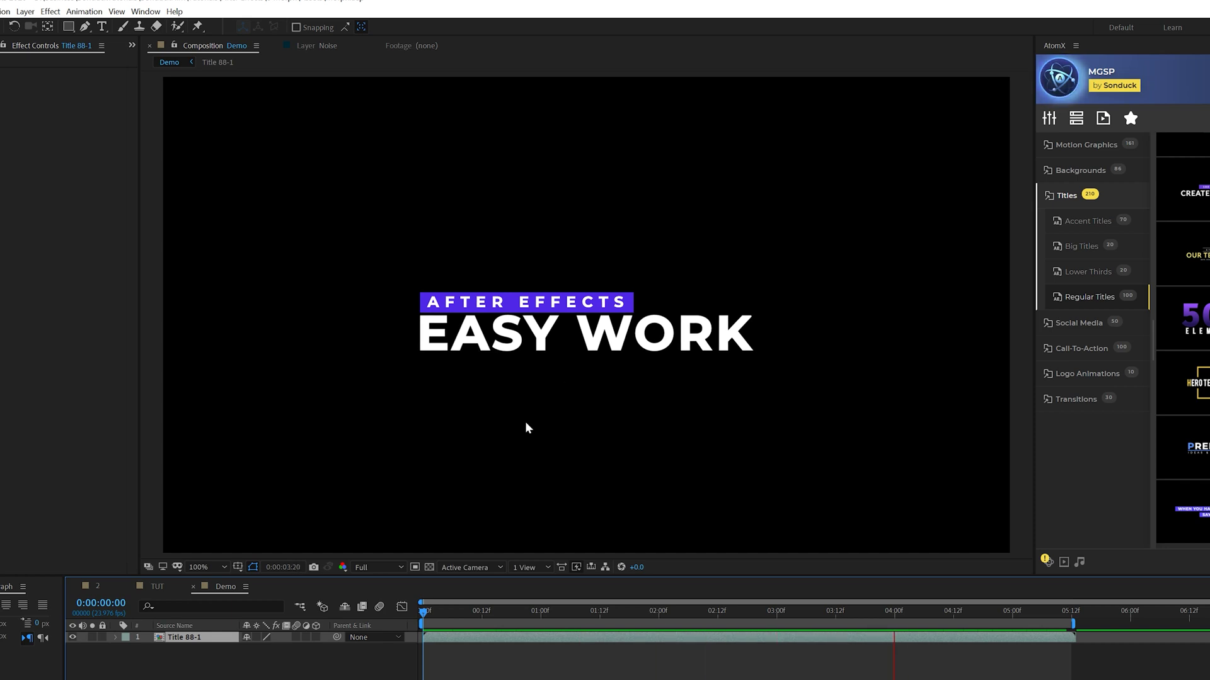
Open the Title 88-1 precomp and select its After Effects text layer for editing
double_click(184, 637)
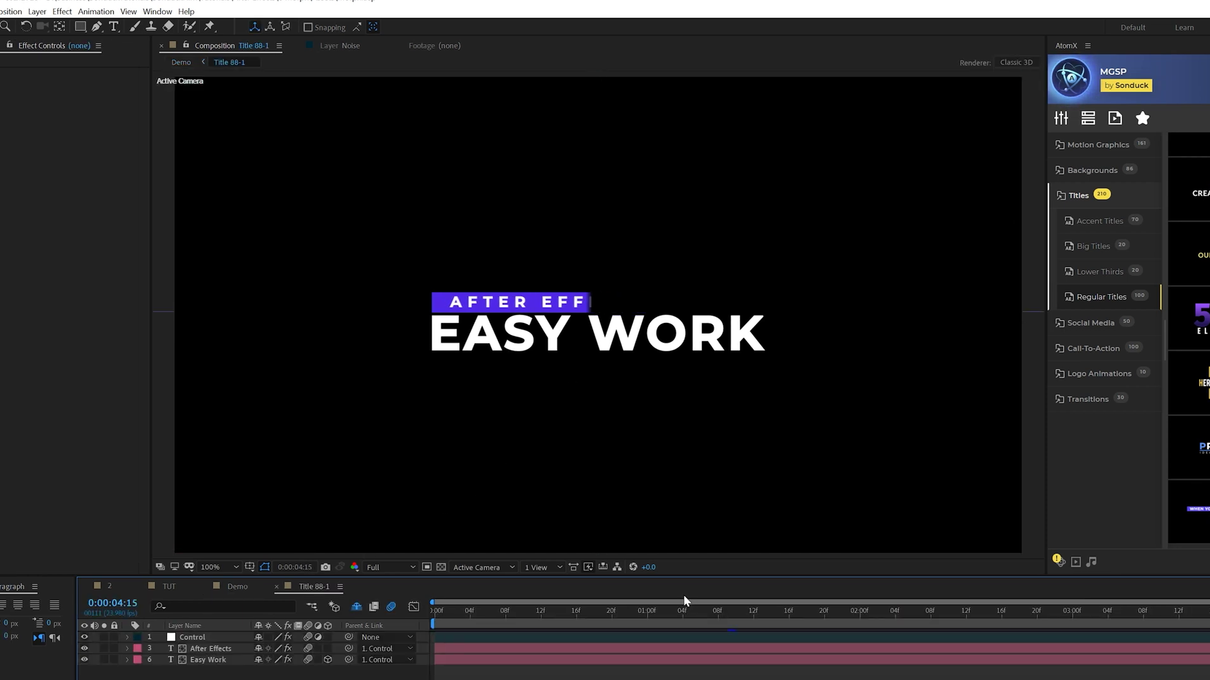
left_click(173, 29)
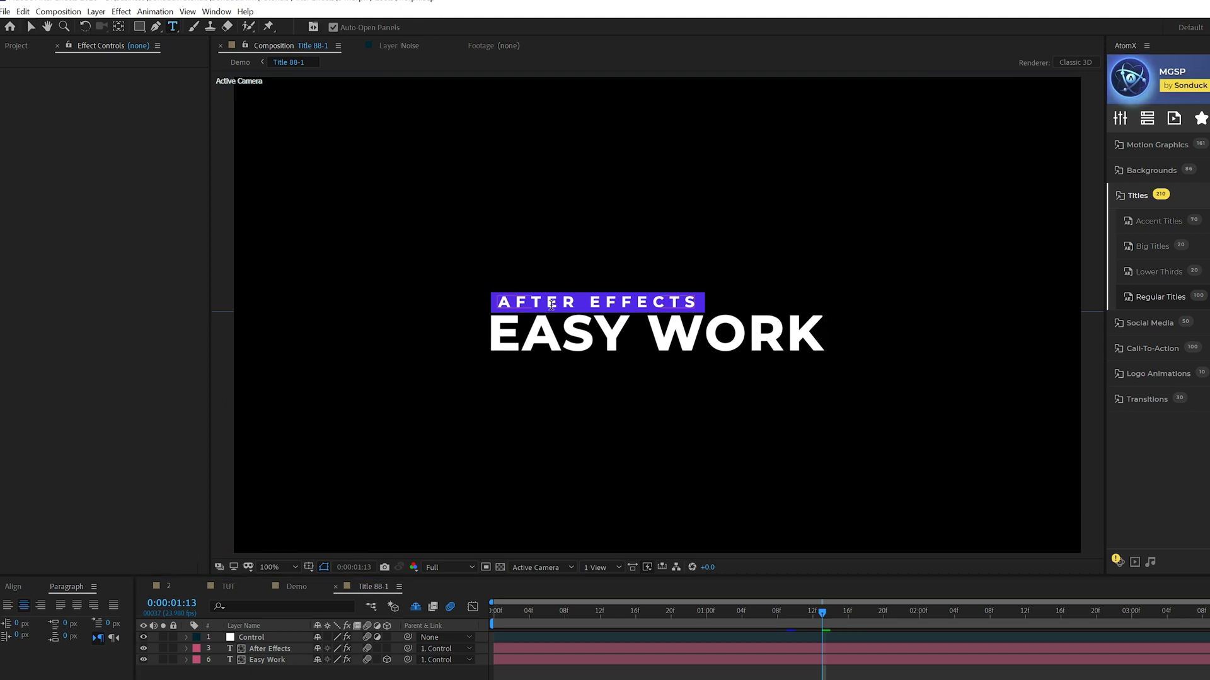
left_click(552, 305)
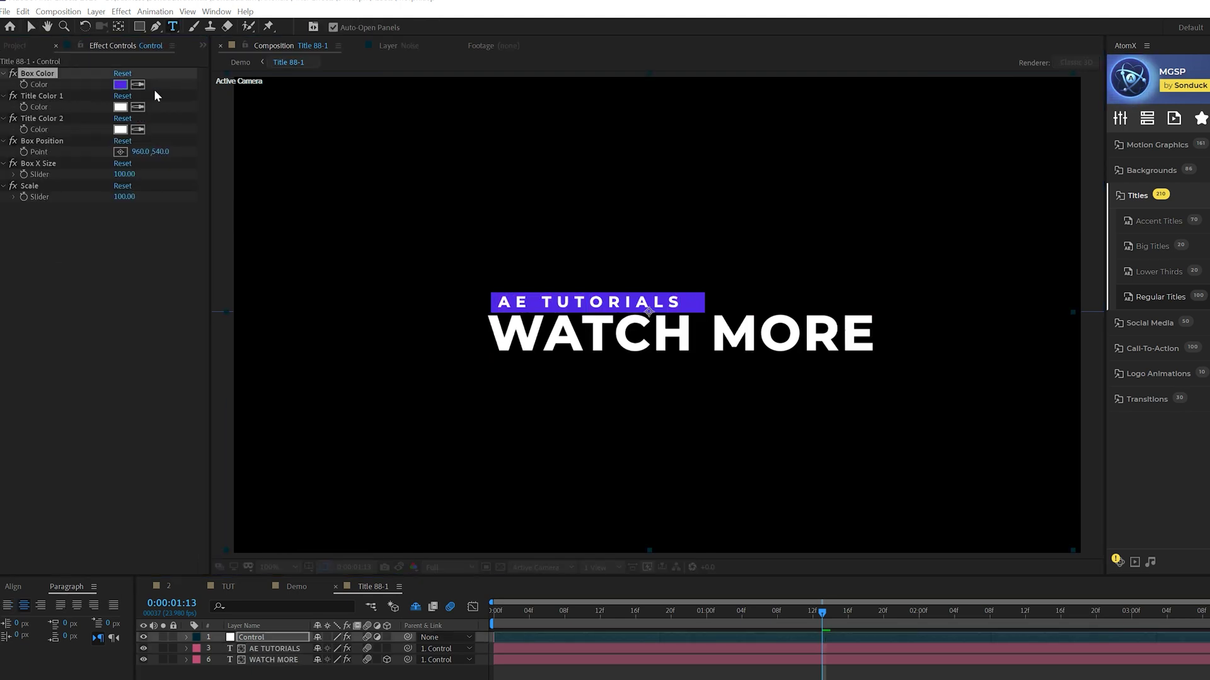
Set Box Color to E64728 and narrow Box X Size from 104 to 88
left_click(119, 84)
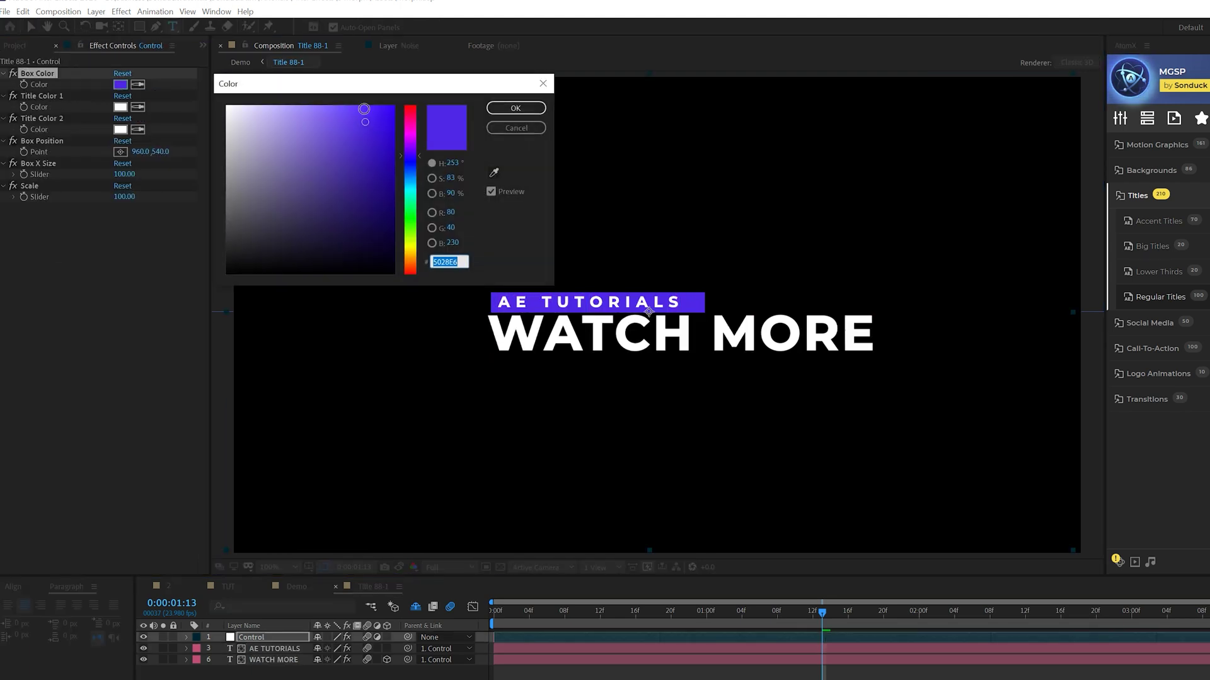
type("E64728")
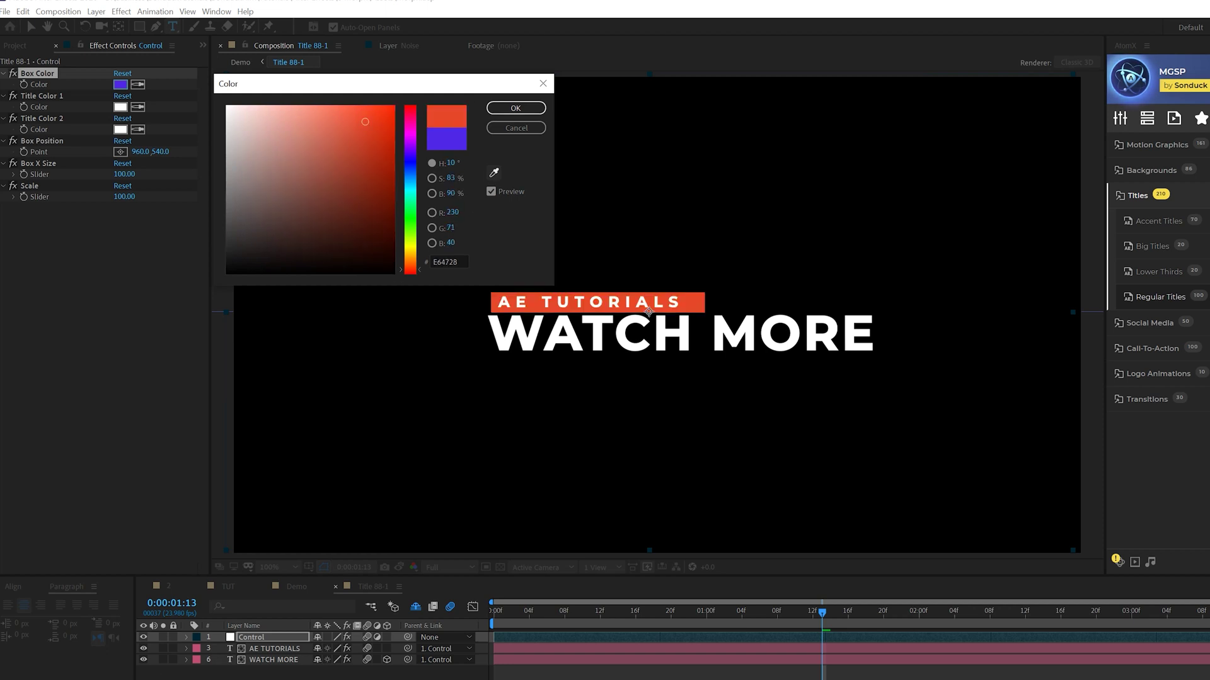
left_click(515, 109)
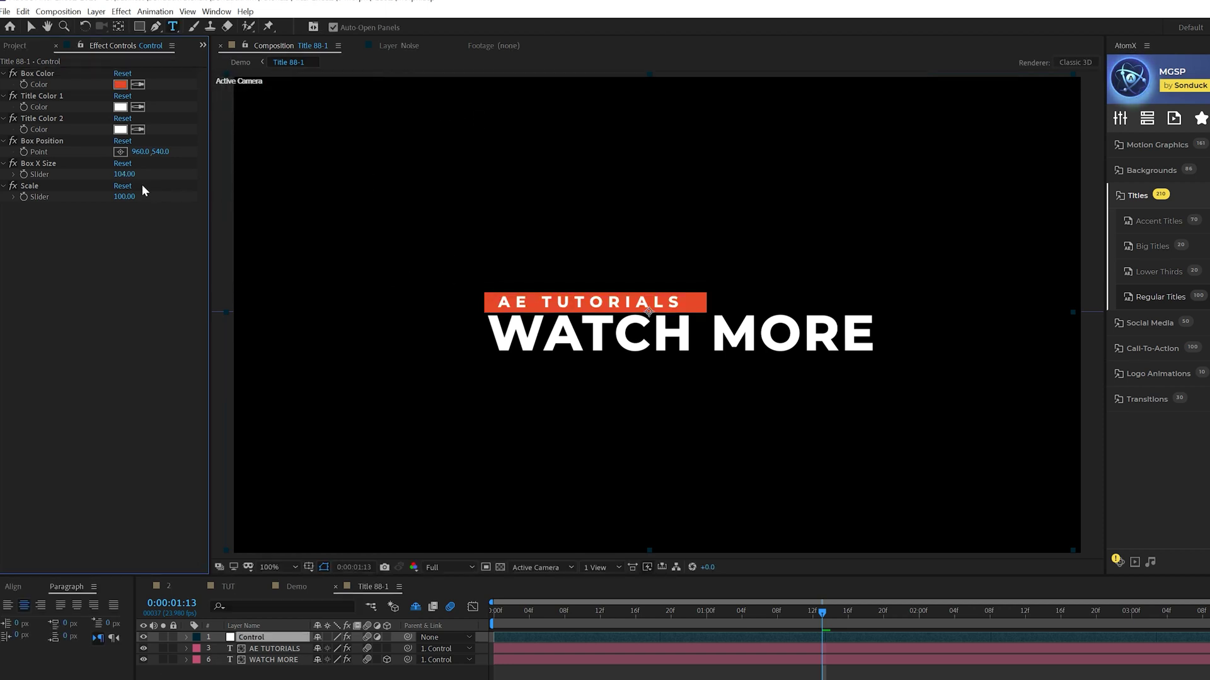
key("v")
left_click_drag(124, 174, 112, 175)
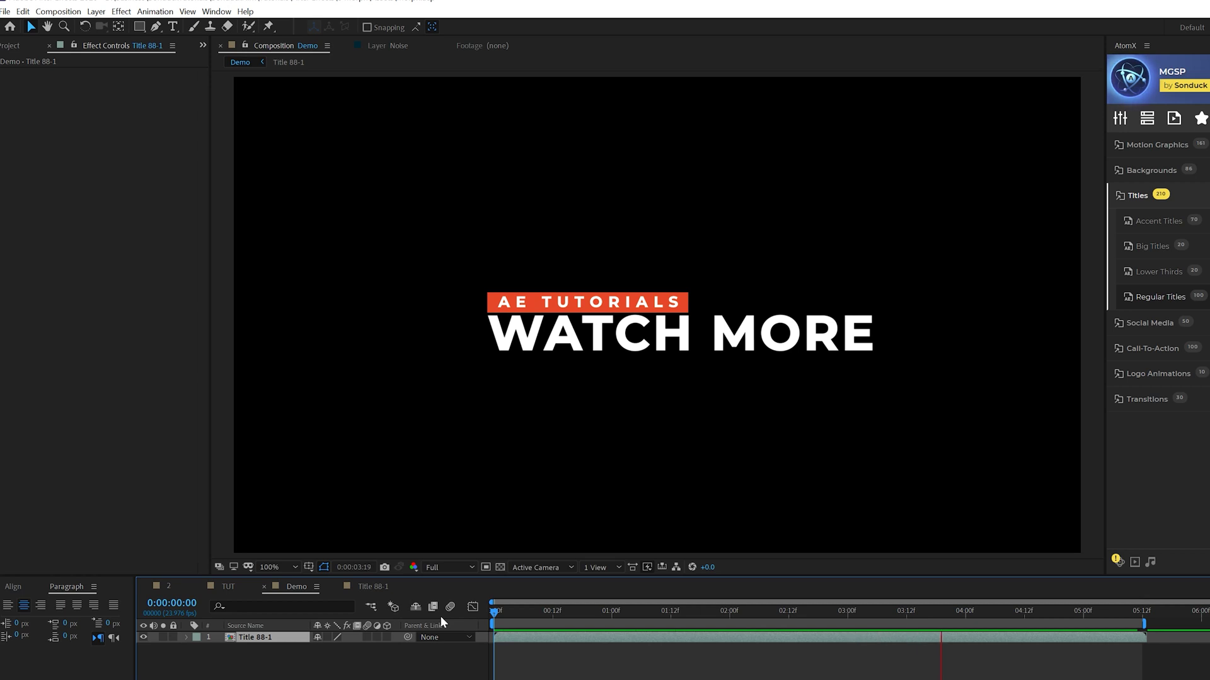
Apply AtomX's Motion Graphics > Clusters > Cluster 47 burst around the WATCH MORE title
left_click(788, 610)
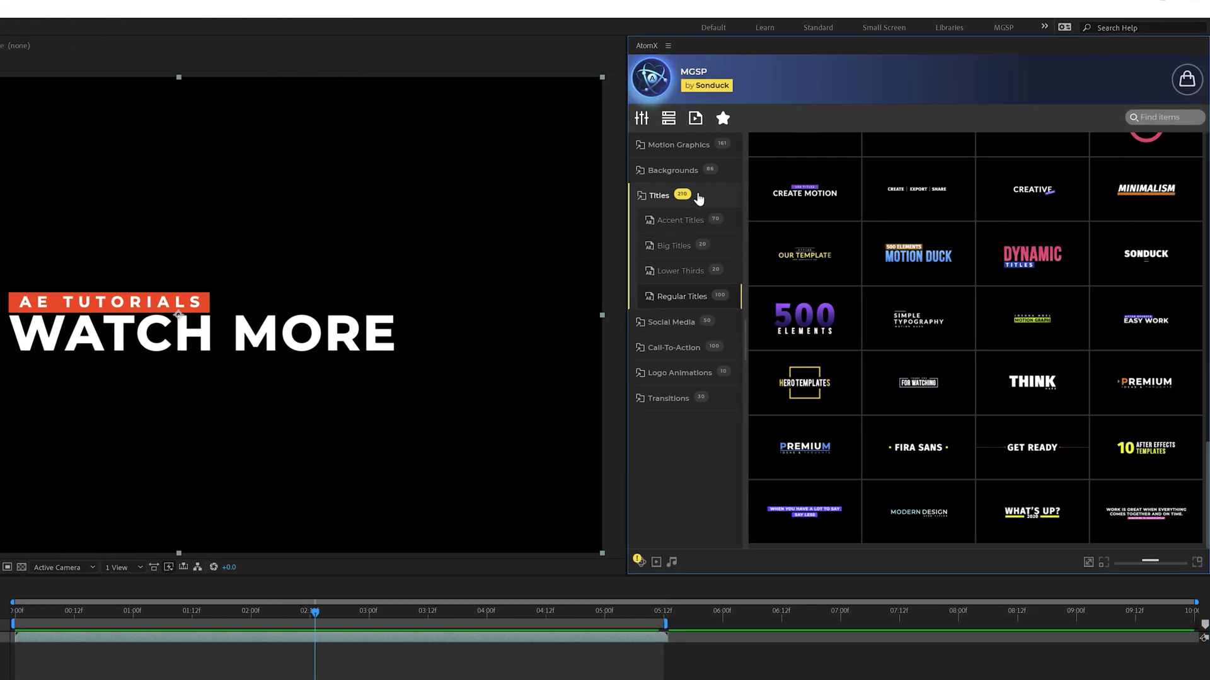
left_click(693, 196)
left_click(665, 144)
mouse_move(783, 218)
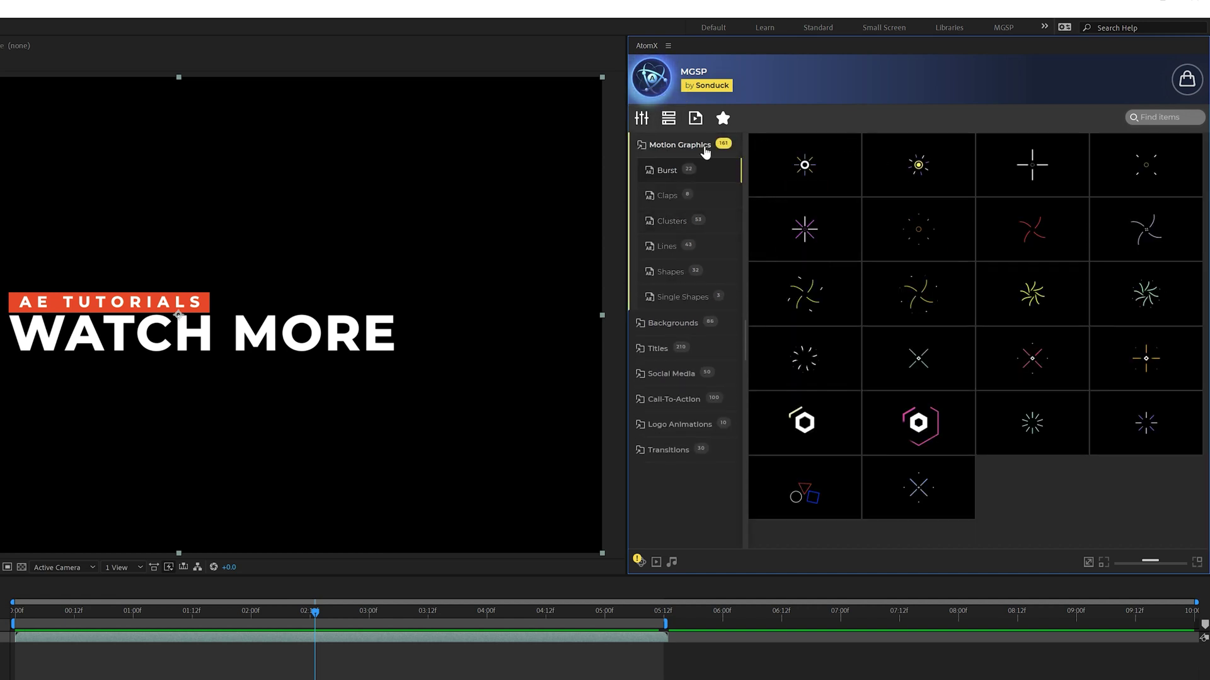
left_click(670, 221)
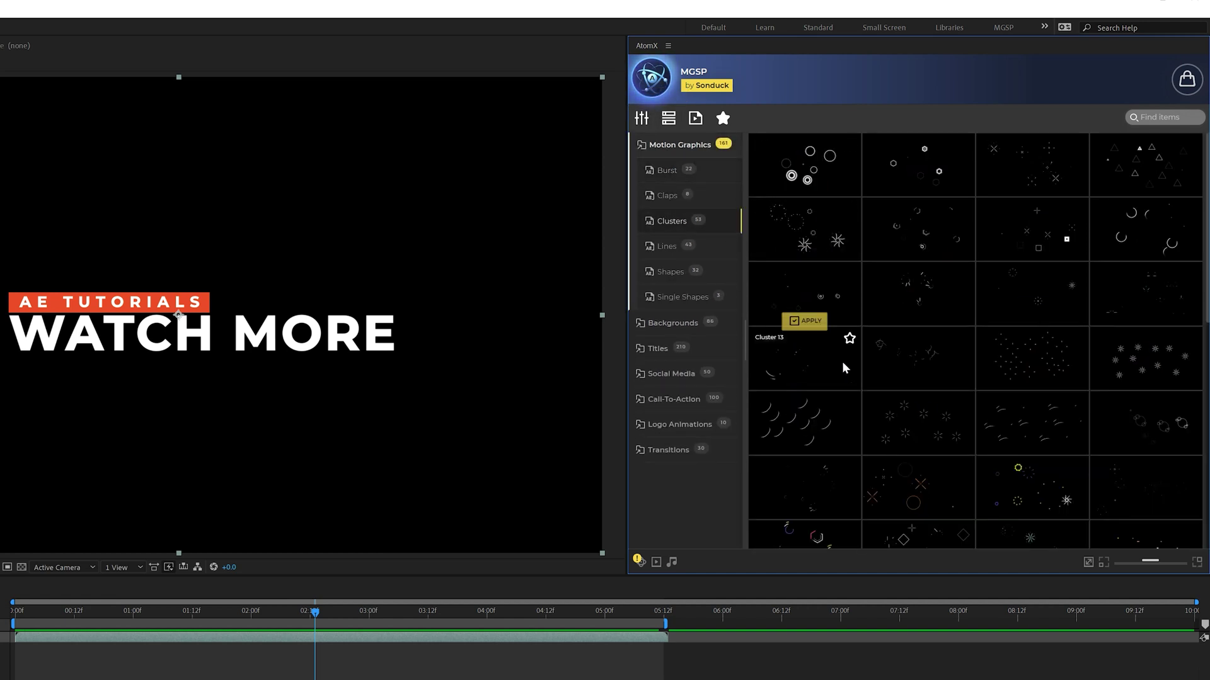
scroll(869, 378, "down", 6)
mouse_move(930, 466)
mouse_move(1022, 387)
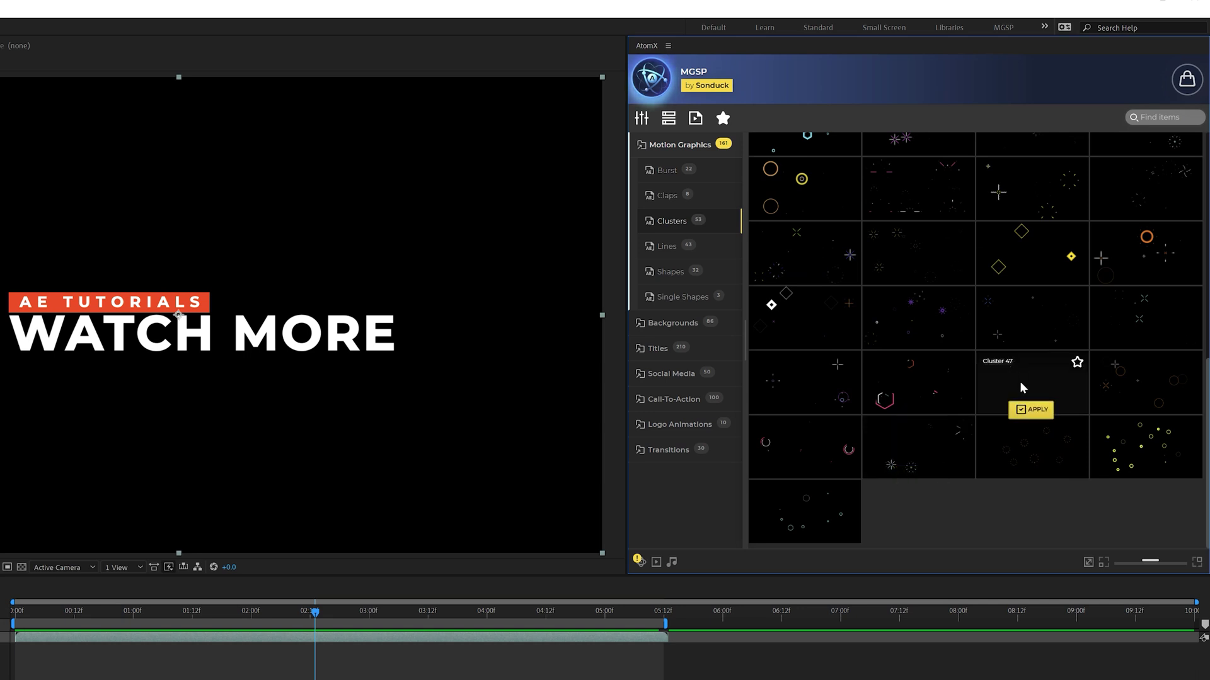
left_click(1031, 410)
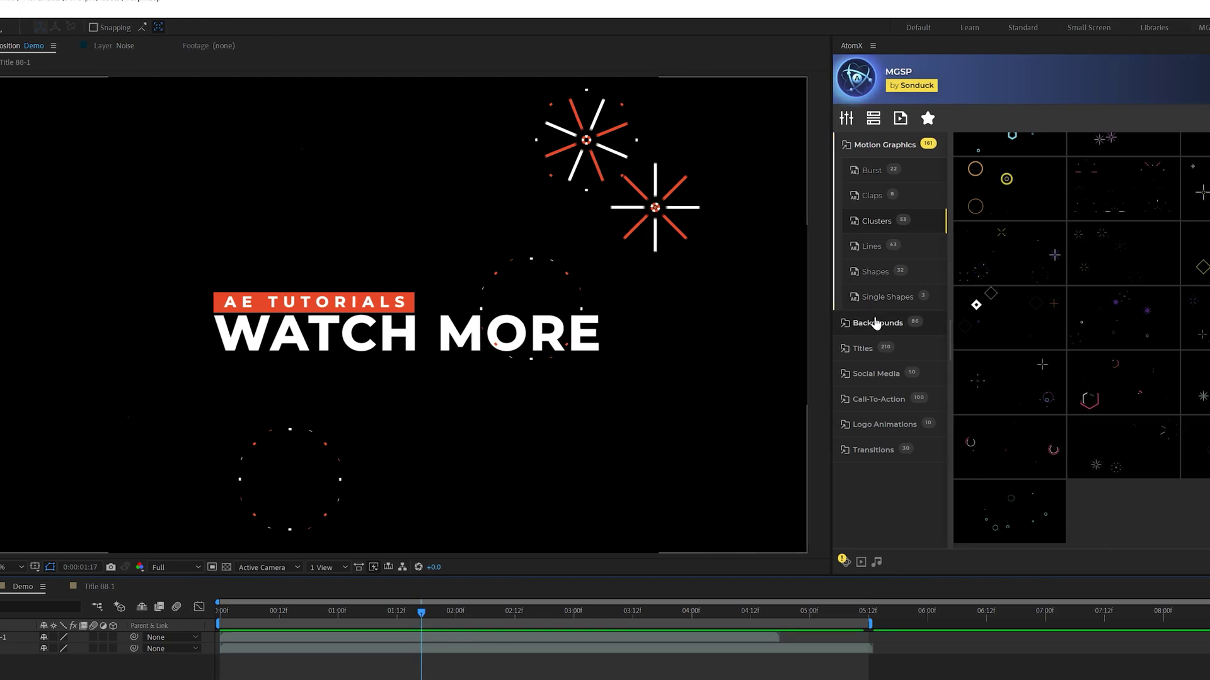
left_click(675, 324)
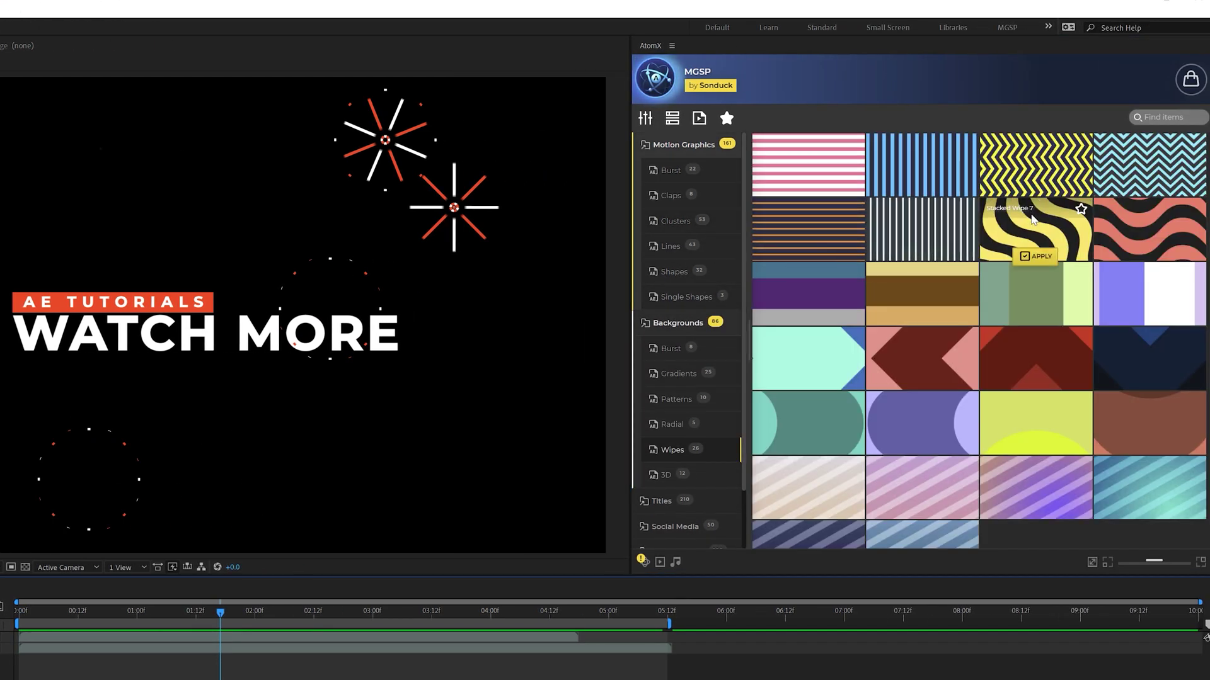
Apply the Stacked Wipe 7 background from AtomX Backgrounds > Wipes
left_click(1032, 257)
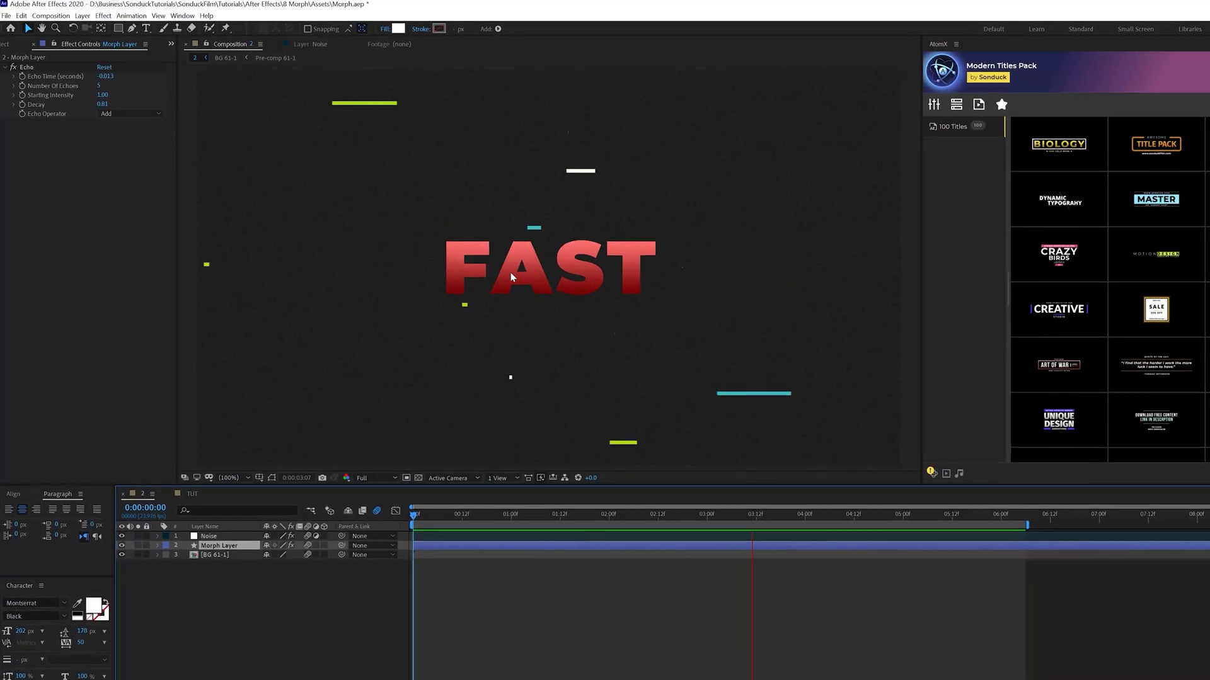
Switch to the TUT composition and preview the SUPER-to-FAST morph from 0:00:00:20
left_click(192, 494)
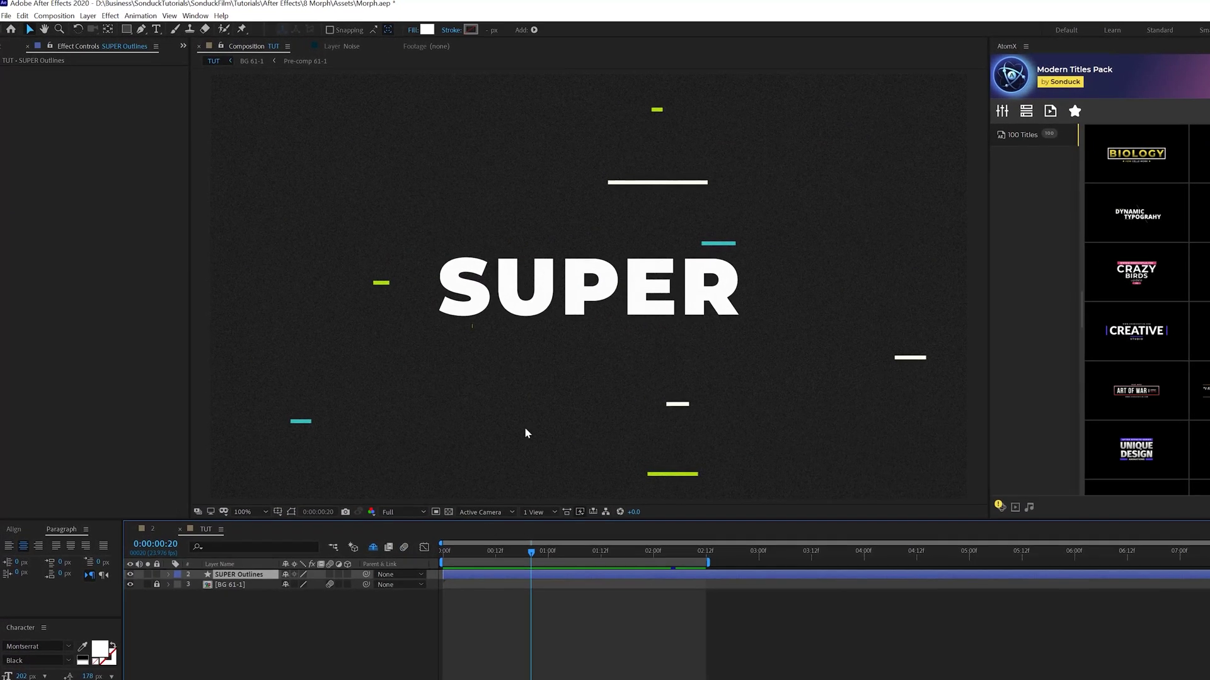
left_click_drag(531, 554, 580, 561)
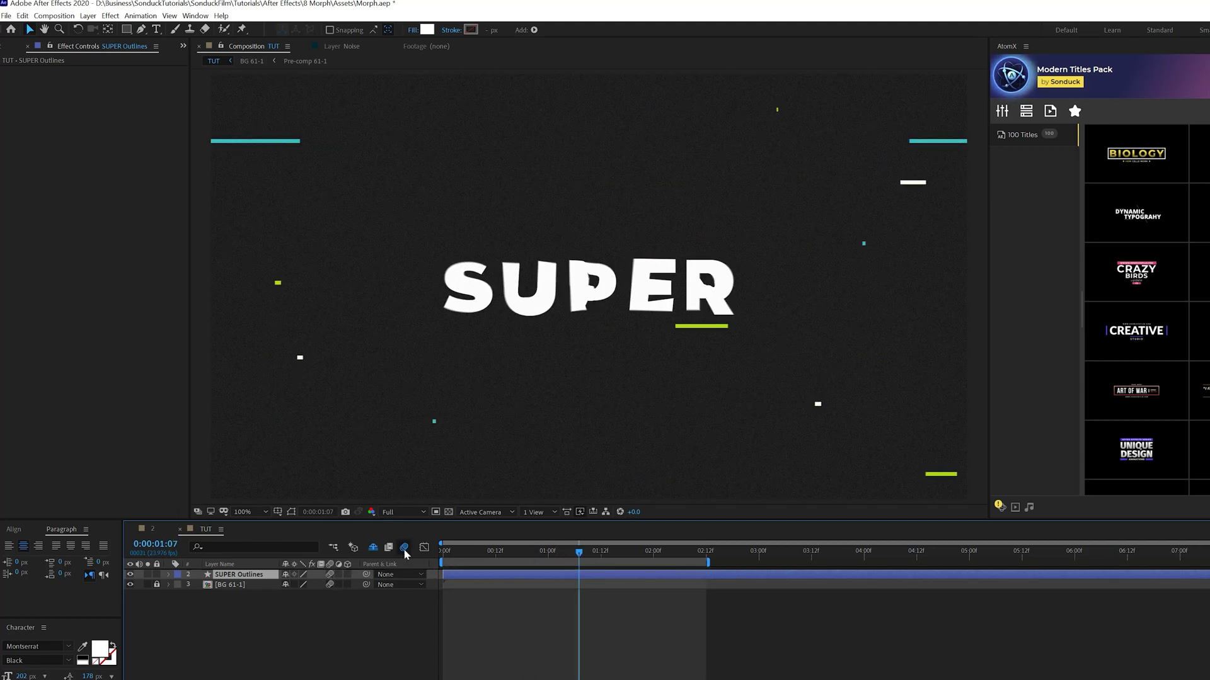
left_click(532, 555)
key("space")
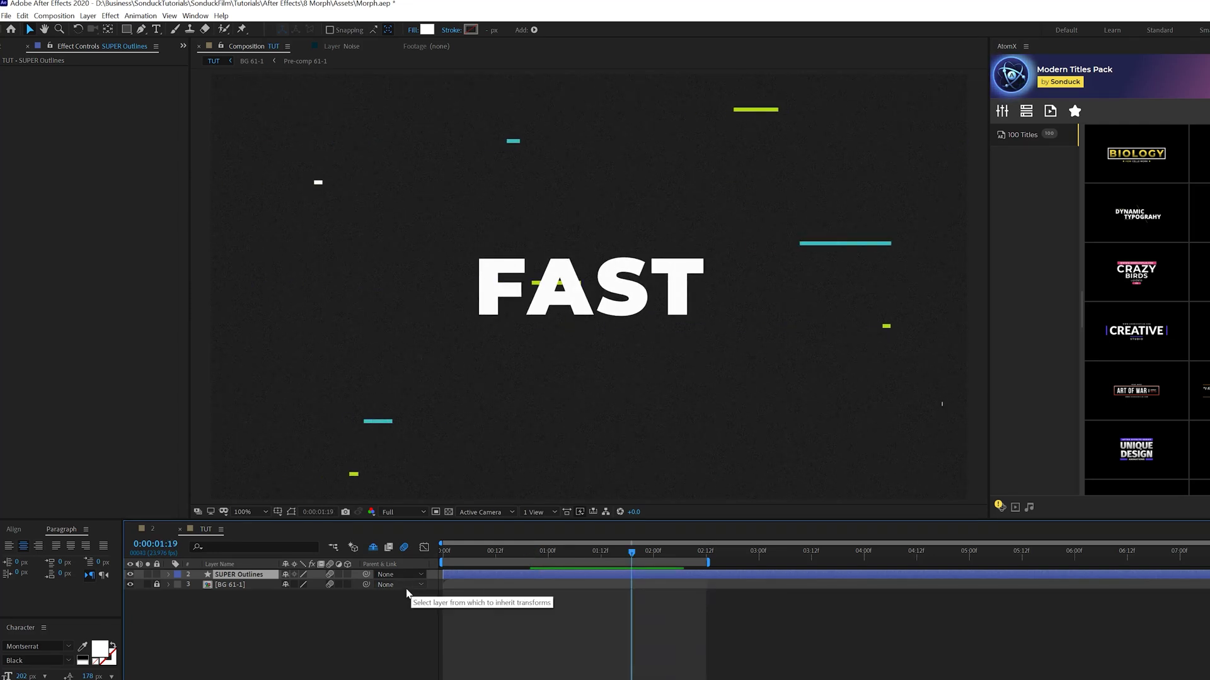
Add Echo to SUPER Outlines with Echo Time about -0.042, 5 echoes and lowered Decay
left_click(115, 16)
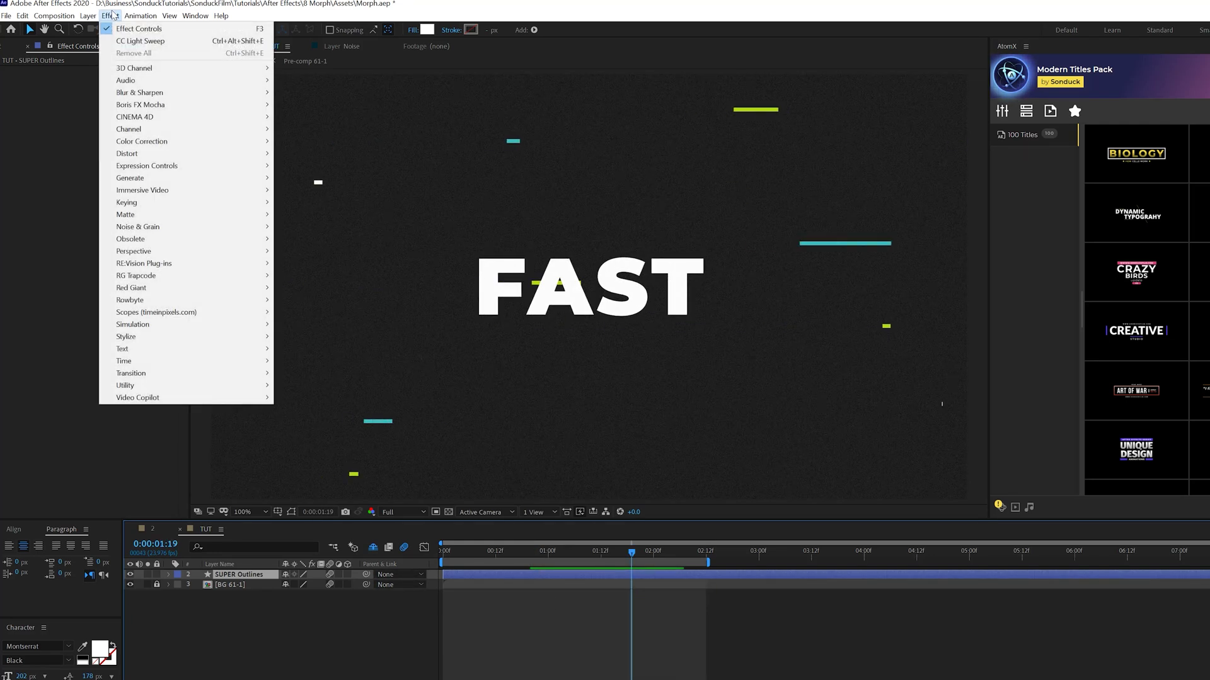
mouse_move(208, 361)
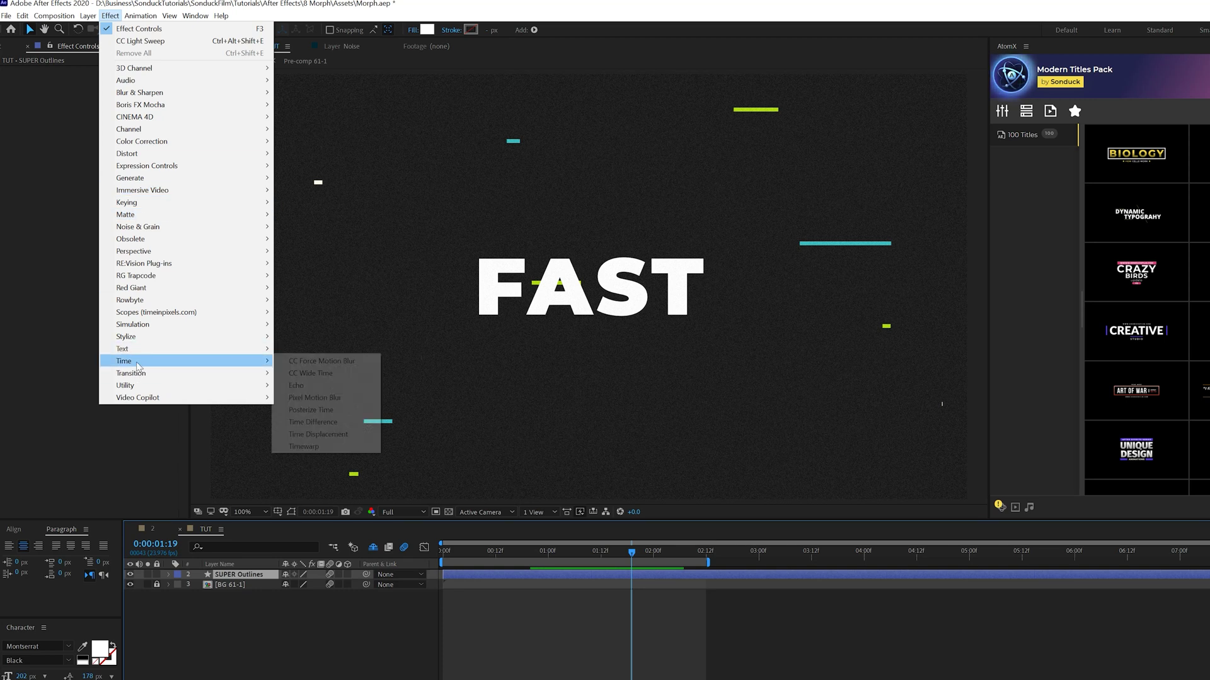
left_click(303, 385)
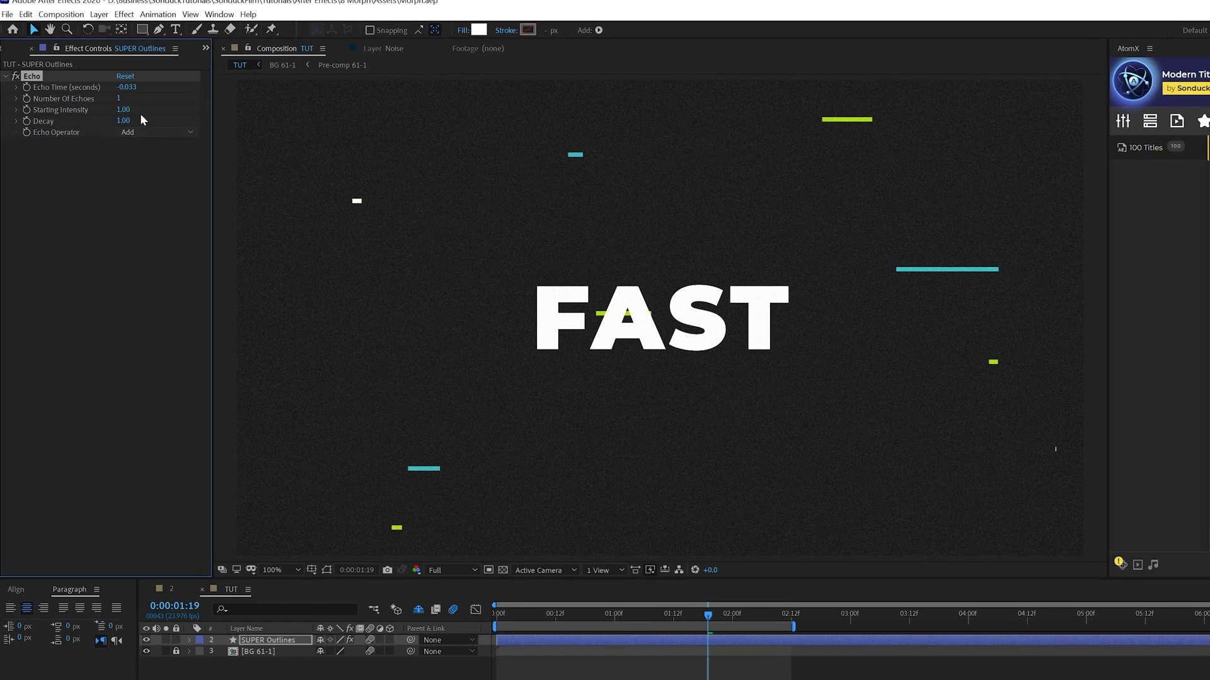
left_click_drag(128, 87, 134, 87)
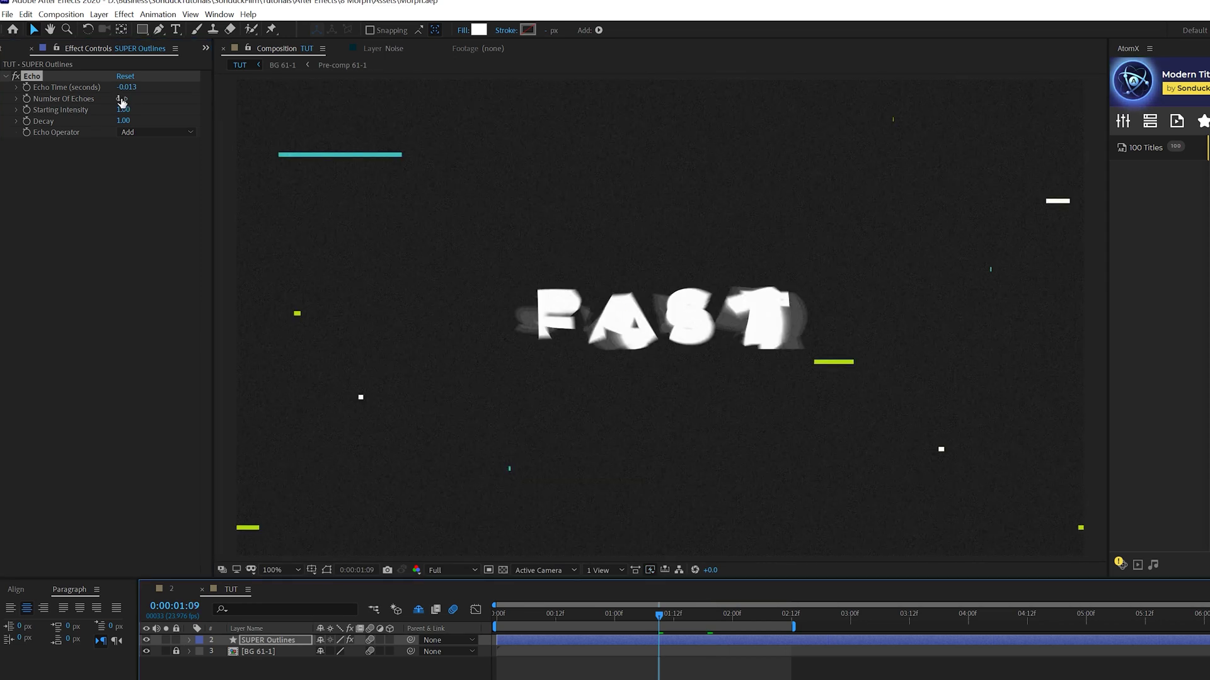
left_click(120, 98)
left_click(124, 222)
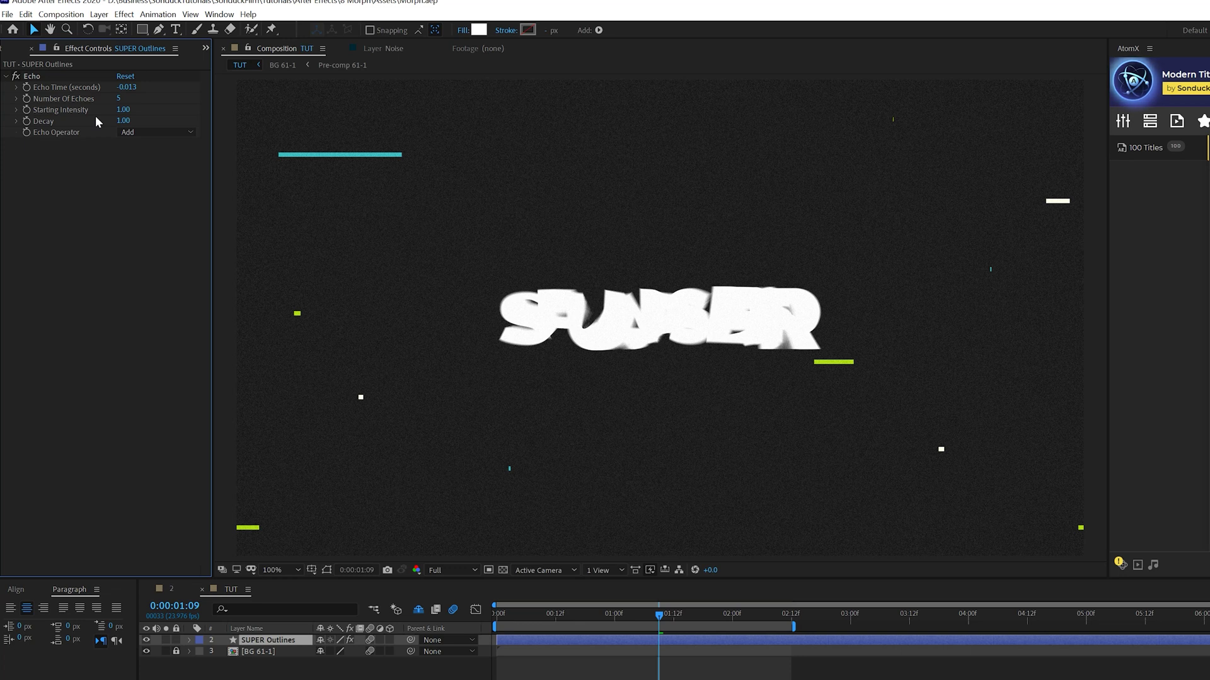
left_click_drag(123, 120, 111, 122)
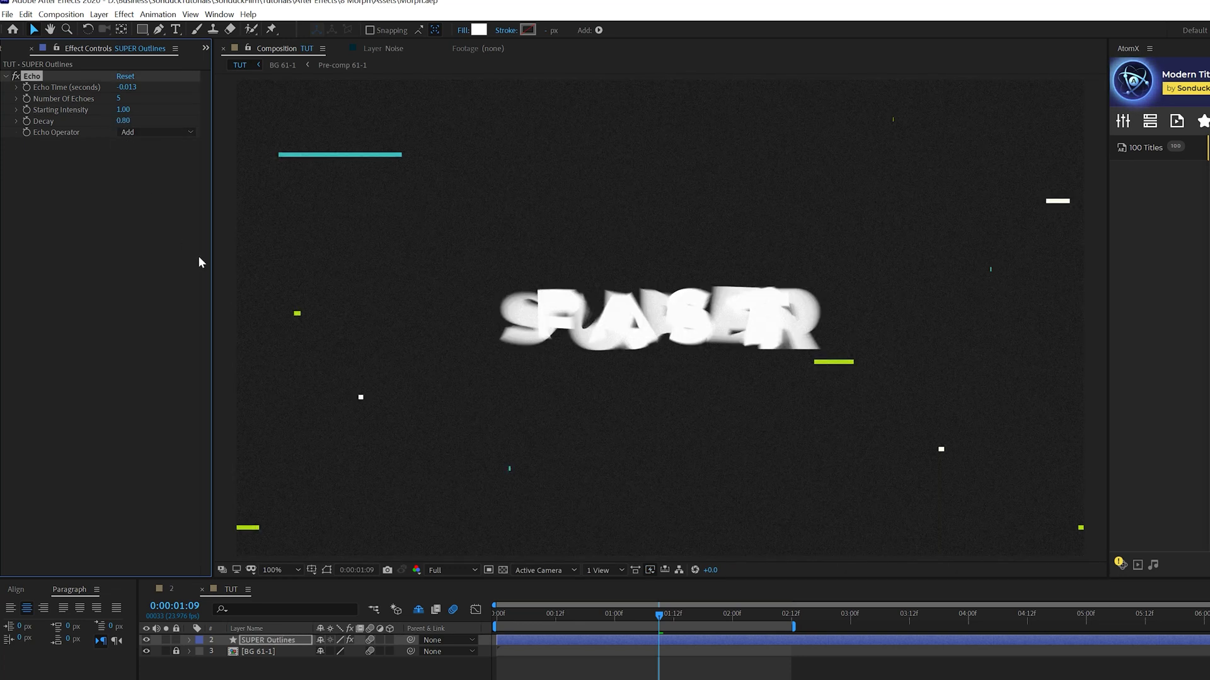
Preview the echoed morph, checking a FAST frame, frame 17 and frame 12
key("space")
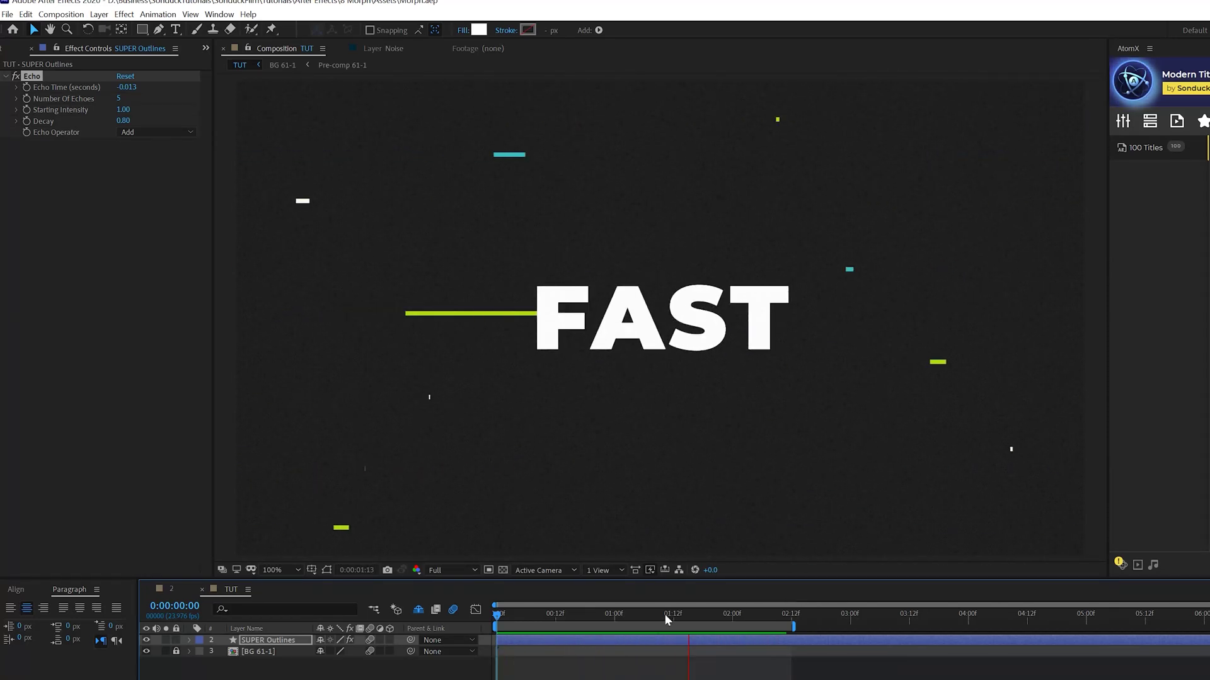
left_click(687, 613)
key("space")
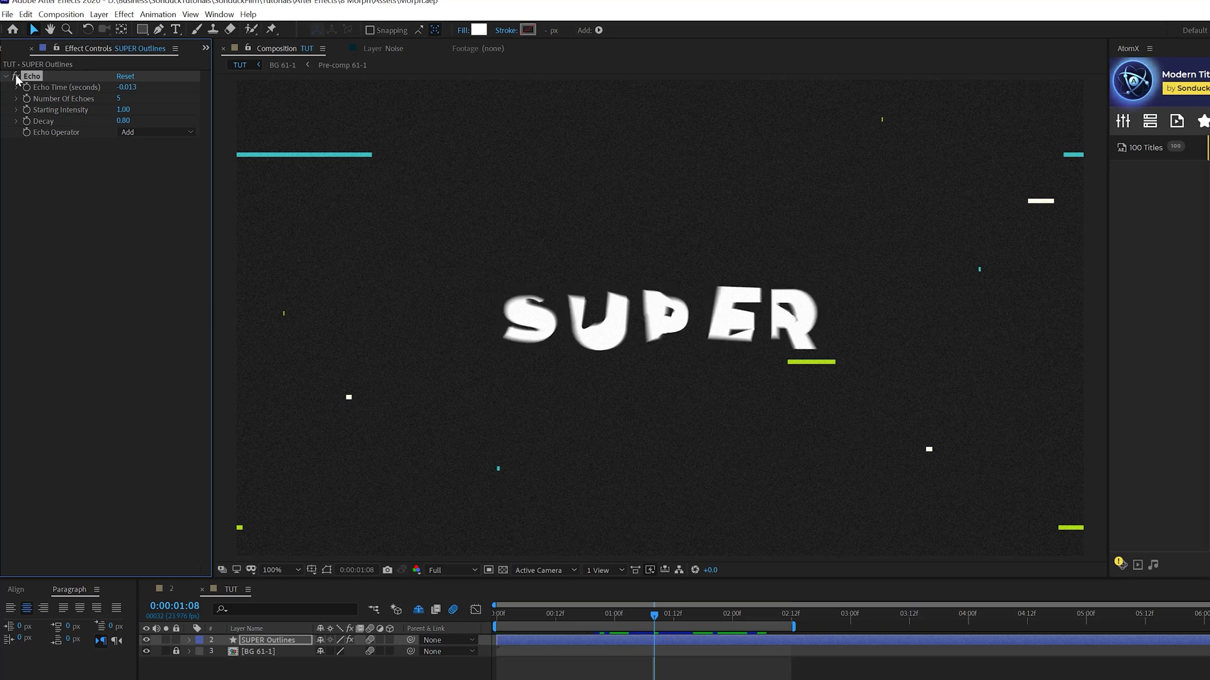
left_click(579, 613)
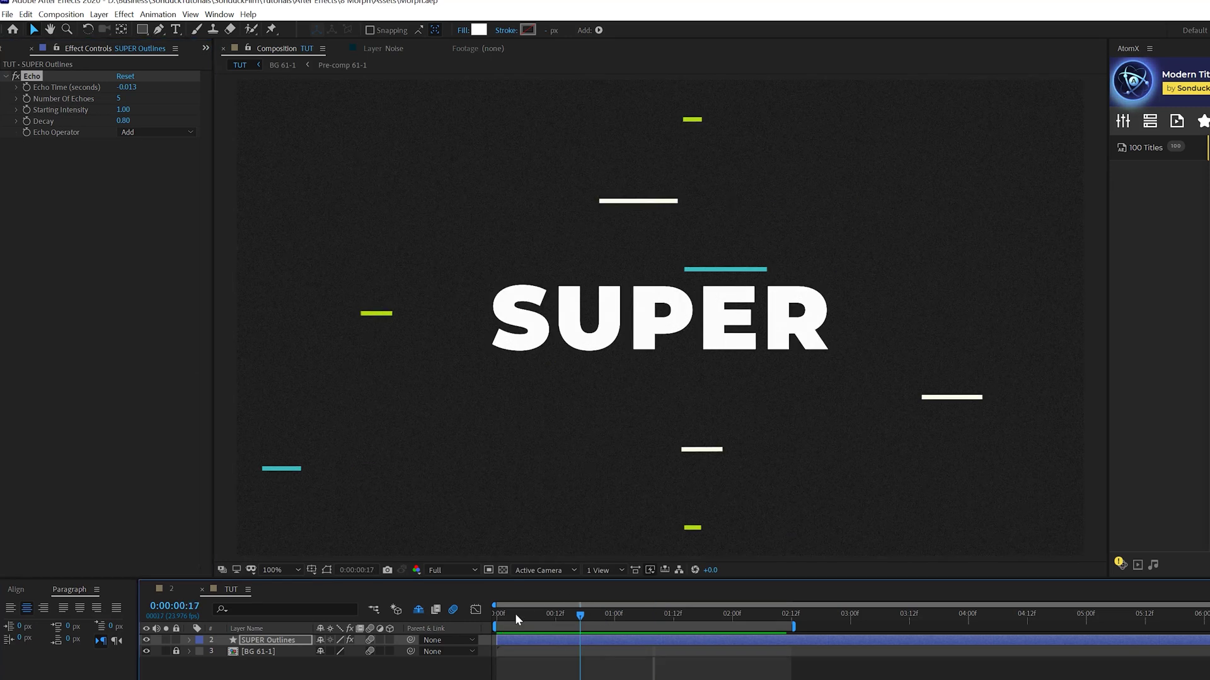
key("space")
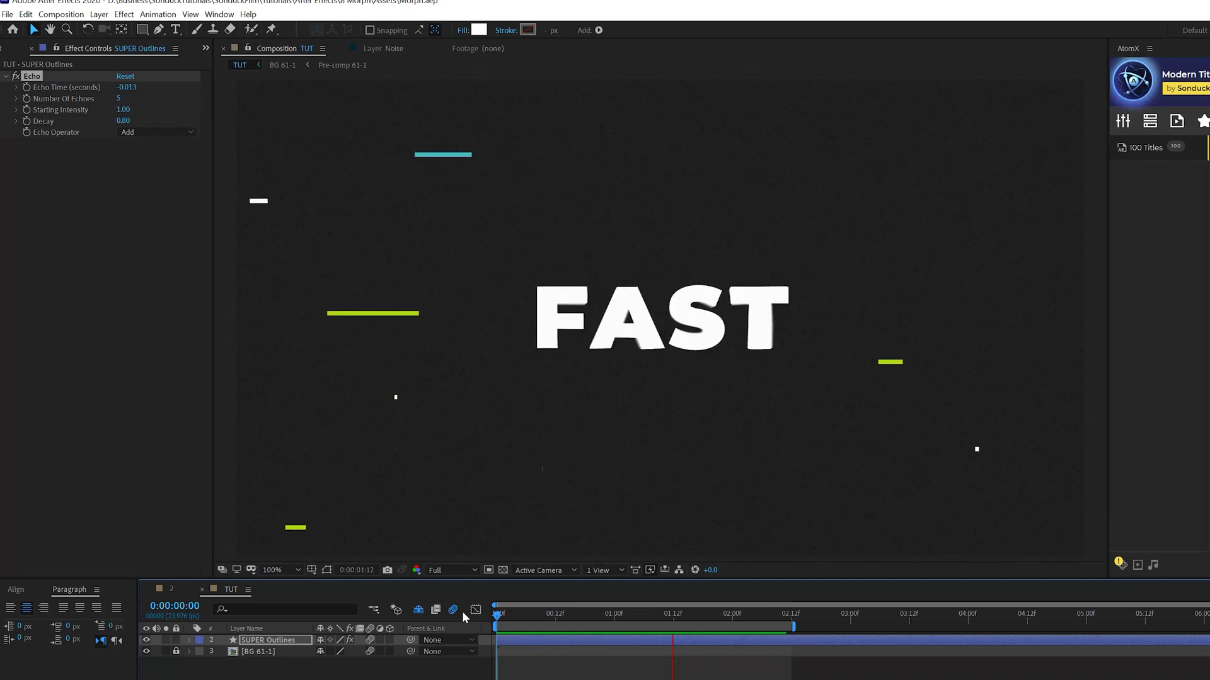
left_click(554, 613)
At frame 17, draw a white rectangle covering SUPER with the Rectangle tool
left_click(580, 613)
key("F2")
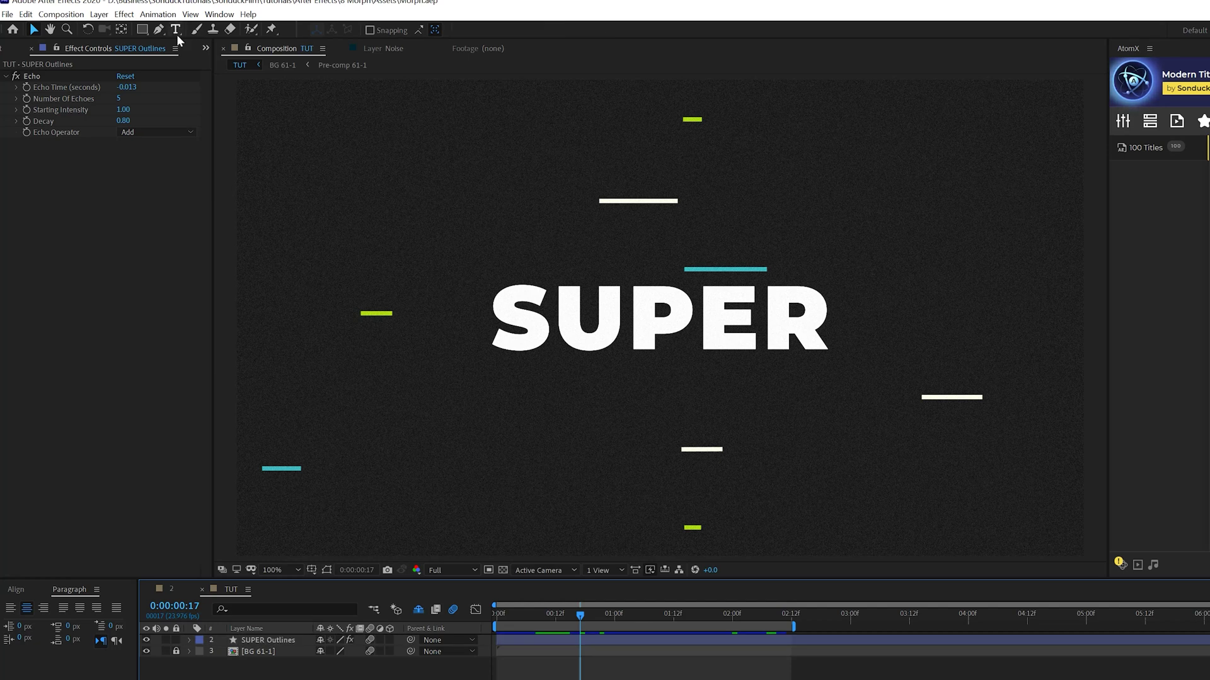
left_click_drag(141, 31, 167, 30)
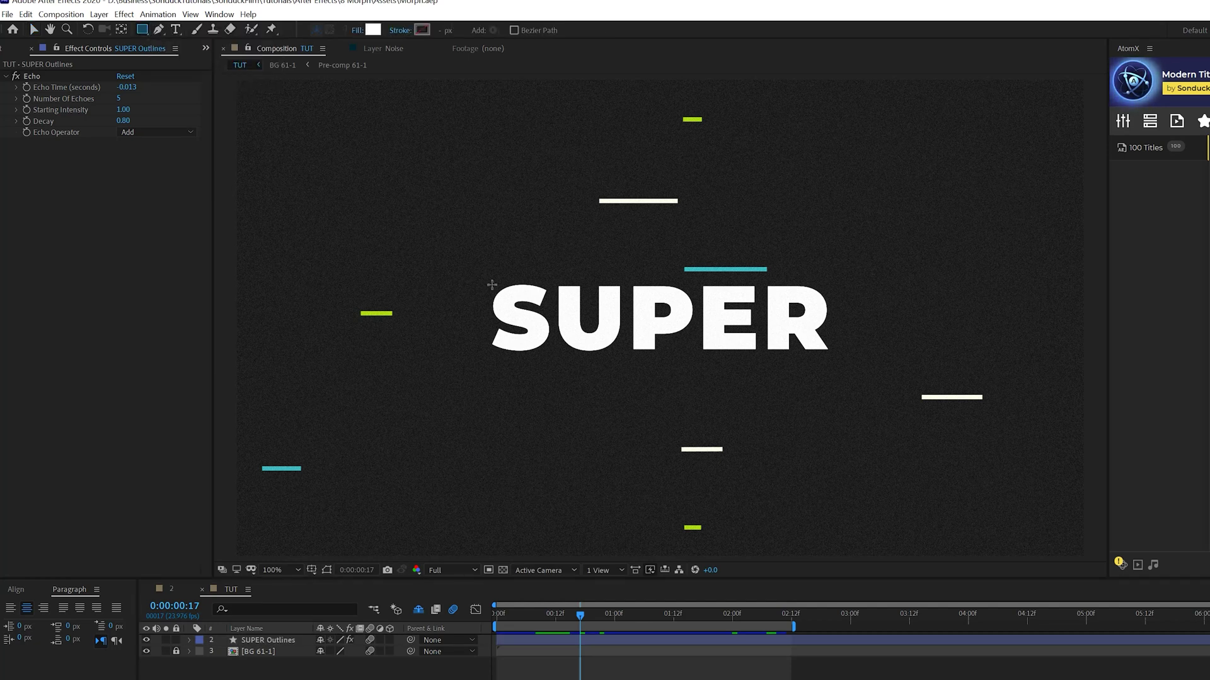
left_click_drag(476, 281, 846, 358)
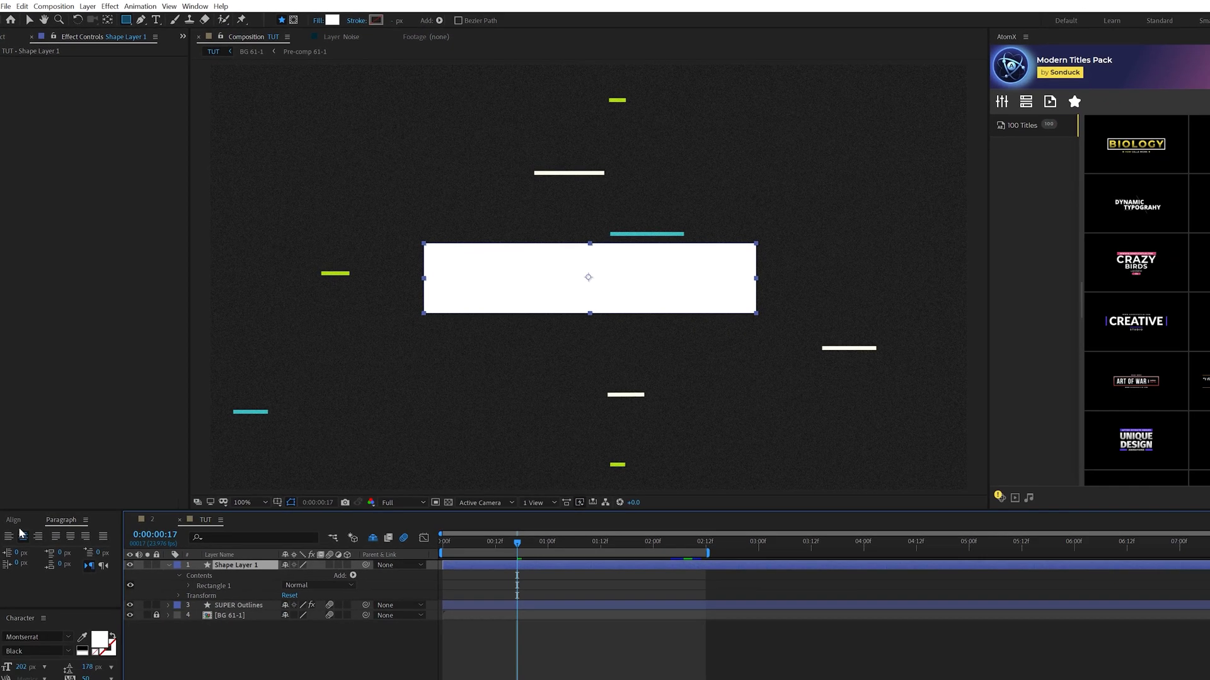
left_click(13, 520)
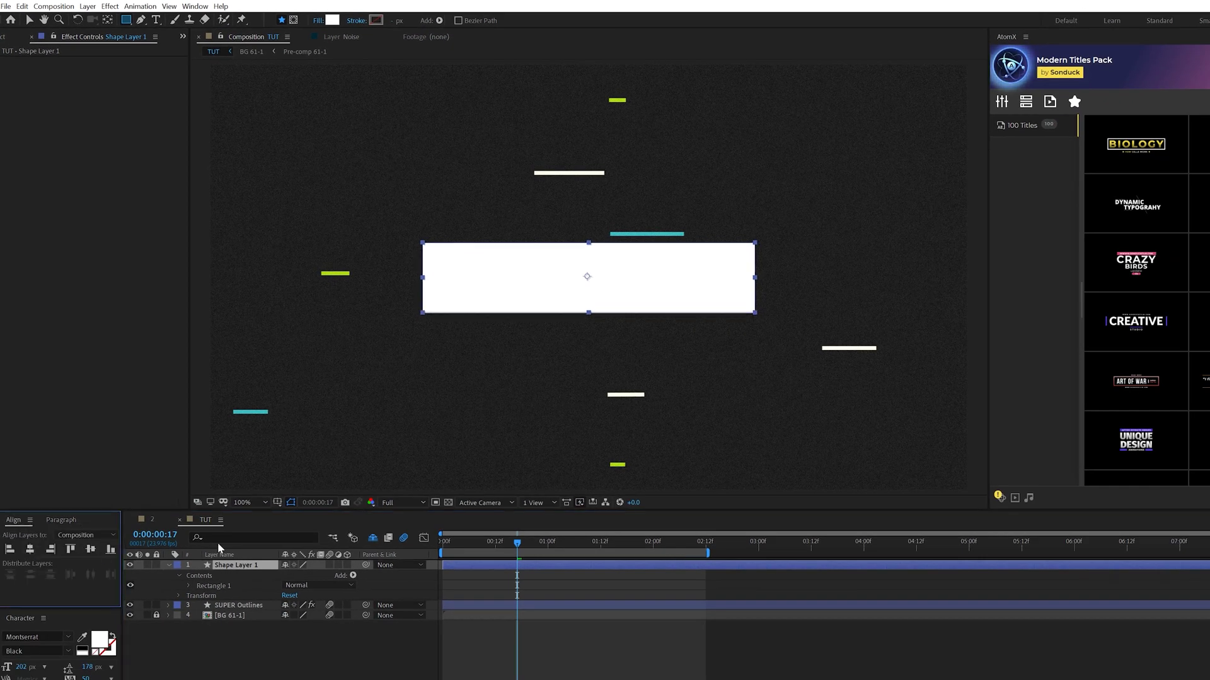
Convert Rectangle Path 1 to a Bezier path, then delete the temporary Shape Layer 1
left_click(177, 589)
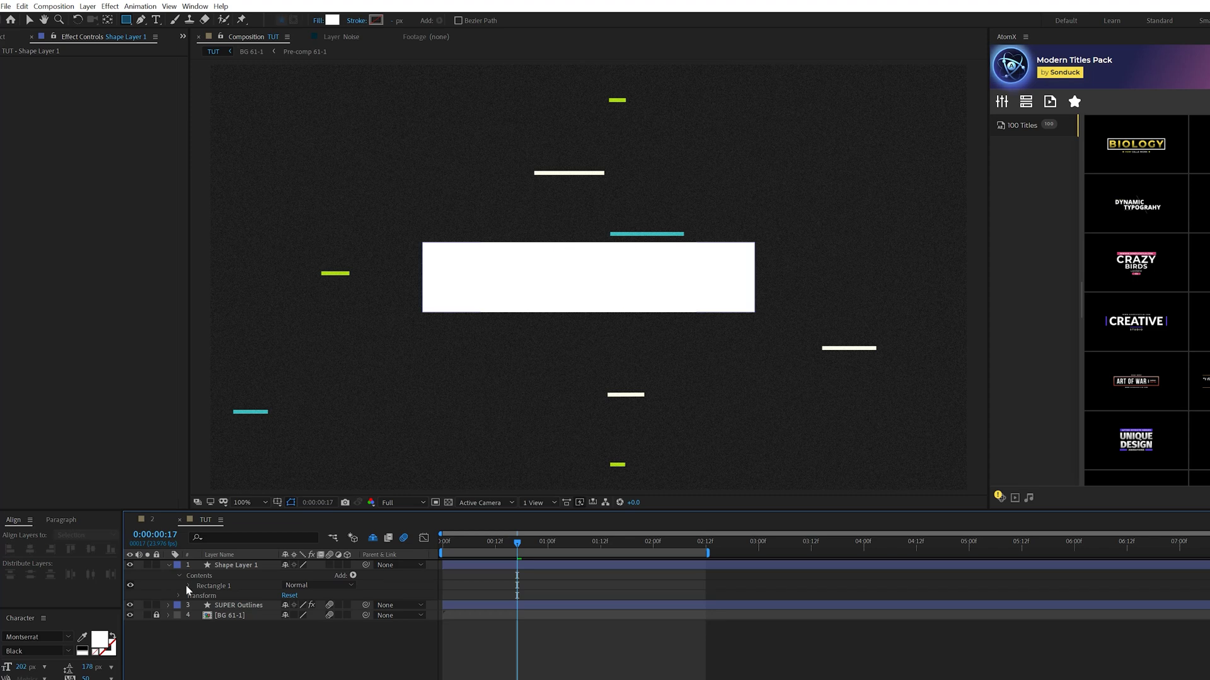
left_click(188, 587)
right_click(221, 598)
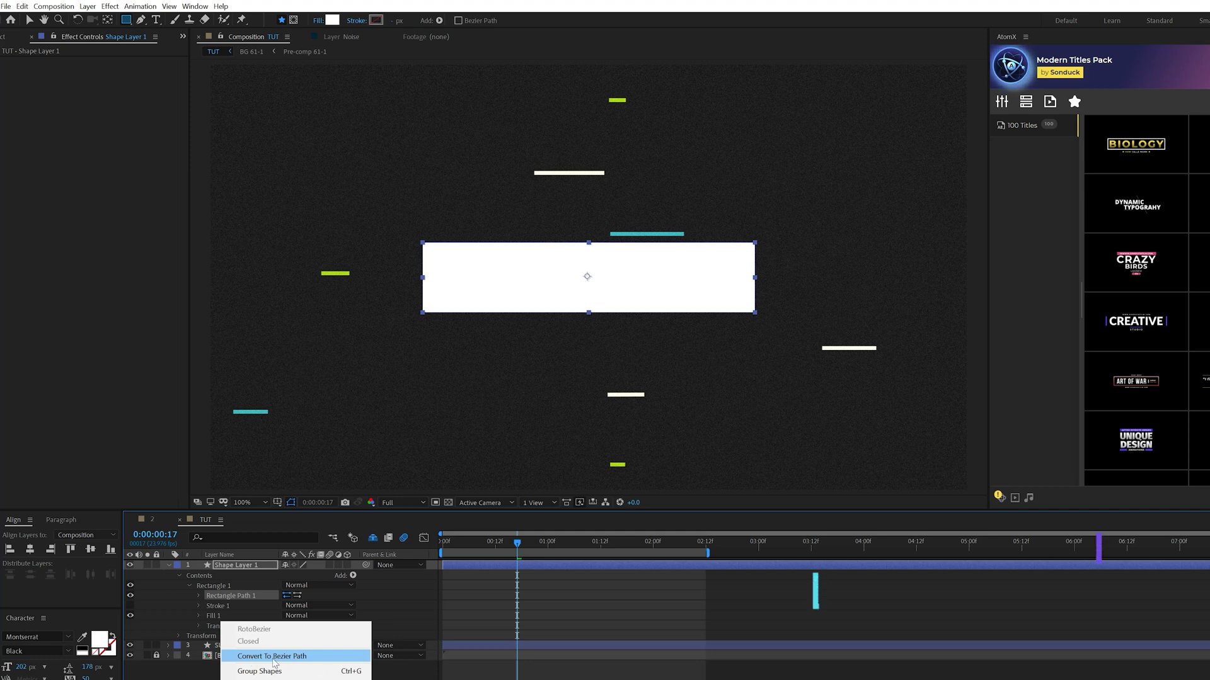
left_click(274, 657)
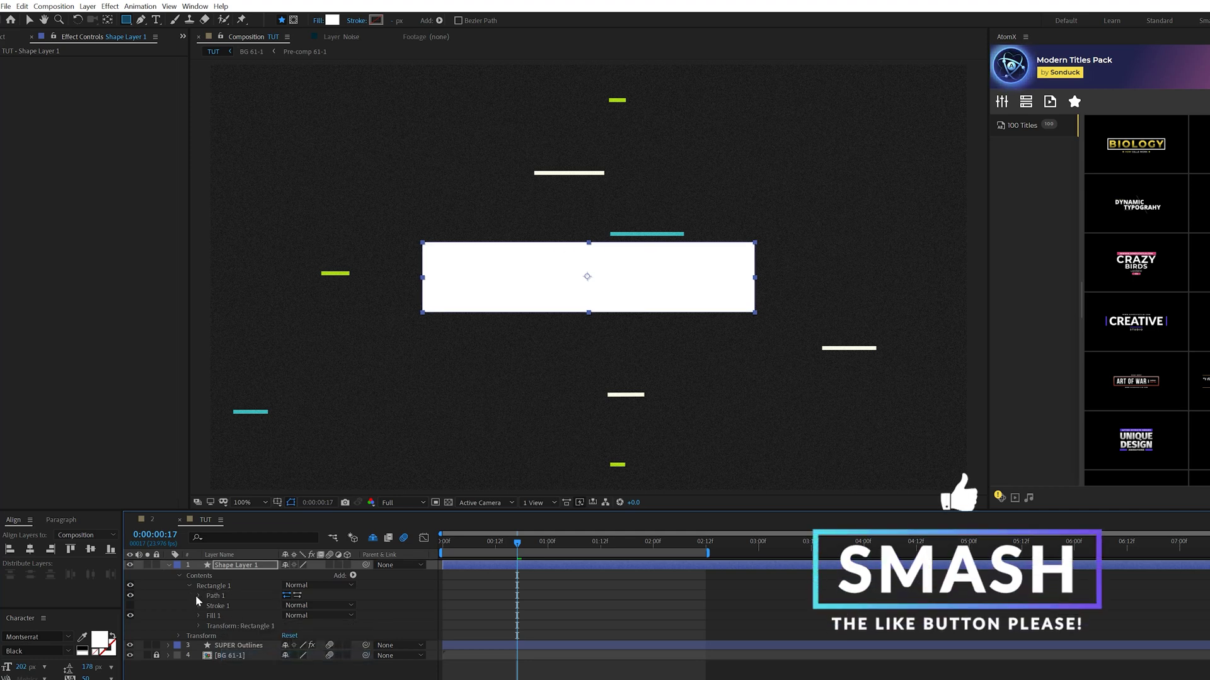
left_click(196, 595)
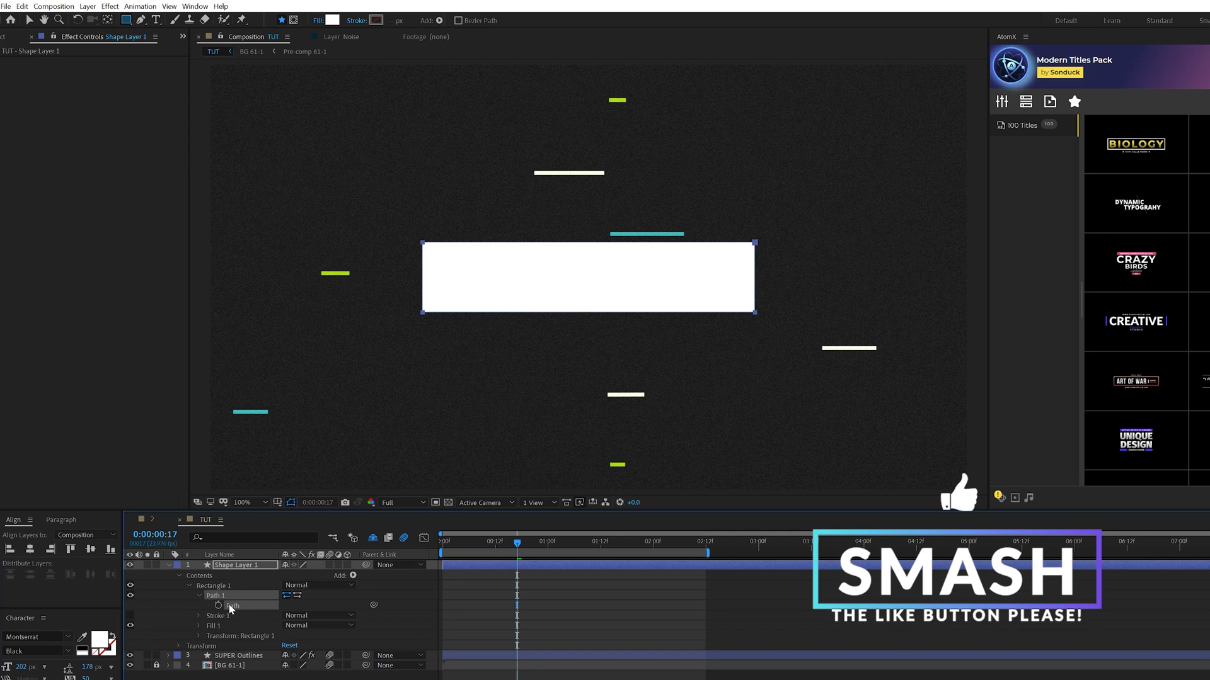
left_click(234, 575)
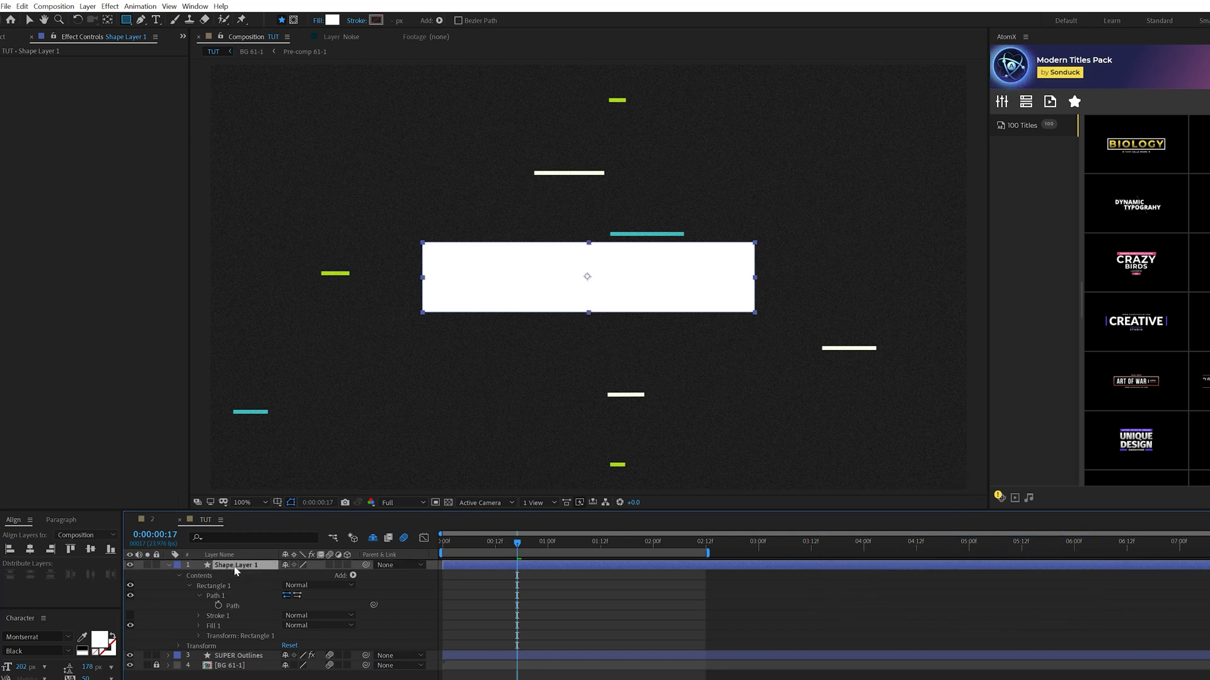
key("Delete")
left_click(235, 566)
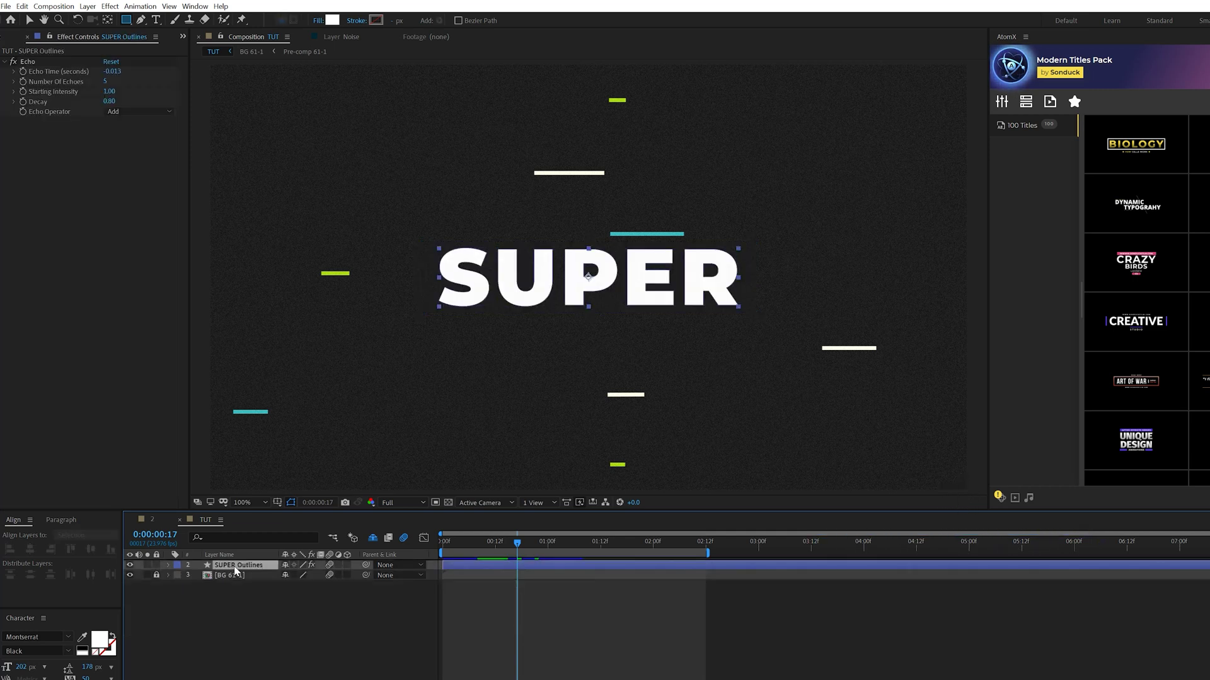
Paste the rectangle path into all eight SUPER letter Paths at 0:16 and preview the bar-to-SUPER morph
left_click(172, 566)
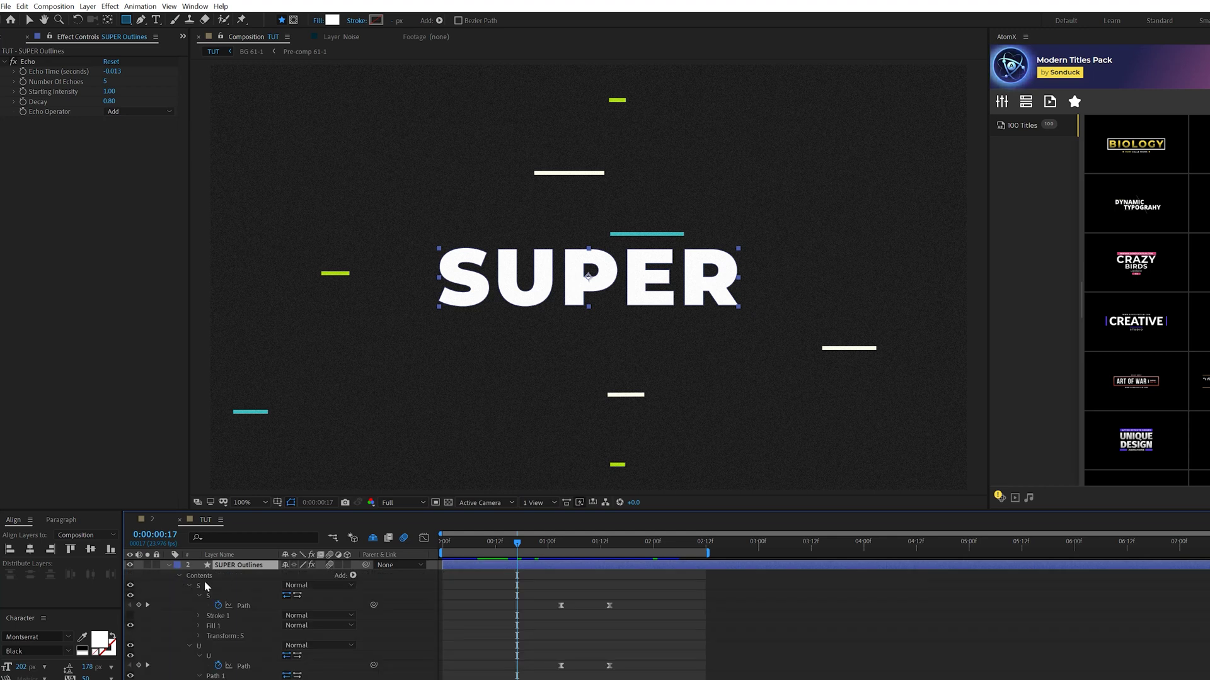
key("u")
left_click_drag(517, 545, 514, 550)
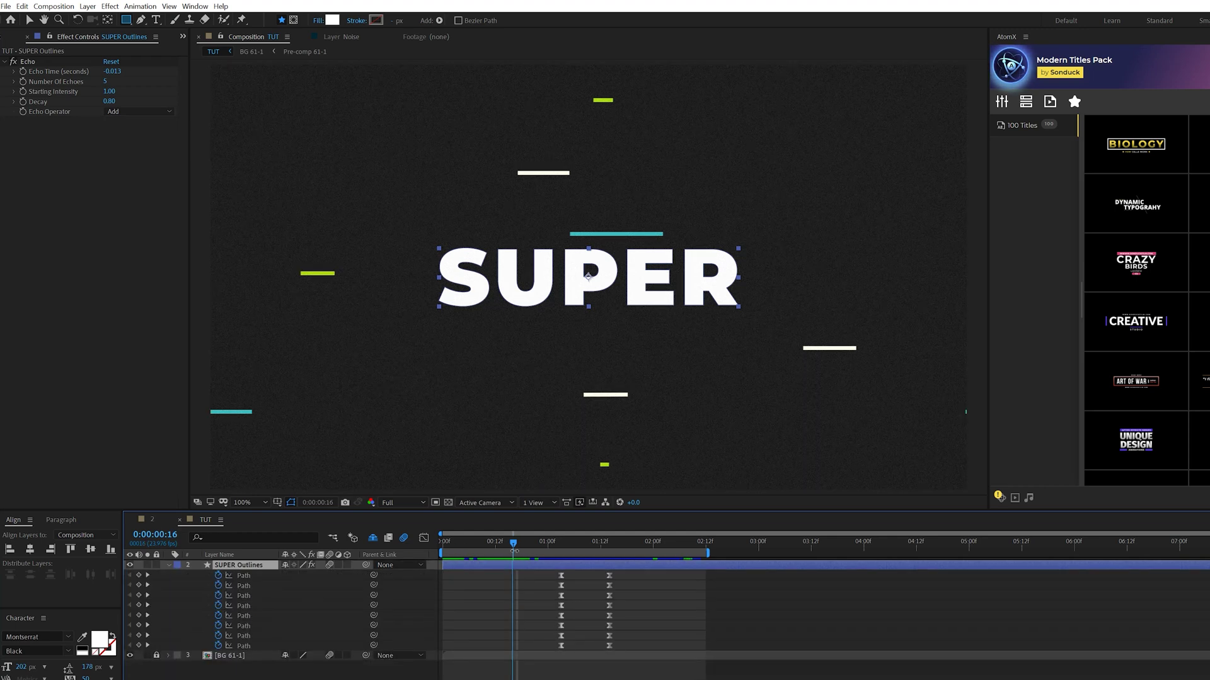
left_click(244, 646, "shift")
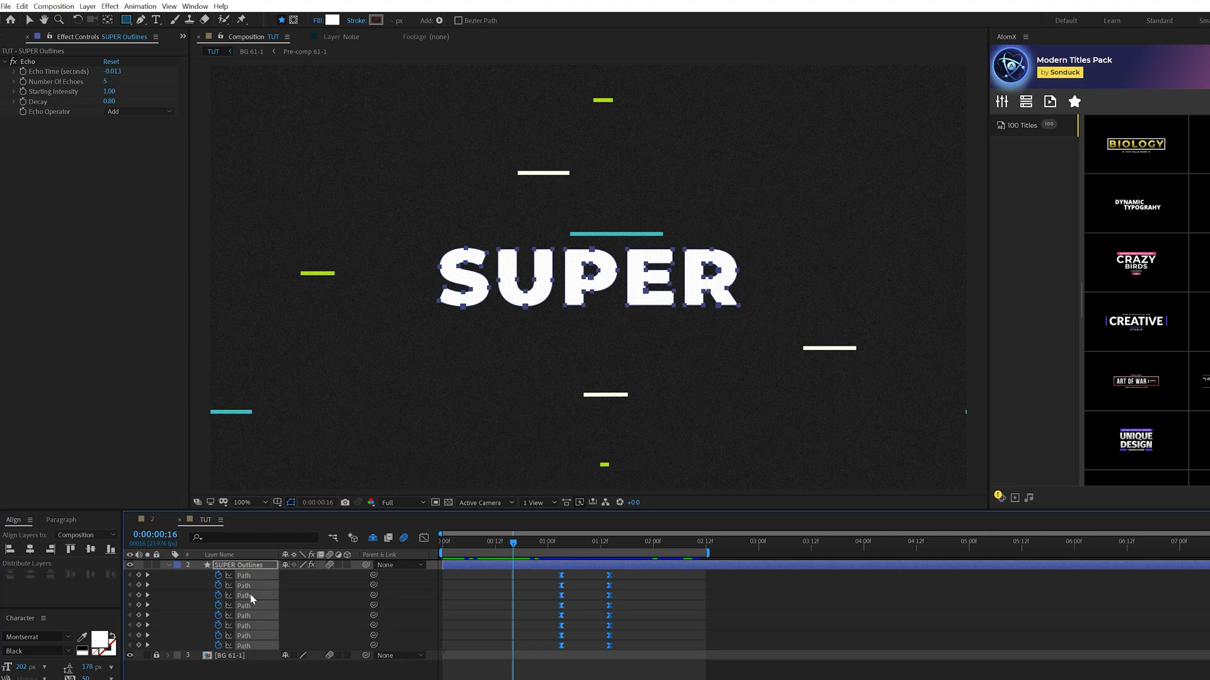
key("ctrl+v")
left_click_drag(507, 546, 467, 543)
key("v")
key("space")
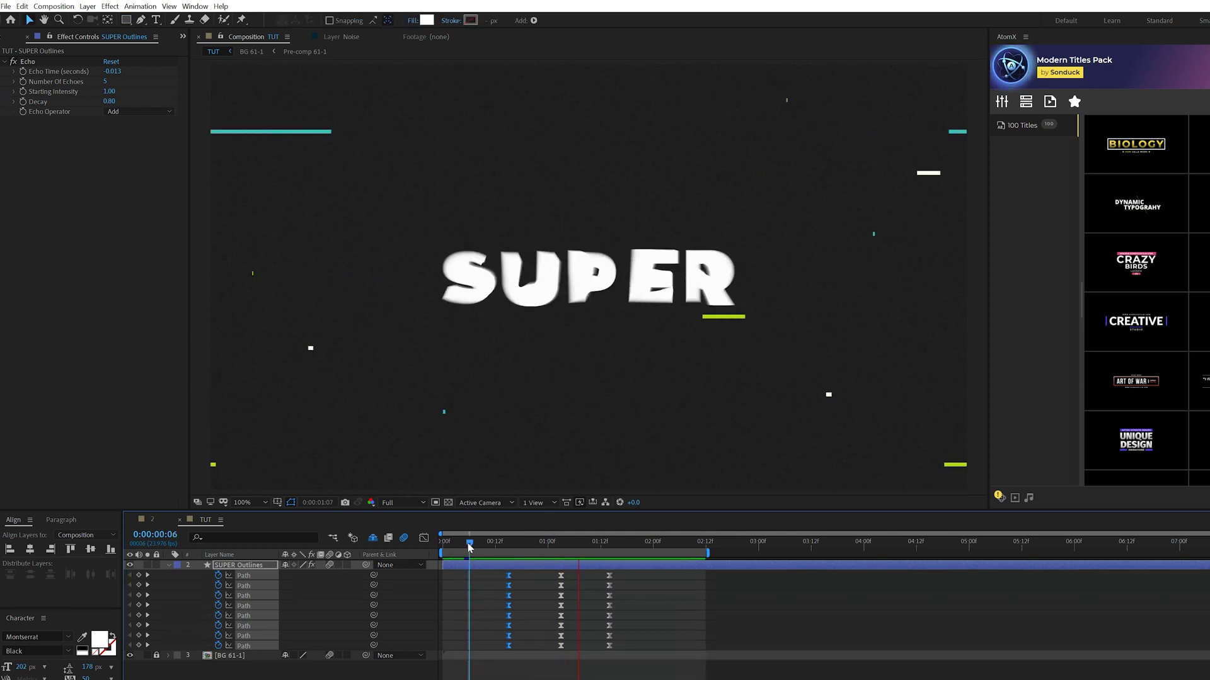
key("apostrophe")
Copy the 01:00f Path keys to frame 20 and shift the SUPER/FAST keys to about 01:04f and 02:00f
left_click_drag(467, 543, 509, 544)
left_click_drag(571, 570, 539, 655)
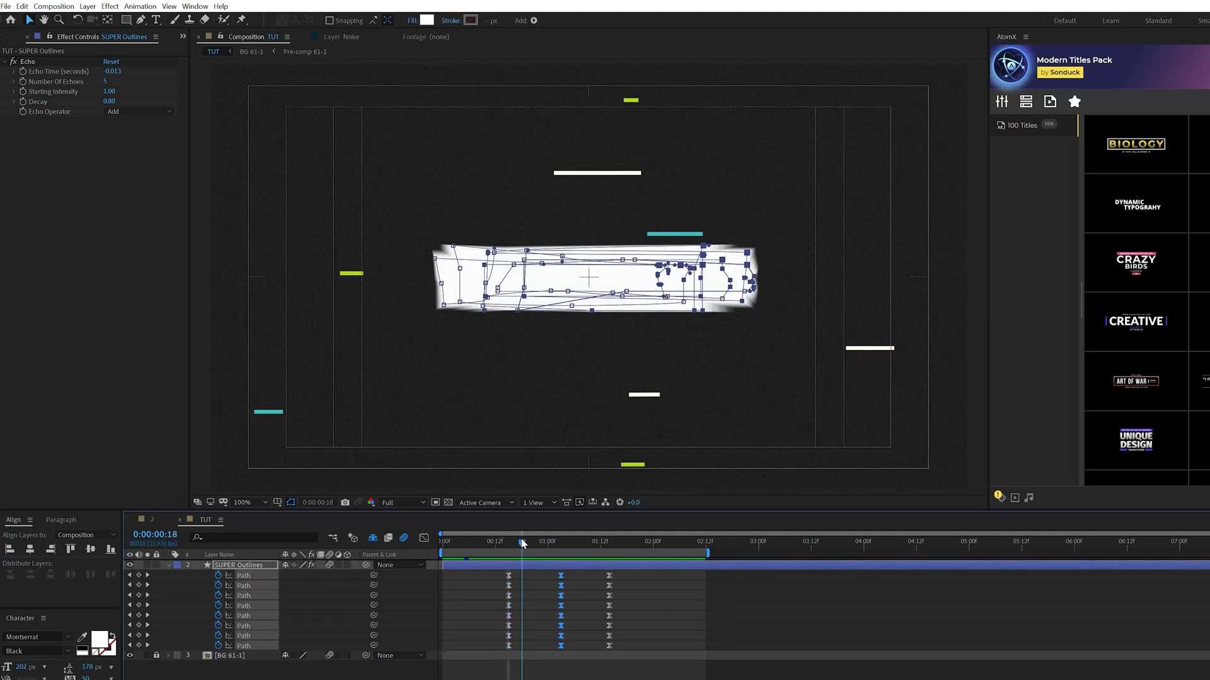
left_click_drag(525, 543, 531, 543)
key("ctrl+v")
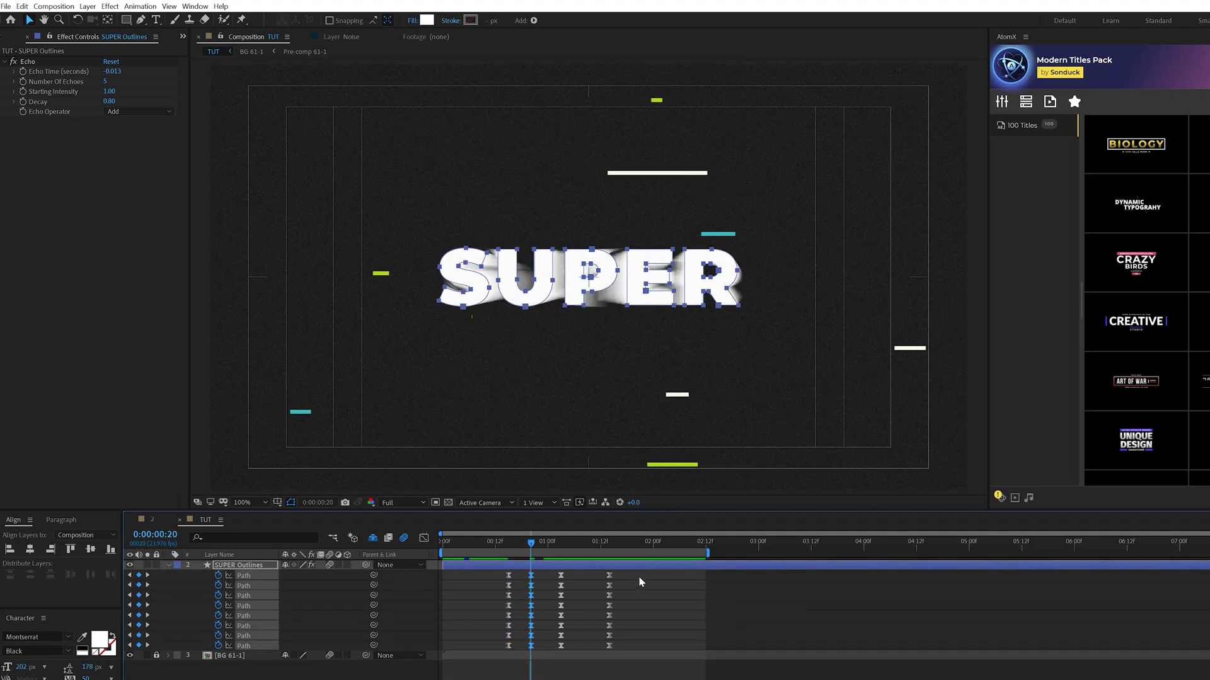
left_click_drag(639, 575, 542, 668)
left_click_drag(590, 580, 611, 577)
left_click_drag(474, 536, 419, 557)
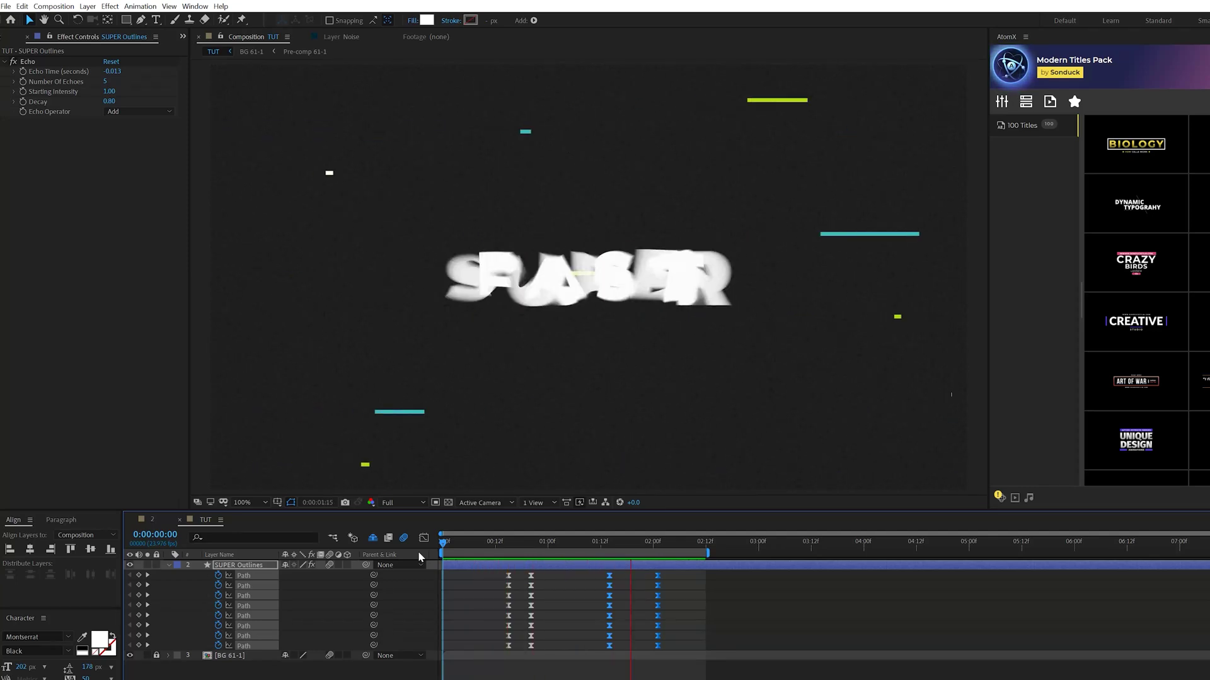
key("space")
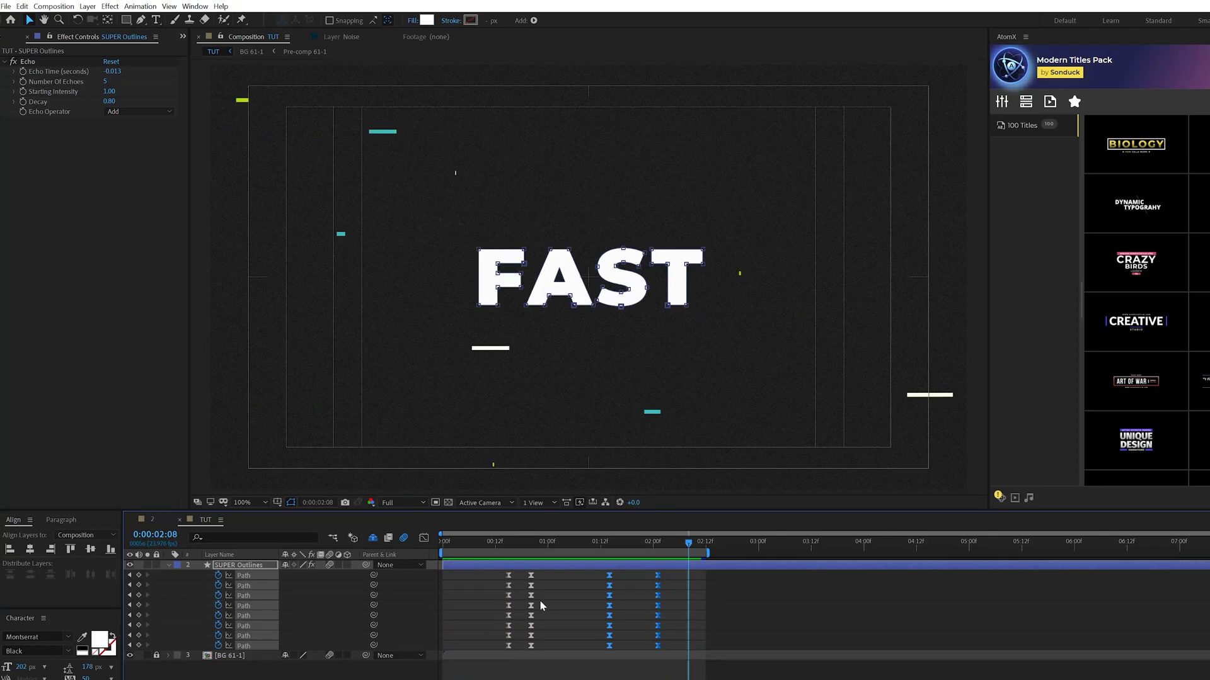
left_click(481, 602)
left_click(473, 541)
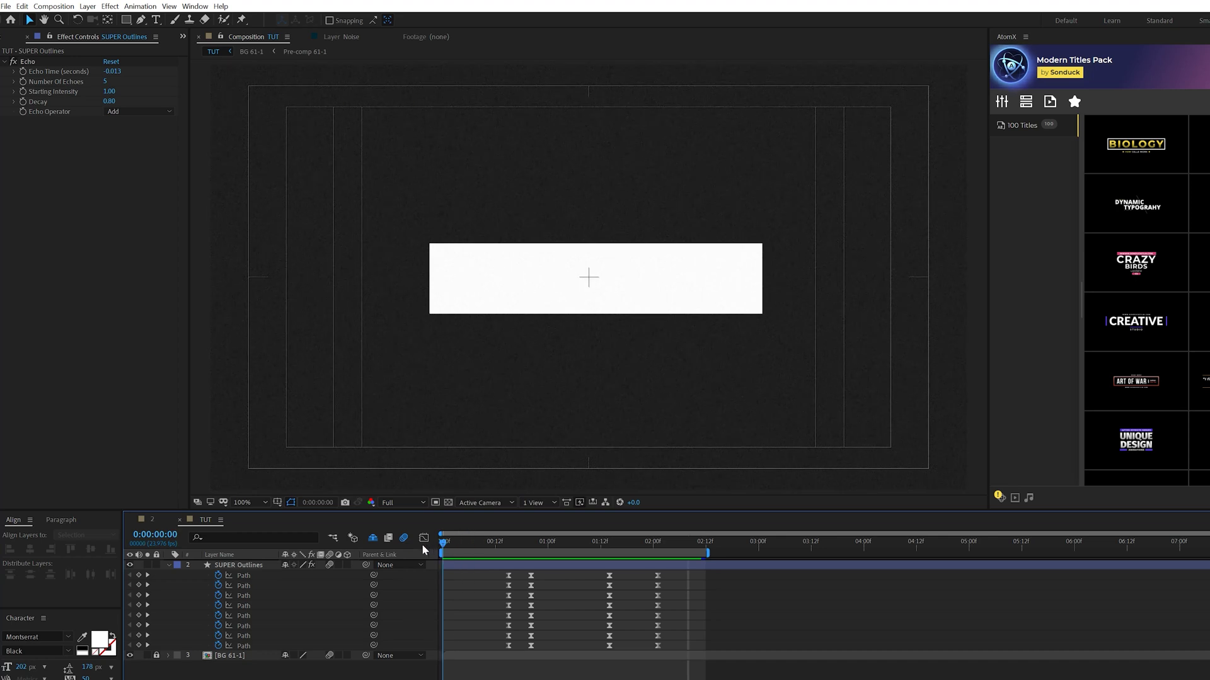
Keyframe SUPER Outlines' Scale, starting at 0,100% and reaching 100% later
left_click(248, 564)
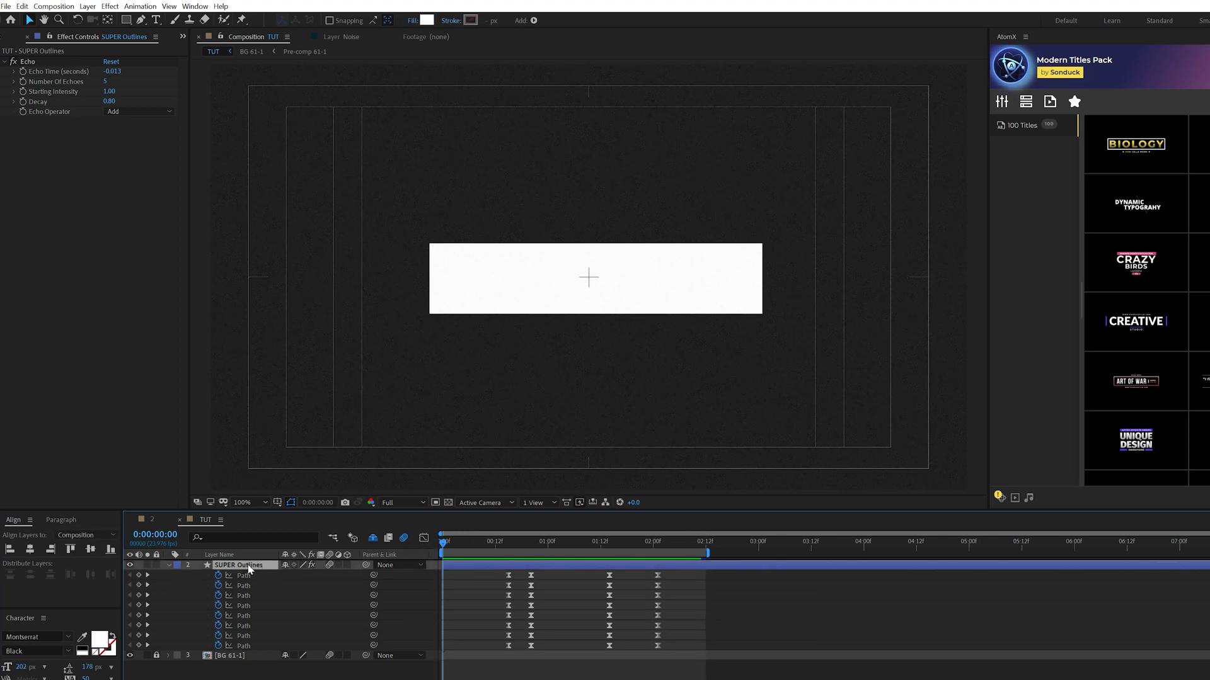
key("s")
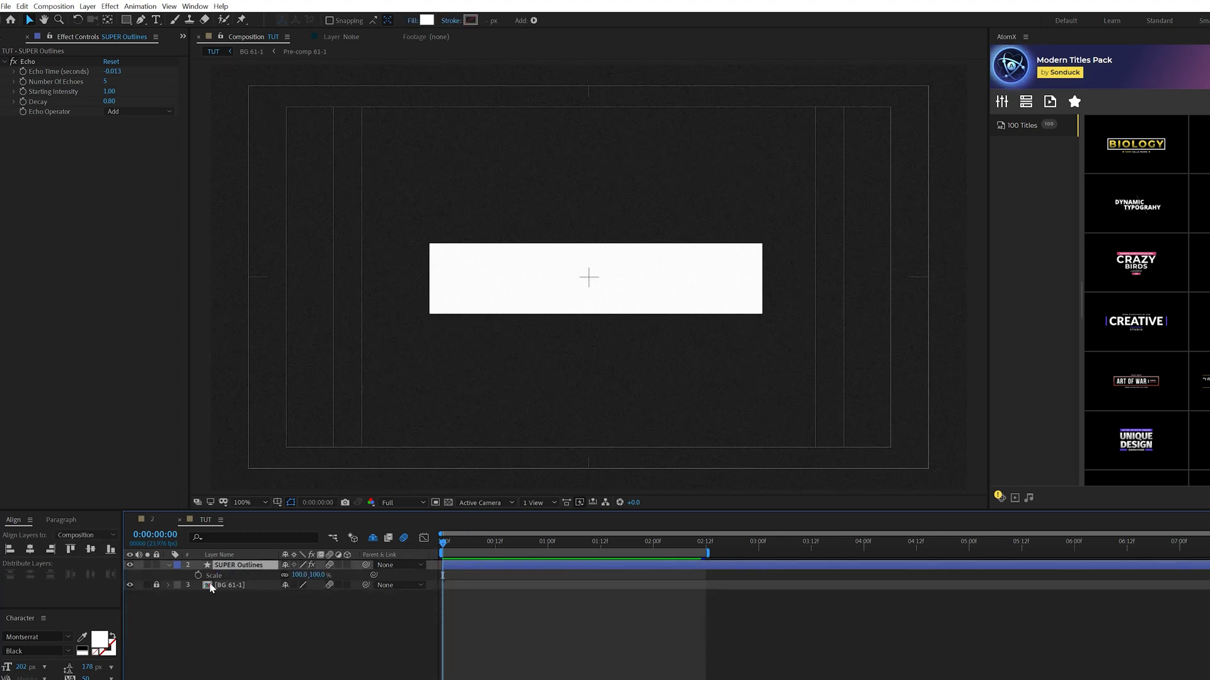
key("alt+shift+s")
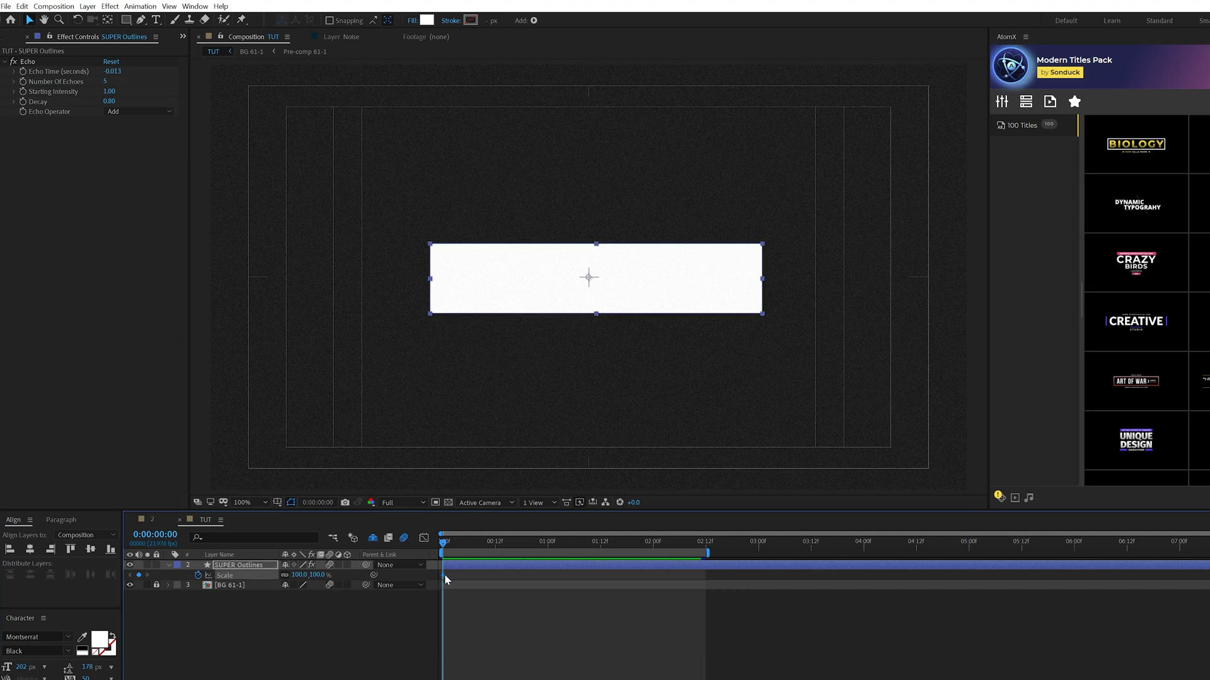
left_click(490, 574)
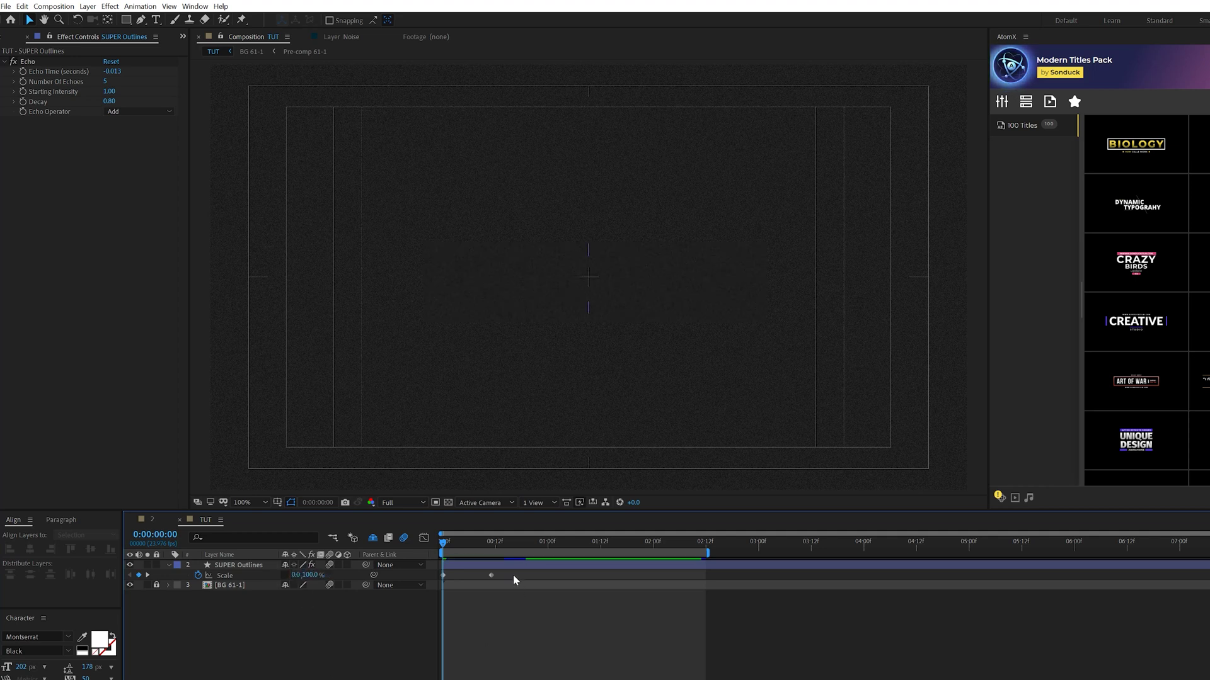
left_click_drag(512, 574, 440, 595)
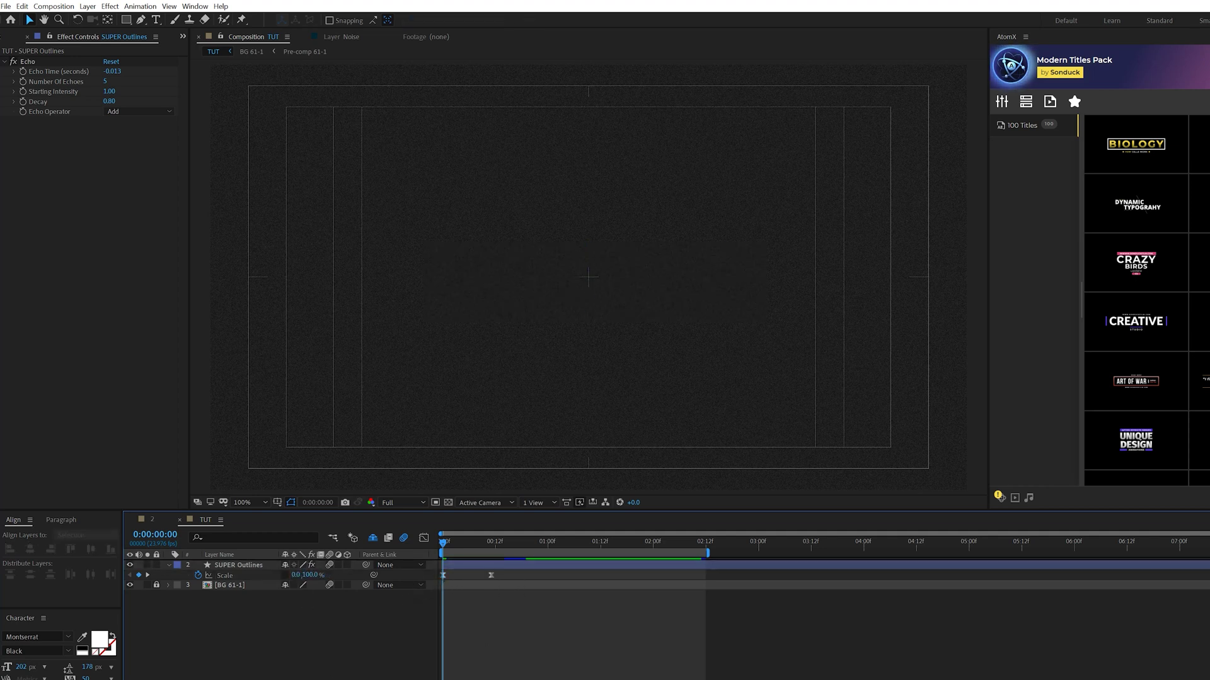